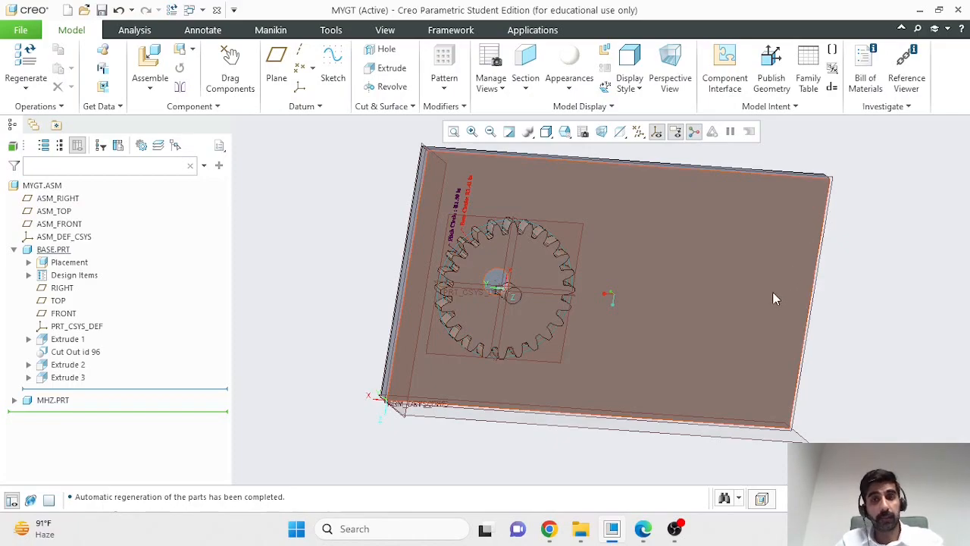
- View the reference picture of the gear assembly in the PDF open in Edge, and return to the MYGT assembly in Creo
{"action": "left_click", "coordinate": [643, 530]}
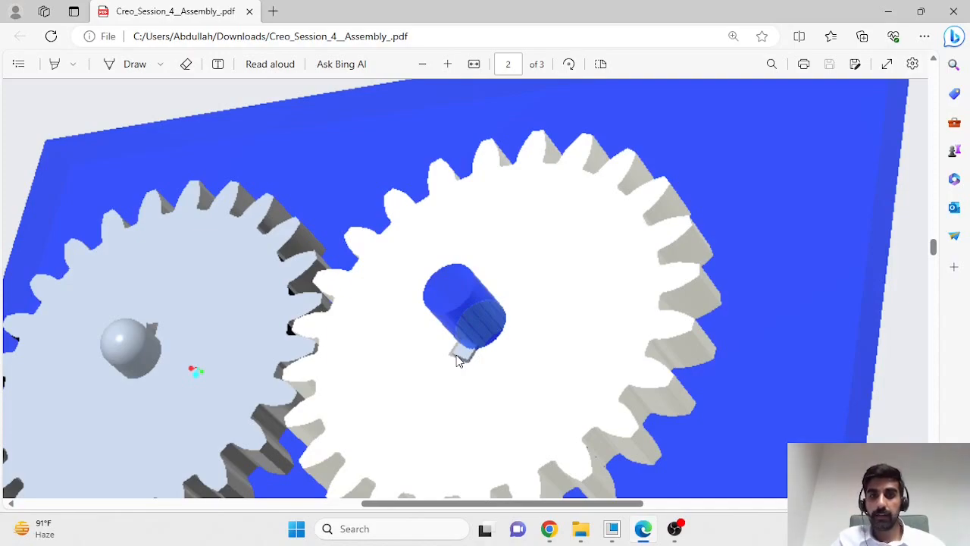
{"action": "left_click", "coordinate": [888, 12]}
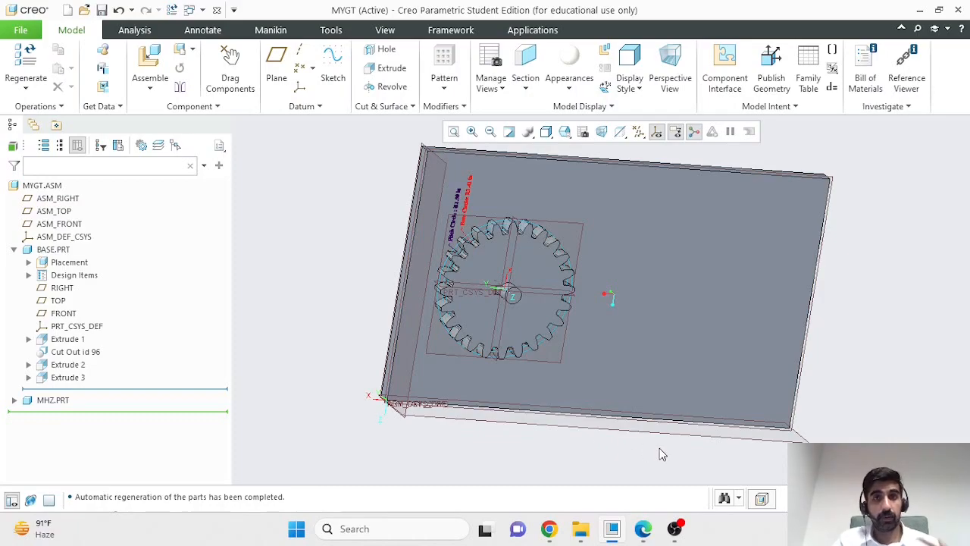
{"action": "mouse_move", "coordinate": [660, 452]}
{"action": "middle_mouse_down"}
{"action": "mouse_move", "coordinate": [643, 435]}
{"action": "mouse_move", "coordinate": [647, 442]}
{"action": "middle_mouse_up"}
{"action": "scroll", "coordinate": [412, 242], "scroll_direction": "down", "scroll_amount": 3}
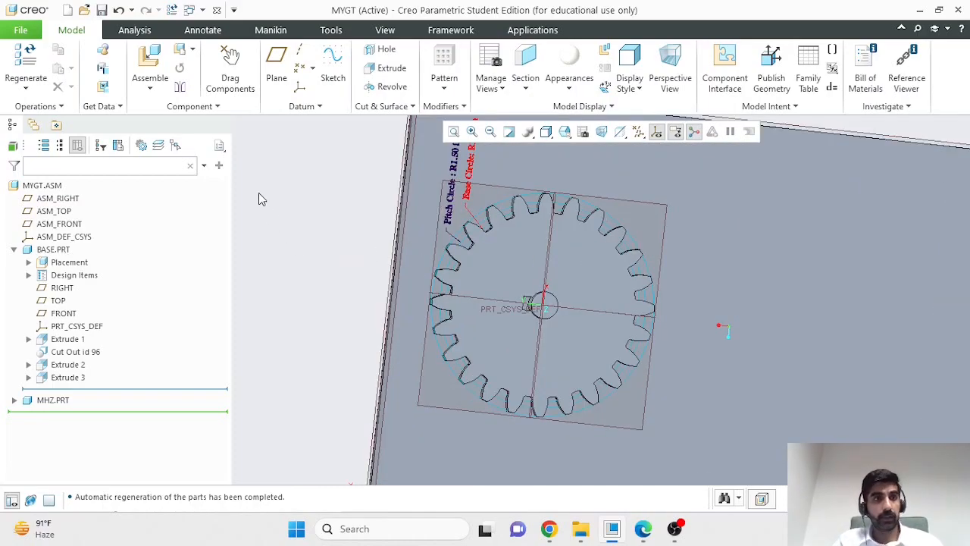
{"action": "mouse_move", "coordinate": [349, 215]}
{"action": "middle_mouse_down"}
{"action": "mouse_move", "coordinate": [366, 219]}
{"action": "mouse_move", "coordinate": [354, 211]}
{"action": "middle_mouse_up"}
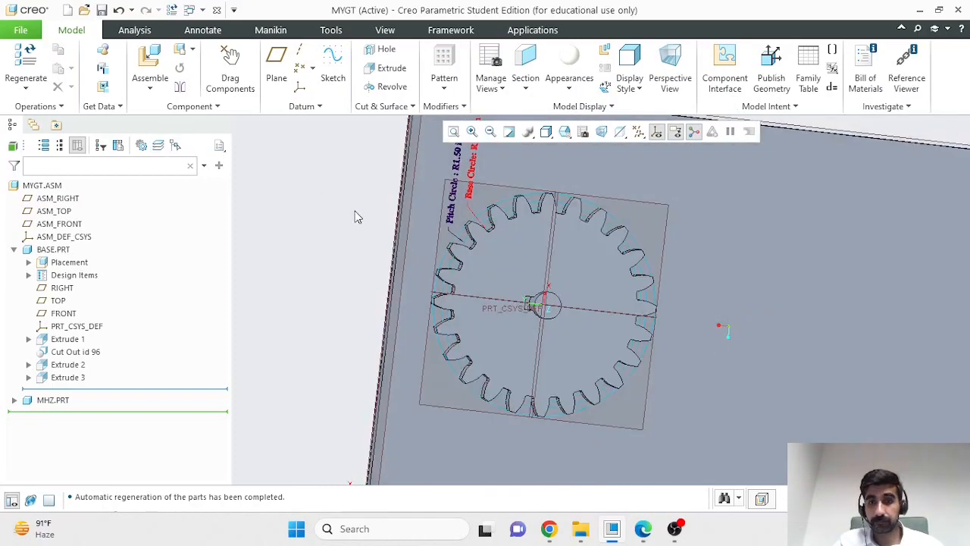
- Create a new solid part named "key" in the assembly, using the Create features creation method
{"action": "left_click", "coordinate": [13, 249]}
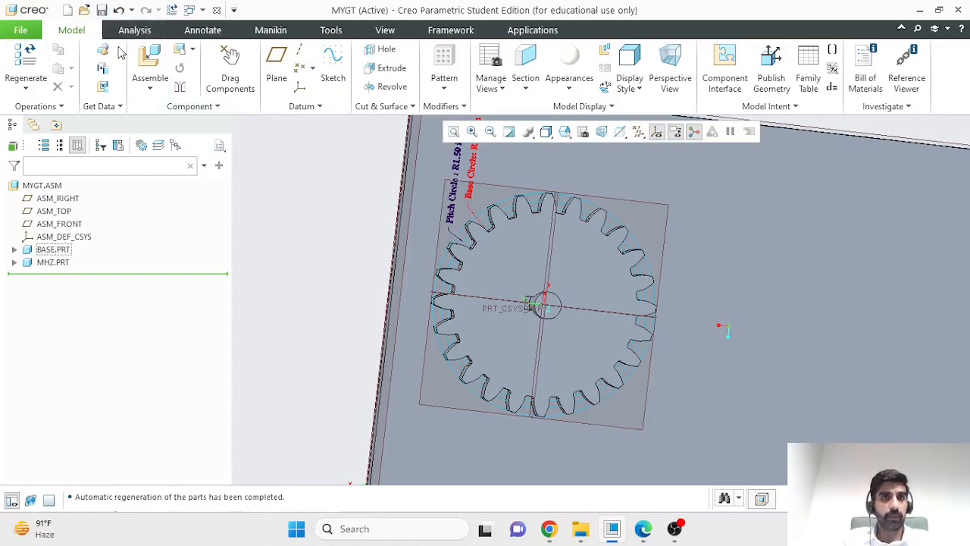
{"action": "left_click", "coordinate": [216, 107]}
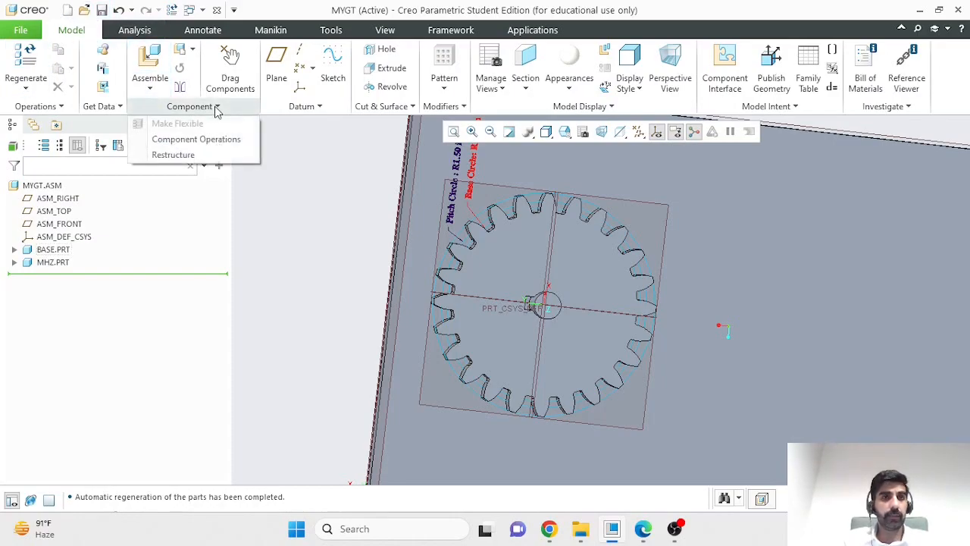
{"action": "left_click", "coordinate": [216, 108]}
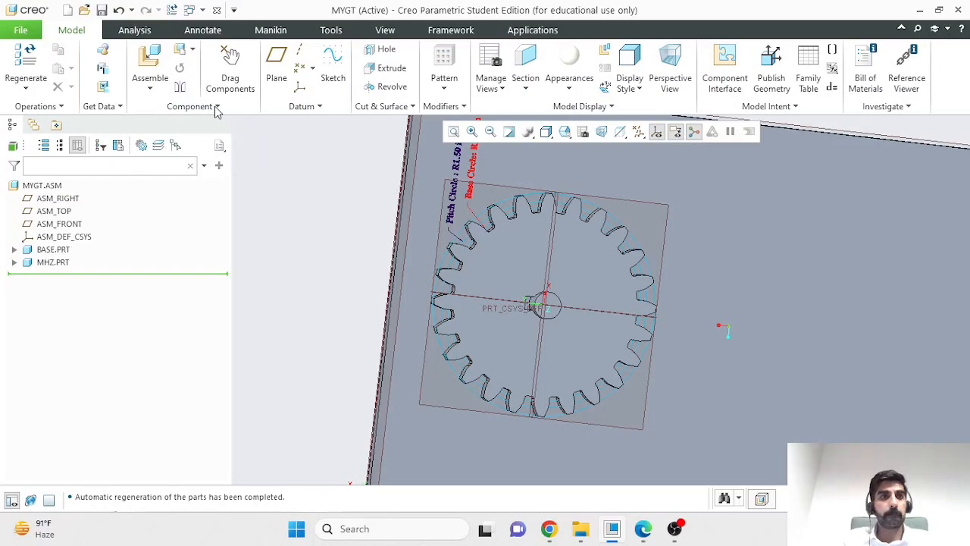
{"action": "left_click", "coordinate": [185, 53]}
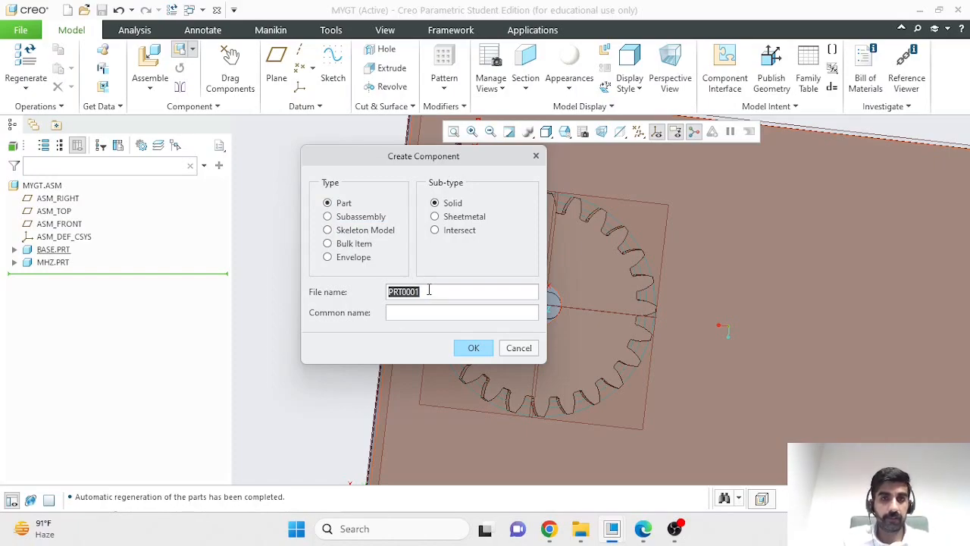
{"action": "type", "text": "key"}
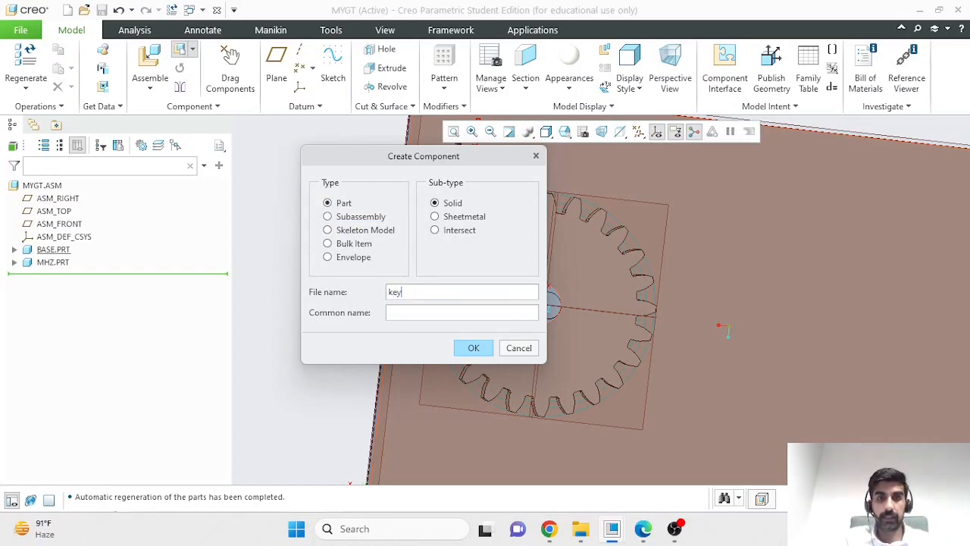
{"action": "left_click", "coordinate": [470, 350]}
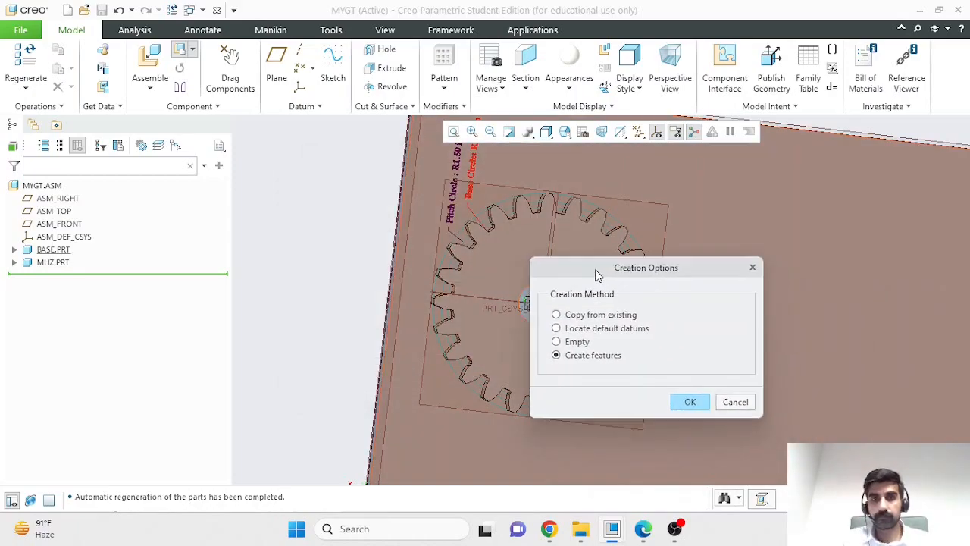
{"action": "left_click_drag", "start_coordinate": [611, 280], "coordinate": [420, 201]}
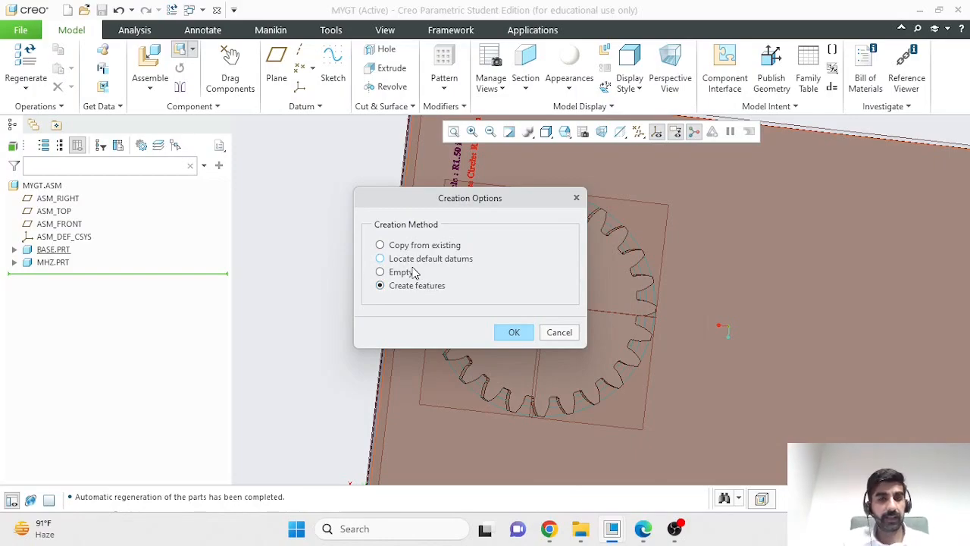
{"action": "left_click", "coordinate": [514, 333]}
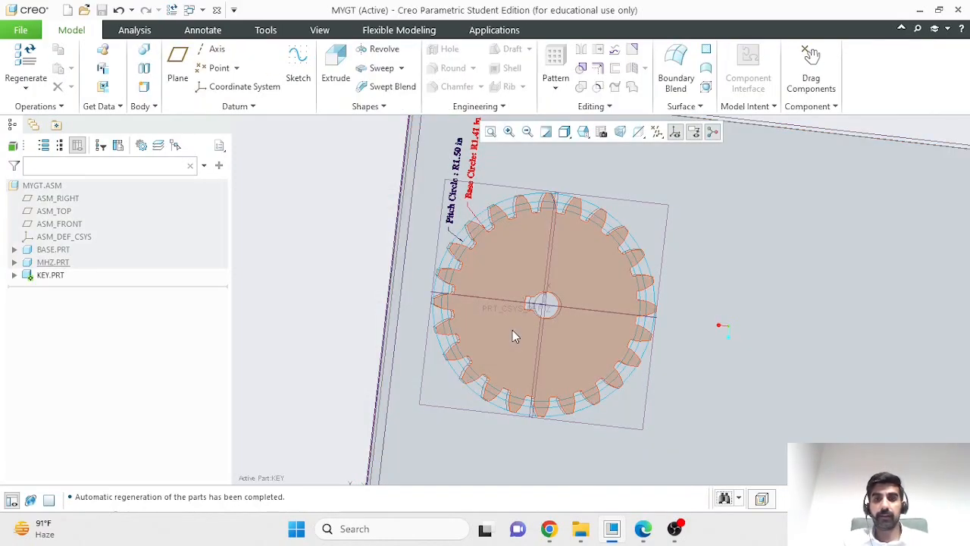
- Start an Extrude in the key part with its sketch placed on the gear's flat face
{"action": "scroll", "coordinate": [360, 299], "scroll_direction": "down", "scroll_amount": 3}
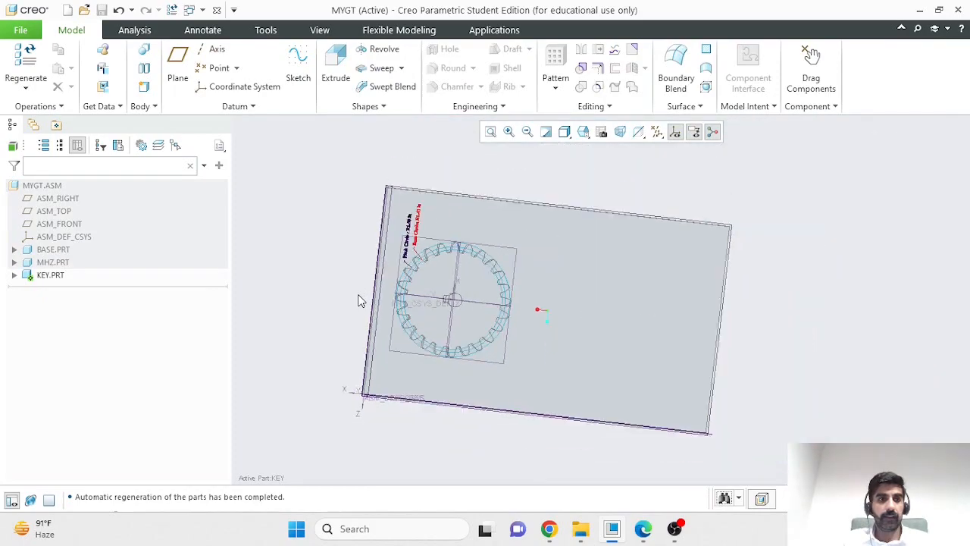
{"action": "scroll", "coordinate": [648, 410], "scroll_direction": "up", "scroll_amount": 2}
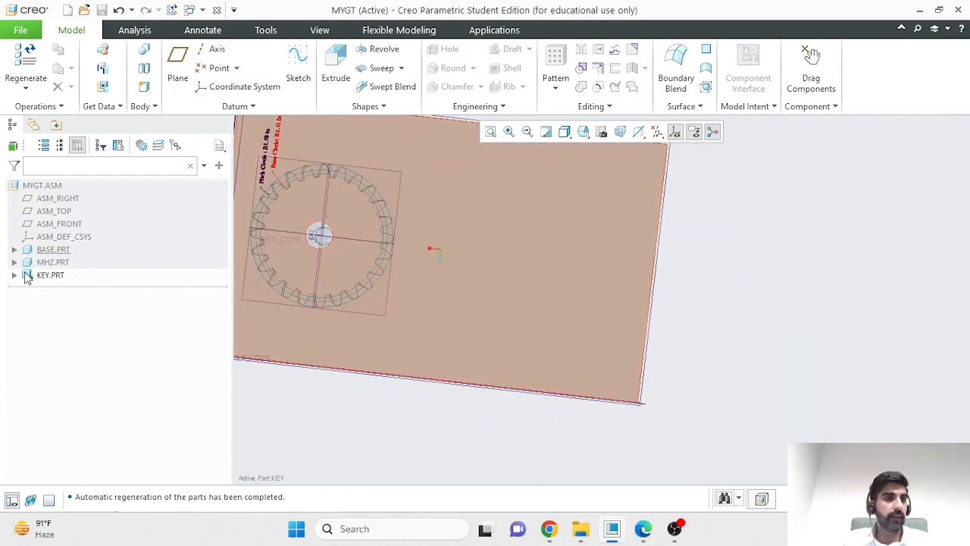
{"action": "scroll", "coordinate": [333, 333], "scroll_direction": "down", "scroll_amount": 3}
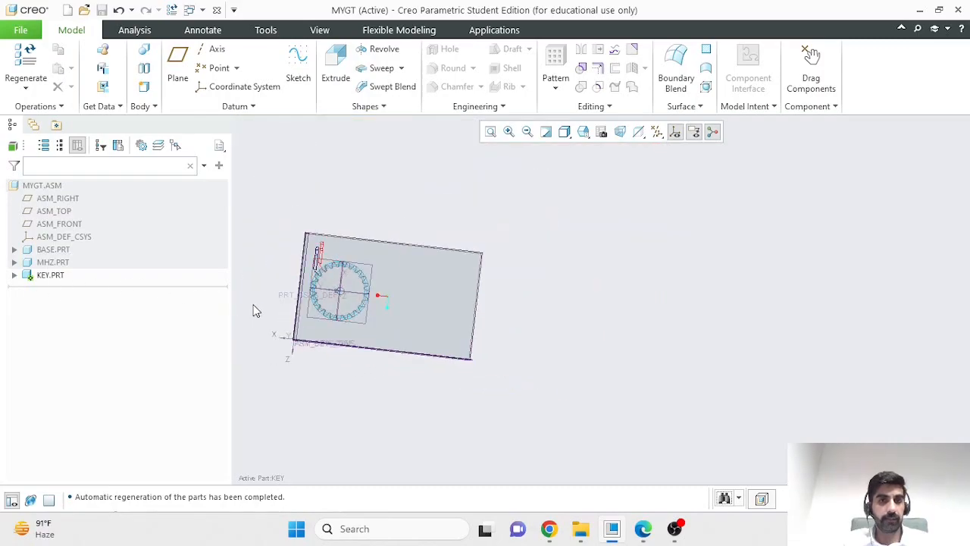
{"action": "scroll", "coordinate": [255, 310], "scroll_direction": "up", "scroll_amount": 2}
{"action": "middle_click_drag", "start_coordinate": [255, 310], "coordinate": [298, 337]}
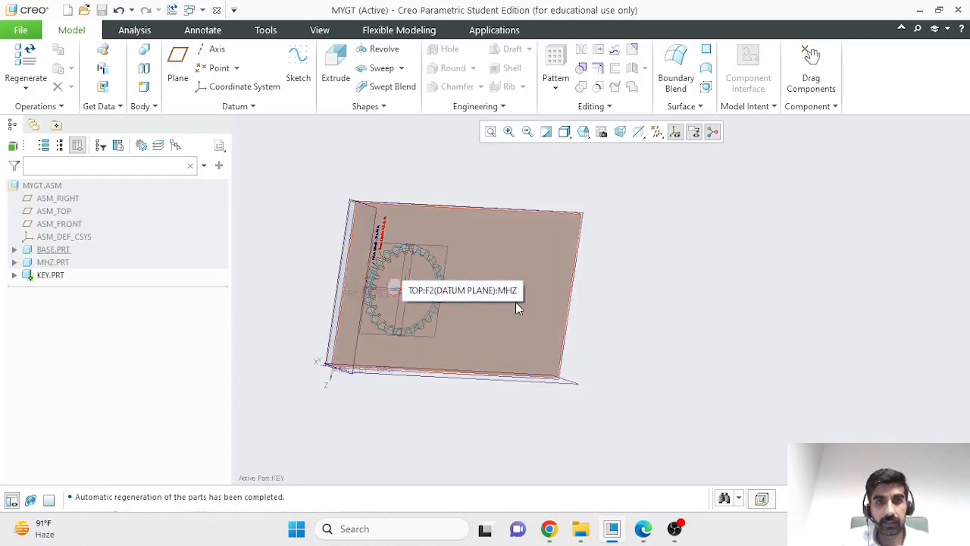
{"action": "scroll", "coordinate": [282, 296], "scroll_direction": "down", "scroll_amount": 2}
{"action": "middle_click_drag", "start_coordinate": [325, 260], "coordinate": [313, 258]}
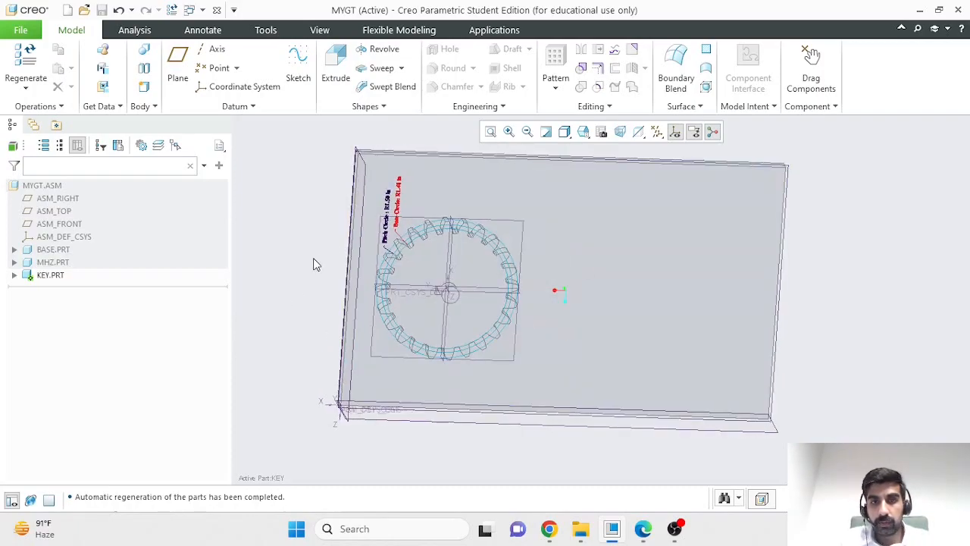
{"action": "left_click", "coordinate": [486, 262]}
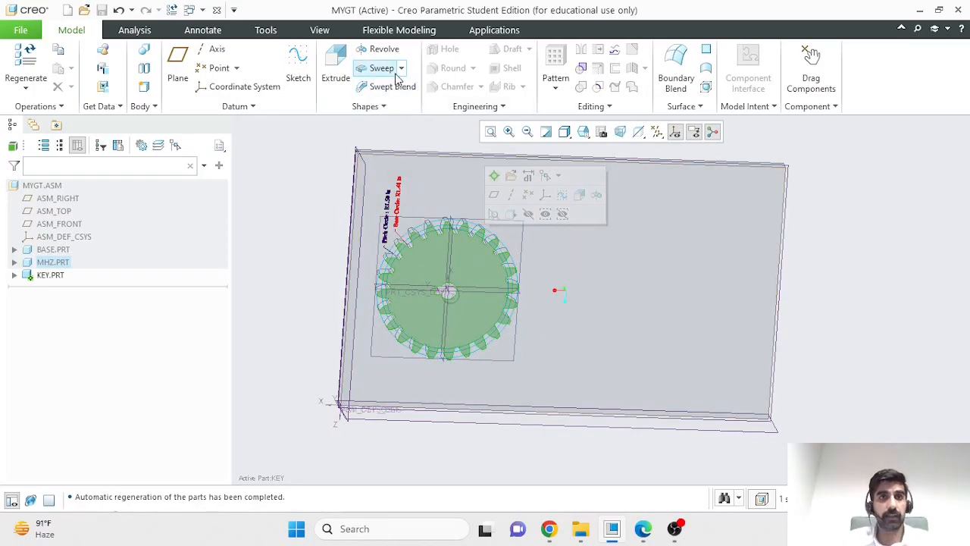
{"action": "left_click", "coordinate": [335, 70]}
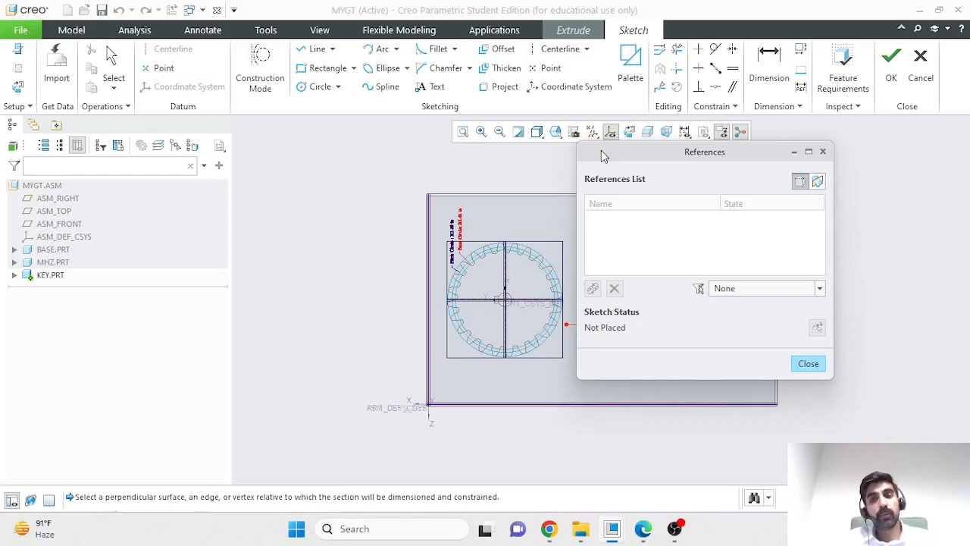
- Add the gear's TOP and RIGHT datum planes as the sketch references
{"action": "left_click", "coordinate": [504, 271]}
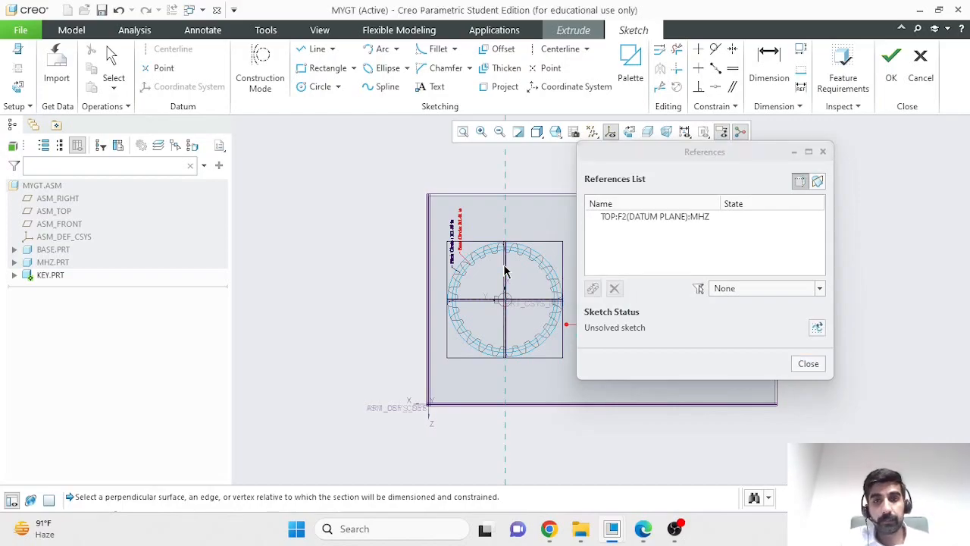
{"action": "left_click", "coordinate": [490, 302]}
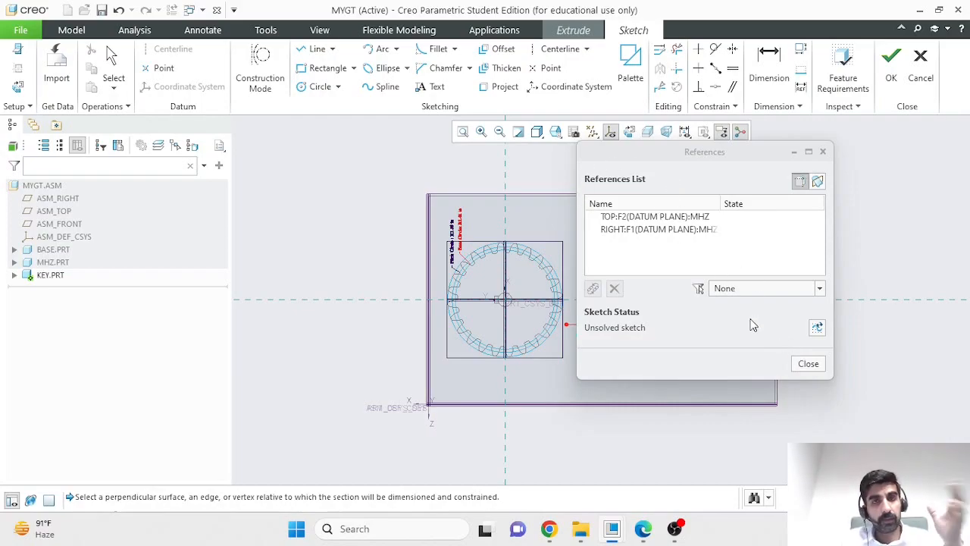
{"action": "left_click", "coordinate": [808, 364]}
- Try to sketch a small freehand rectangle across the gear's keyway and bore edge, and delete it with its dimensions
{"action": "scroll", "coordinate": [524, 369], "scroll_direction": "up", "scroll_amount": 2}
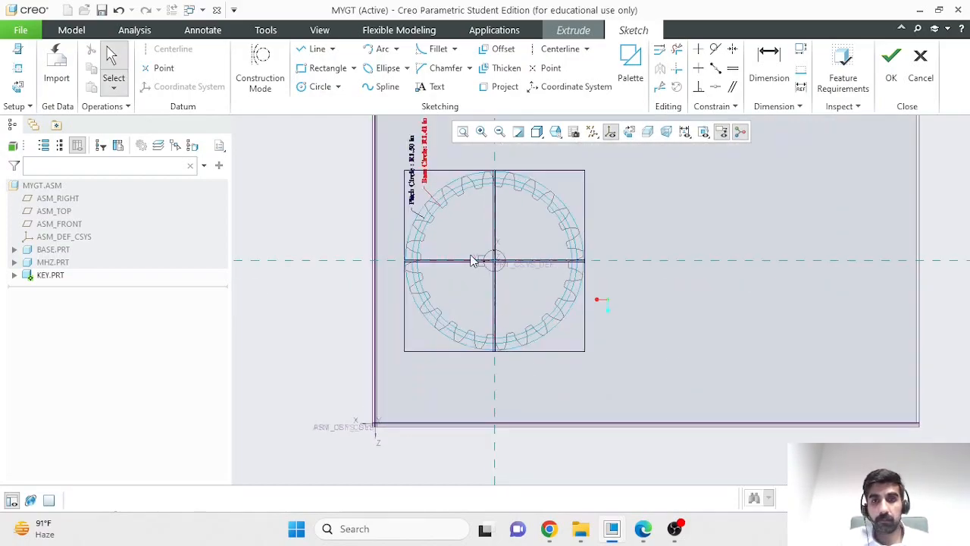
{"action": "scroll", "coordinate": [476, 271], "scroll_direction": "up", "scroll_amount": 2}
{"action": "scroll", "coordinate": [494, 317], "scroll_direction": "up", "scroll_amount": 3}
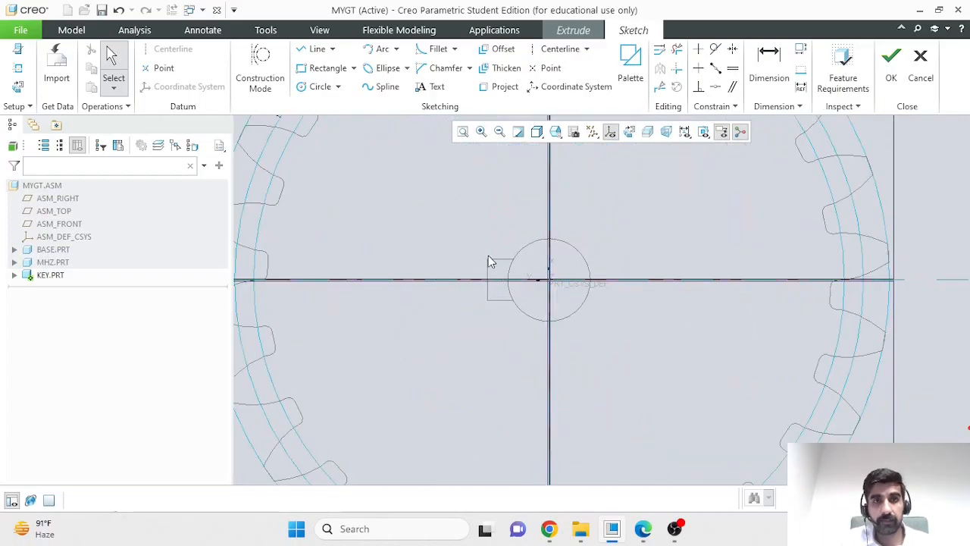
{"action": "left_click", "coordinate": [326, 68]}
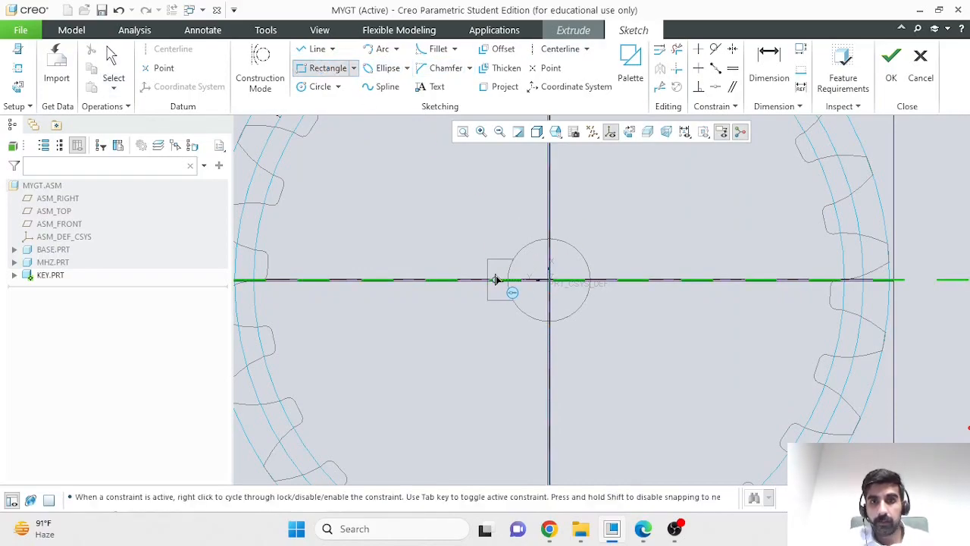
{"action": "left_click", "coordinate": [493, 268]}
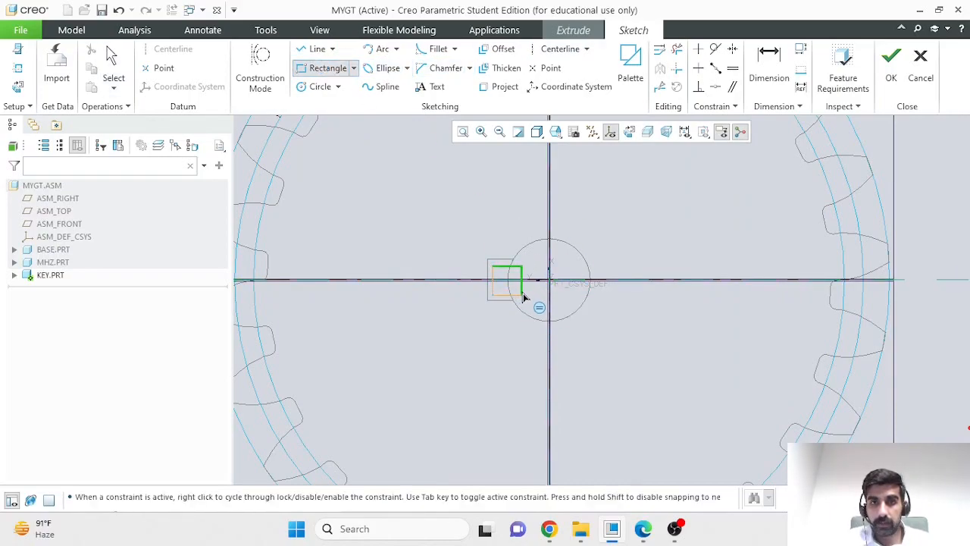
{"action": "left_click", "coordinate": [524, 294]}
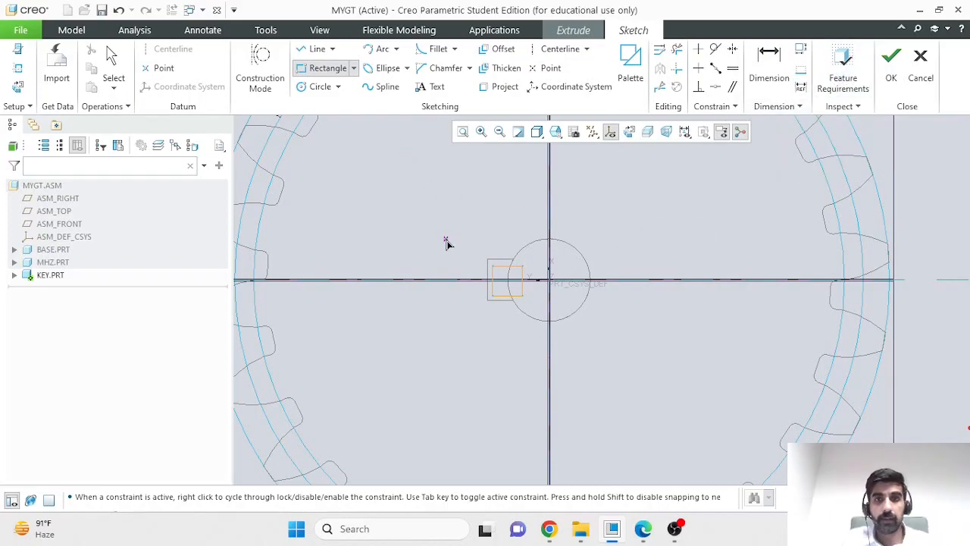
{"action": "left_click", "coordinate": [119, 58]}
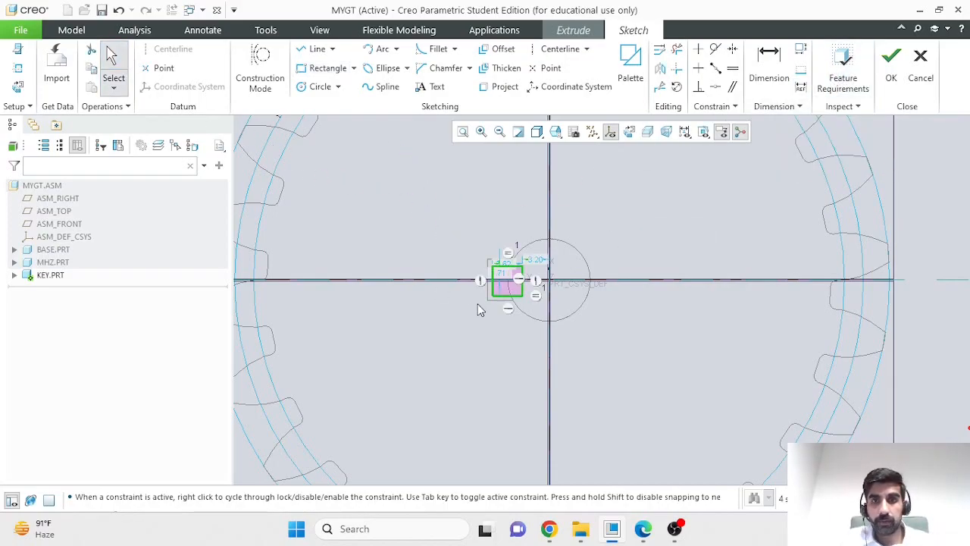
{"action": "left_click_drag", "start_coordinate": [458, 244], "coordinate": [539, 331]}
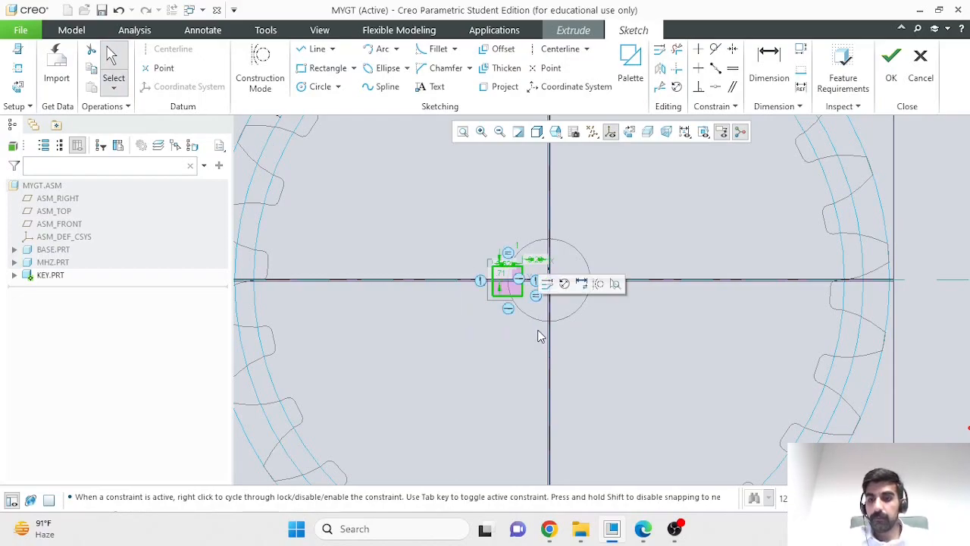
{"action": "key", "text": "Delete"}
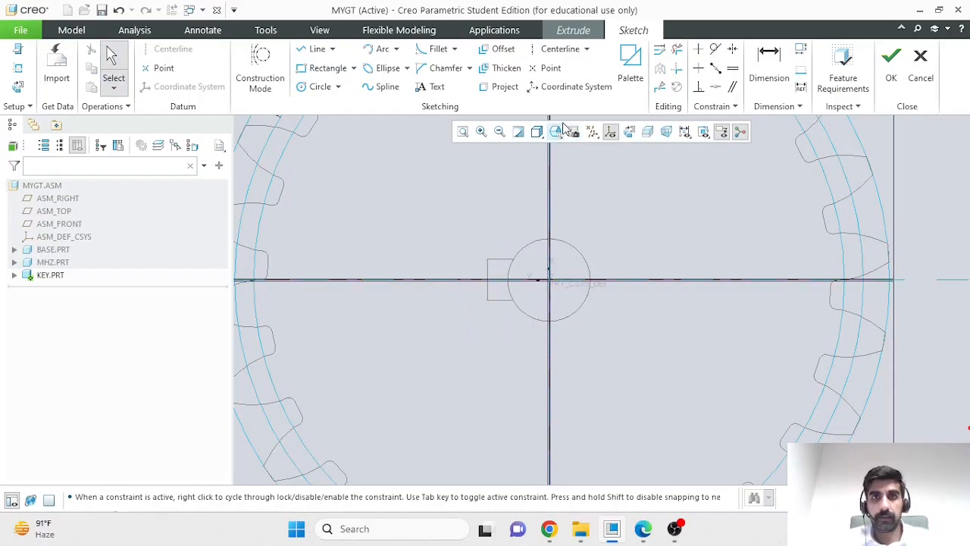
- Offset the keyway's upper horizontal edge inward into the slot as a sketch line, with an offset value of -0.7
{"action": "scroll", "coordinate": [516, 270], "scroll_direction": "up", "scroll_amount": 2}
{"action": "scroll", "coordinate": [516, 270], "scroll_direction": "up", "scroll_amount": 1}
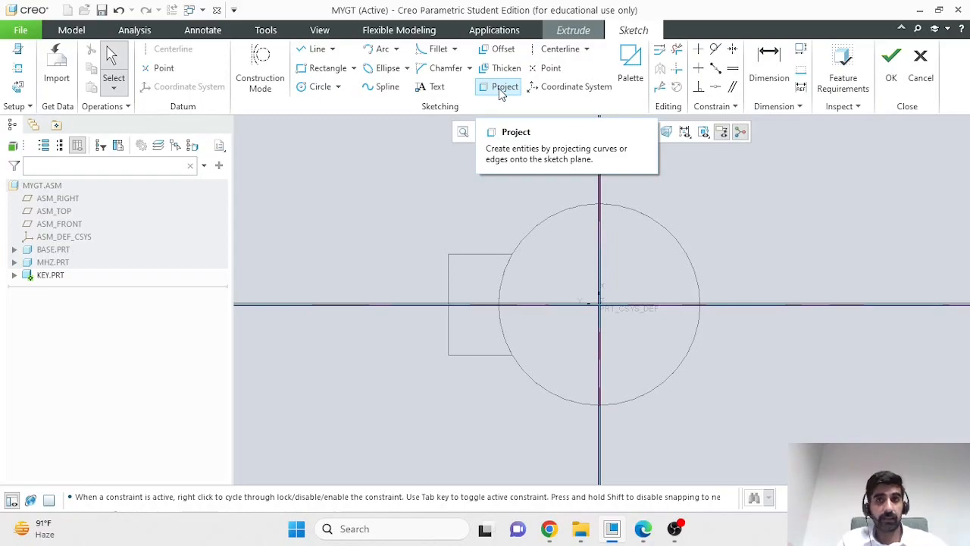
{"action": "left_click", "coordinate": [504, 50]}
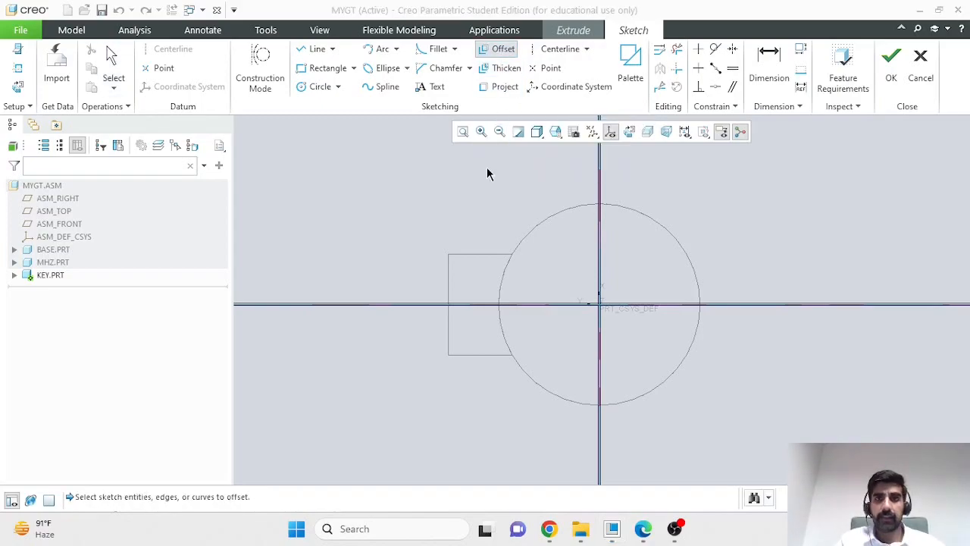
{"action": "left_click", "coordinate": [480, 261]}
{"action": "left_click_drag", "start_coordinate": [513, 251], "coordinate": [513, 270]}
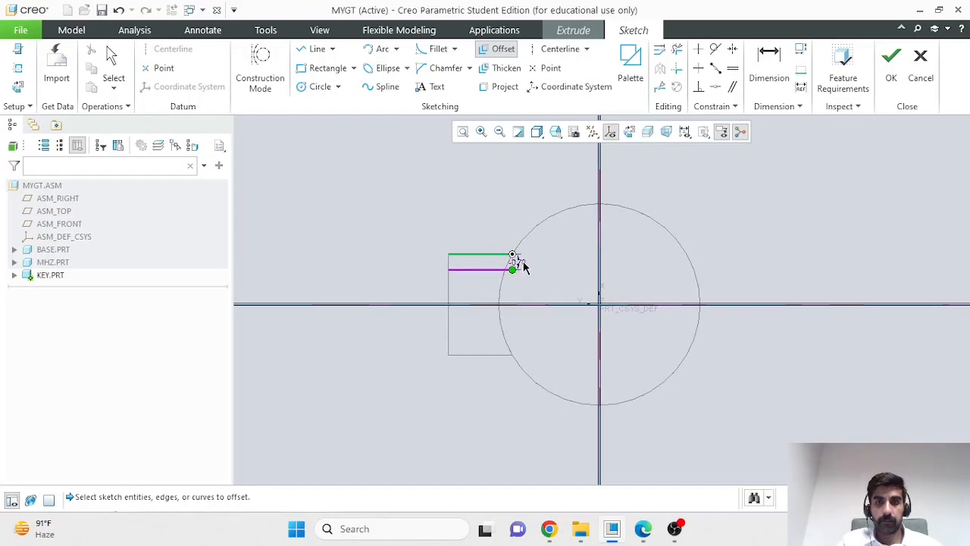
{"action": "left_click_drag", "start_coordinate": [512, 271], "coordinate": [513, 268]}
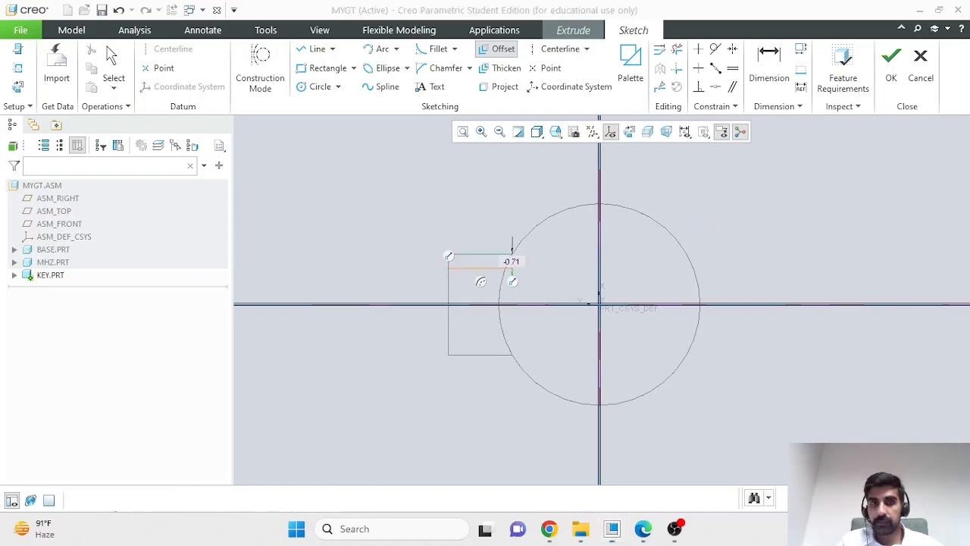
{"action": "middle_click", "coordinate": [734, 293]}
{"action": "double_click", "coordinate": [511, 264]}
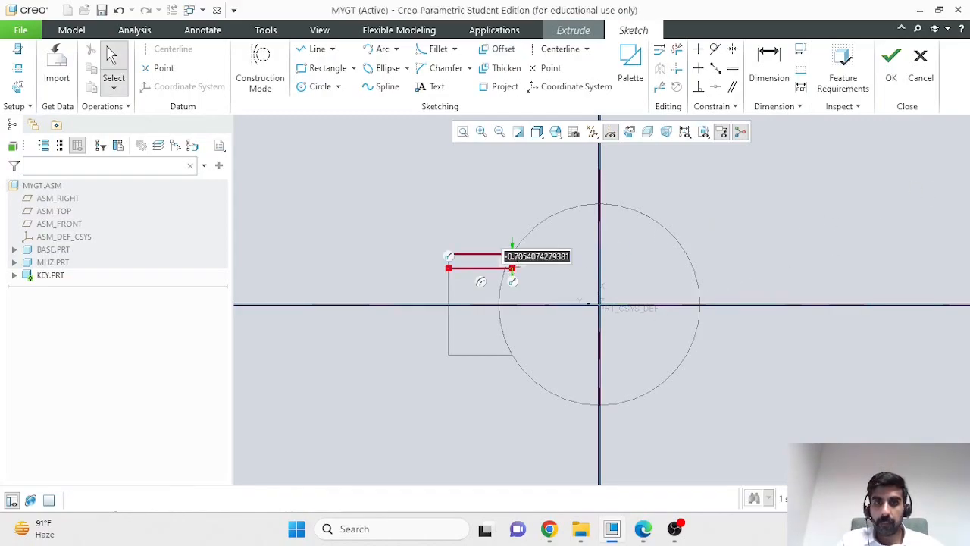
{"action": "type", "text": "-0.7"}
{"action": "key", "text": "Return"}
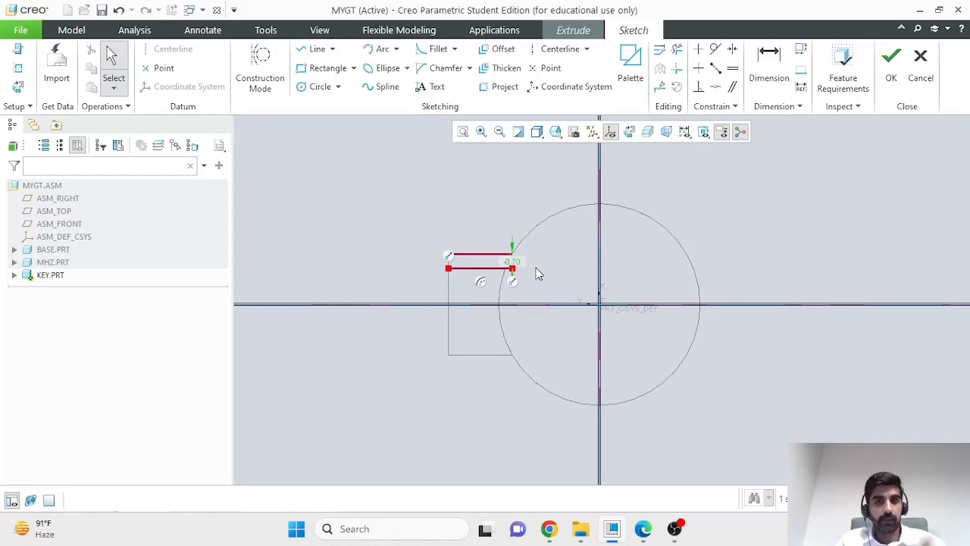
- Reduce the offset value so the sketch line lies just inside the keyway's upper edge
{"action": "left_click", "coordinate": [473, 212]}
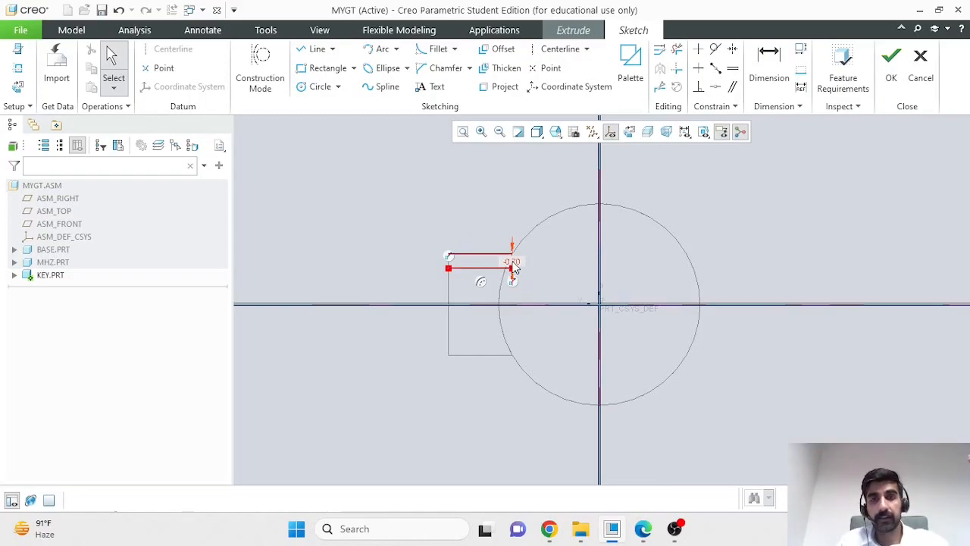
{"action": "double_click", "coordinate": [514, 265]}
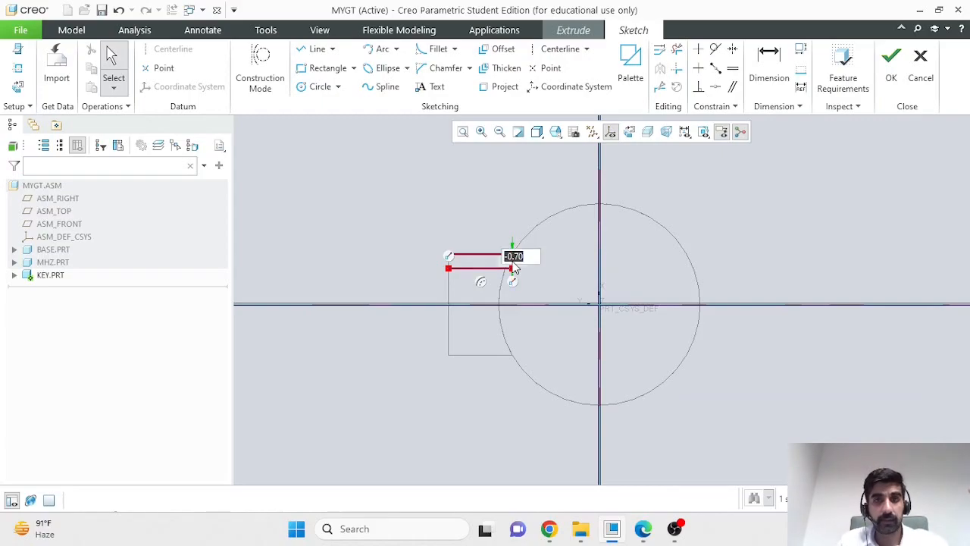
{"action": "type", "text": "-0"}
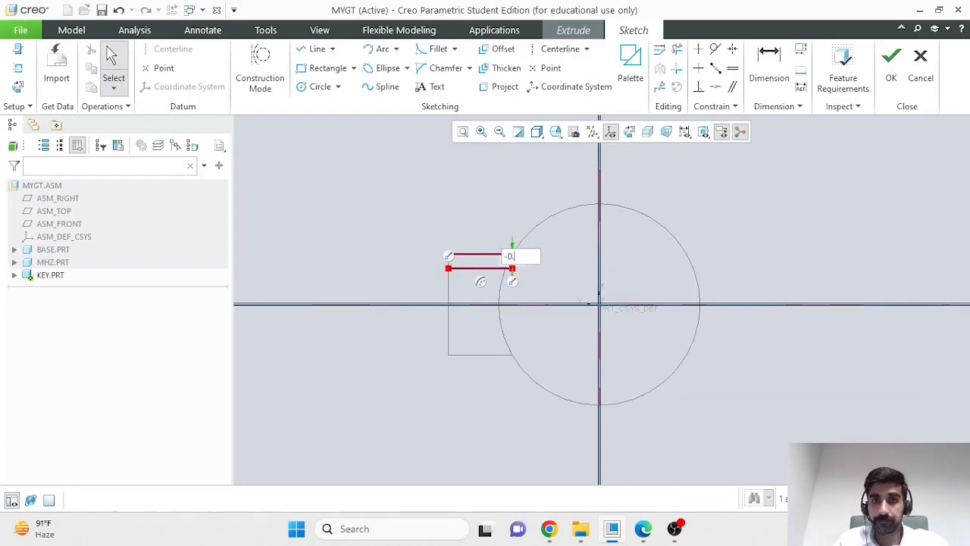
{"action": "key", "text": "Return"}
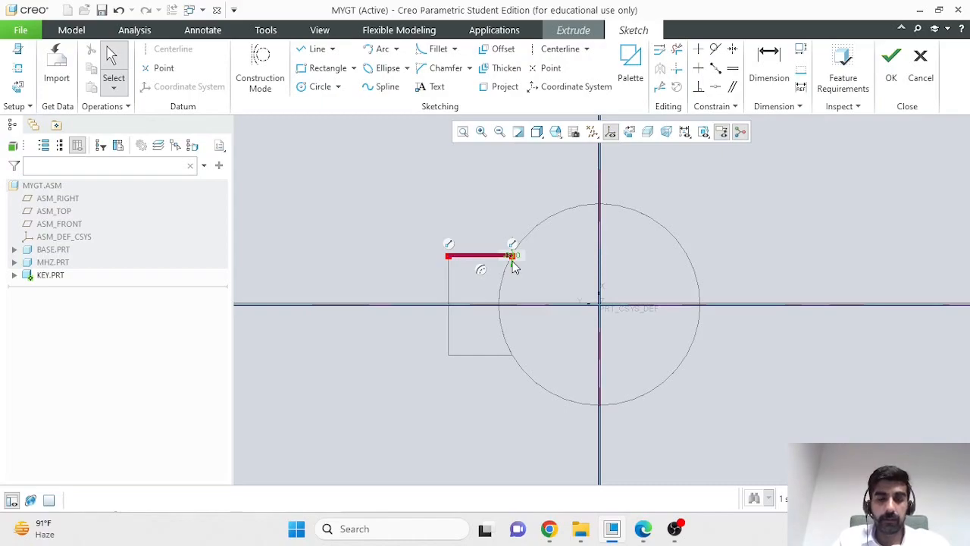
{"action": "scroll", "coordinate": [481, 263], "scroll_direction": "up", "scroll_amount": 3}
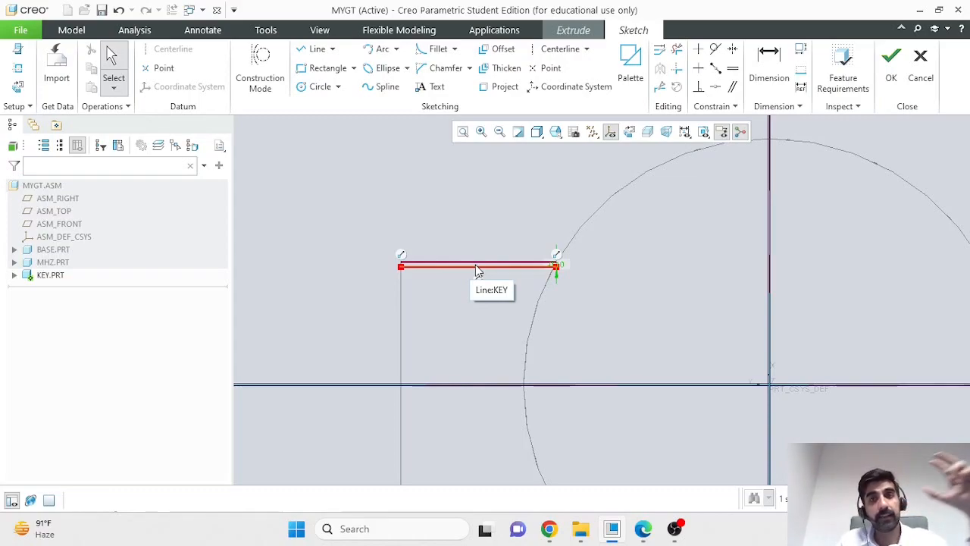
{"action": "scroll", "coordinate": [435, 349], "scroll_direction": "down", "scroll_amount": 4}
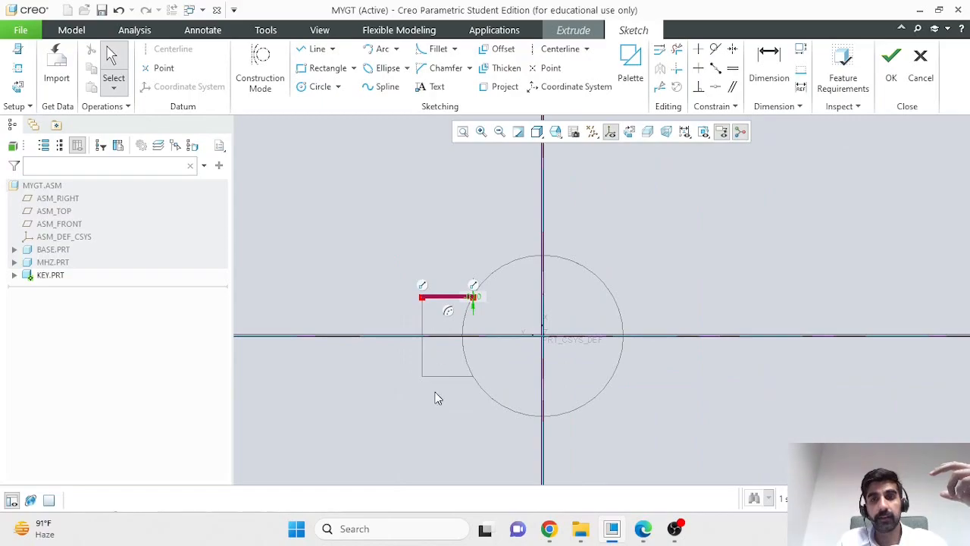
{"action": "scroll", "coordinate": [440, 402], "scroll_direction": "up", "scroll_amount": 3}
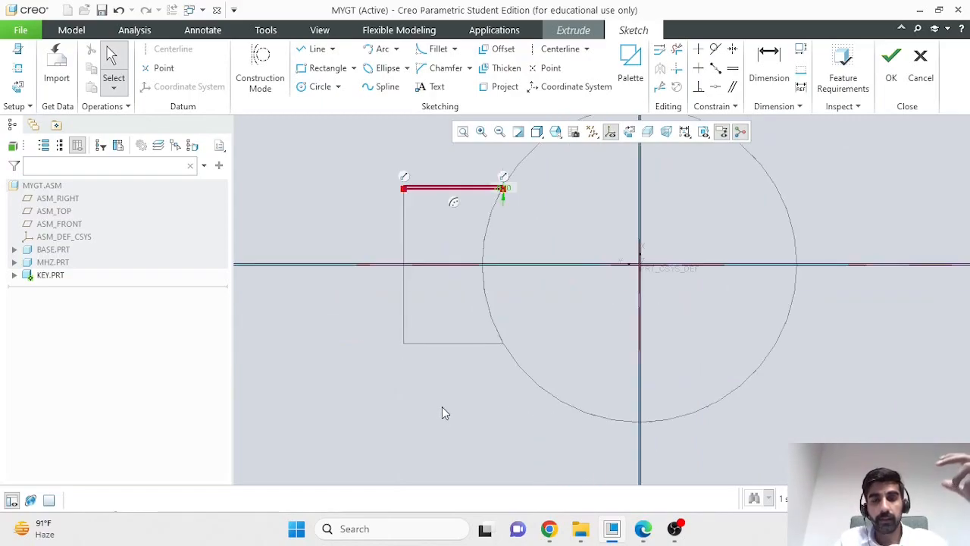
- Delete the offset sketch line at the keyway's upper edge
{"action": "left_click", "coordinate": [309, 51]}
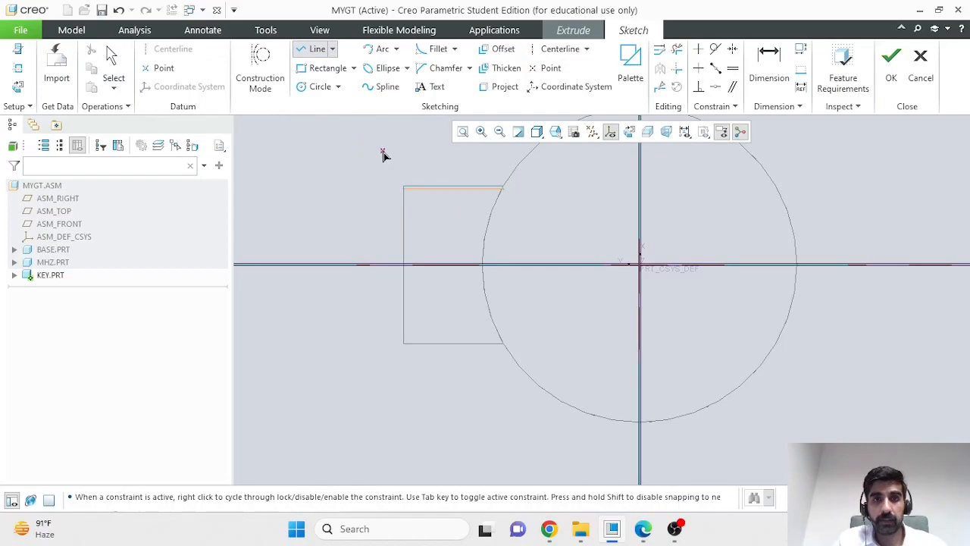
{"action": "left_click", "coordinate": [439, 194]}
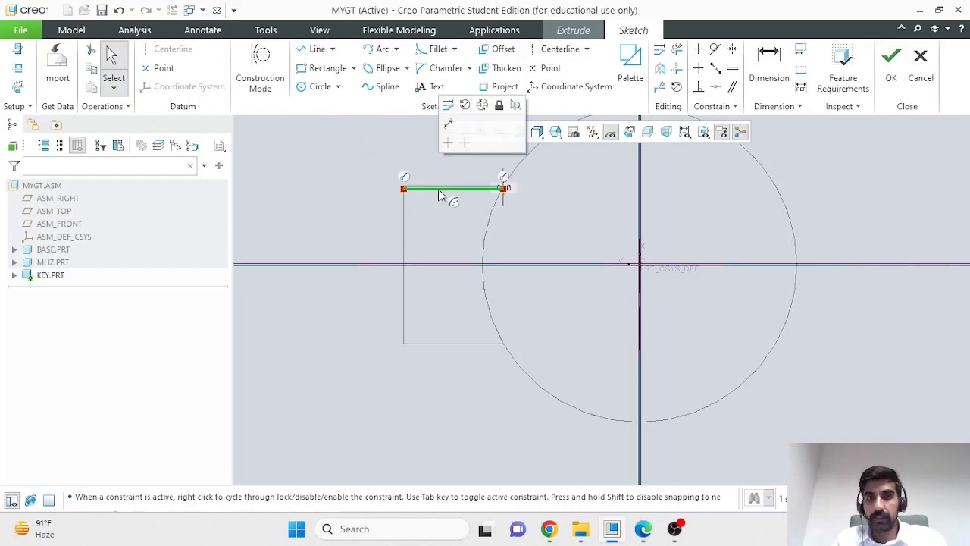
{"action": "key", "text": "Delete"}
{"action": "left_click", "coordinate": [439, 188]}
{"action": "key", "text": "Delete"}
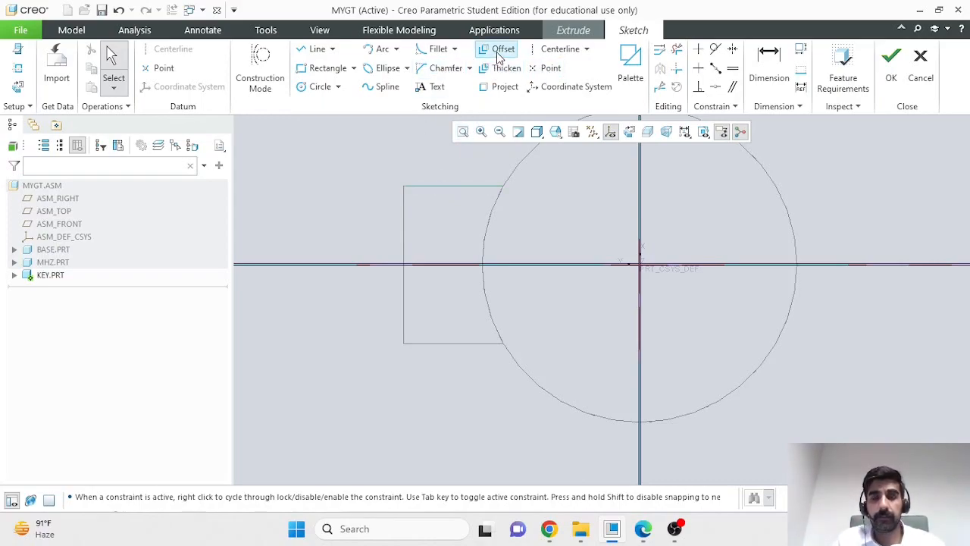
- Offset the keyway's upper horizontal edge and its vertical edge together as sketch lines, with an offset value of -0.1
{"action": "left_click", "coordinate": [500, 51]}
{"action": "left_click", "coordinate": [462, 187]}
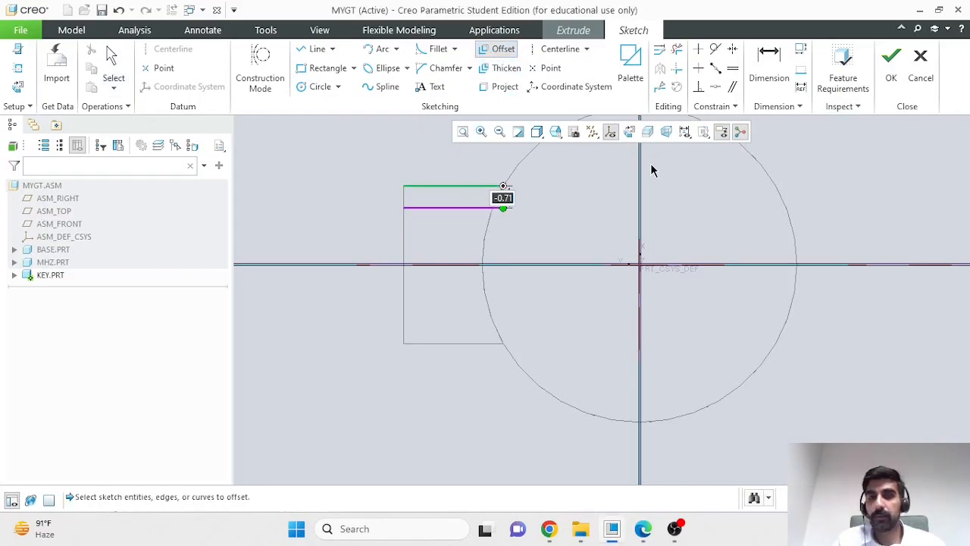
{"action": "left_click", "coordinate": [404, 198], "text": "ctrl"}
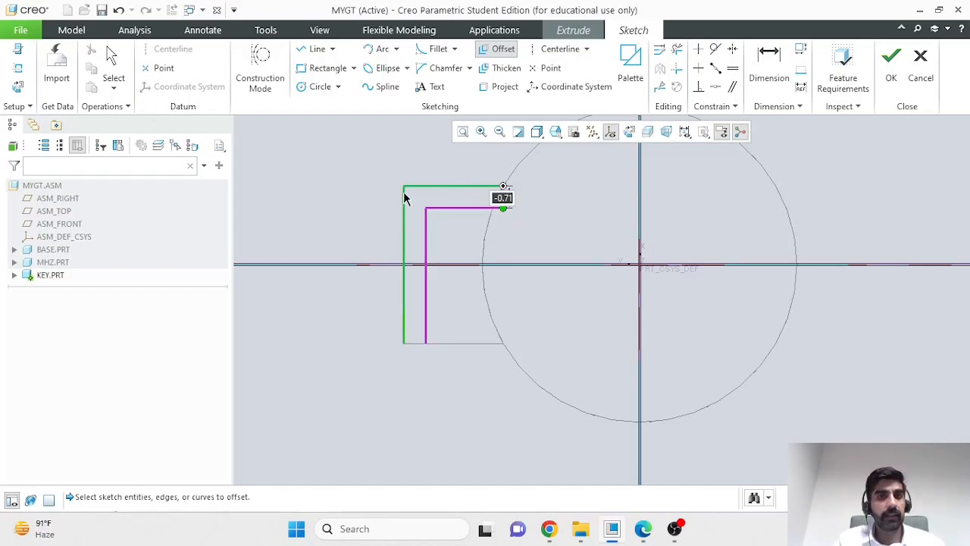
{"action": "type", "text": "-0"}
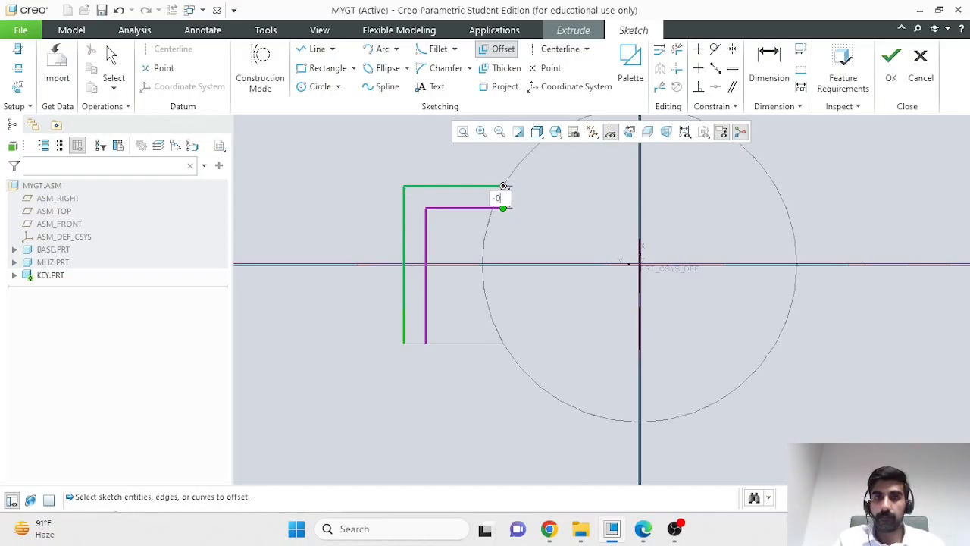
{"action": "key", "text": "Return"}
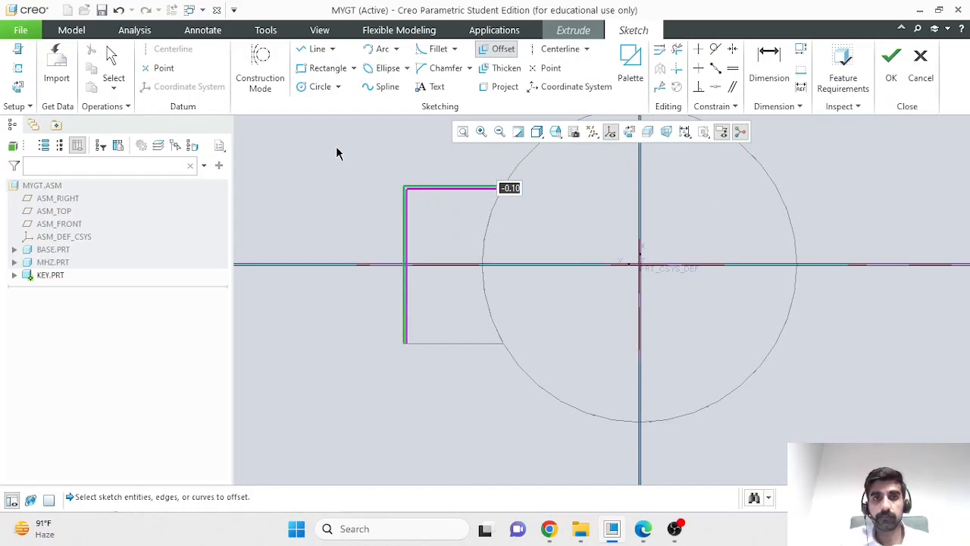
{"action": "key", "text": "Return"}
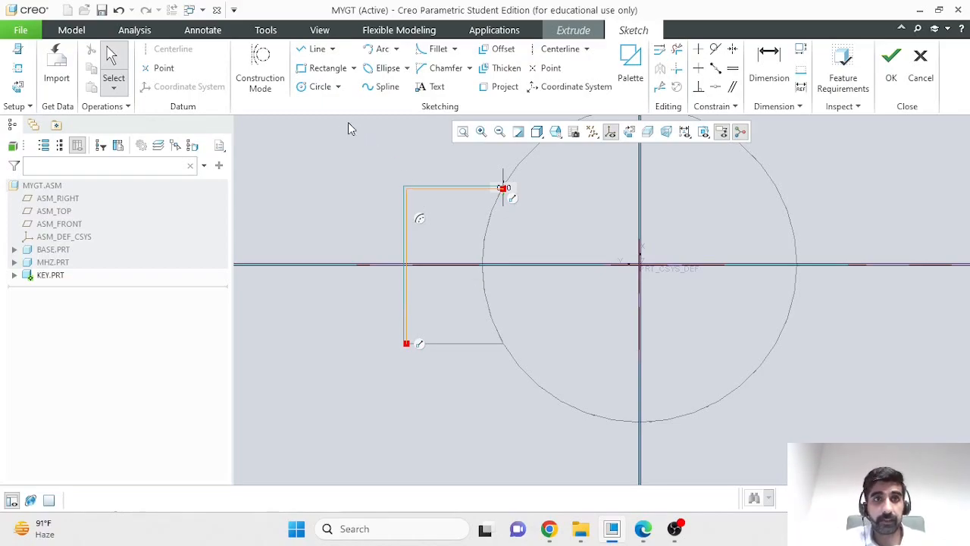
- Close the profile with a line chain from the upper offset line past the bore edge, about 4.8 down and 4.4 back to the vertical offset line
{"action": "left_click", "coordinate": [318, 50]}
{"action": "scroll", "coordinate": [436, 380], "scroll_direction": "up", "scroll_amount": 3}
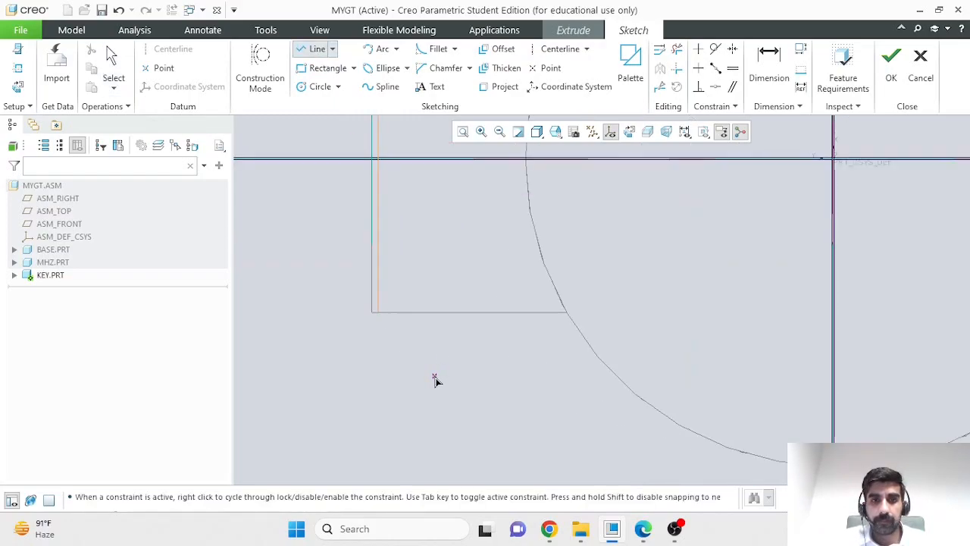
{"action": "left_click", "coordinate": [373, 311]}
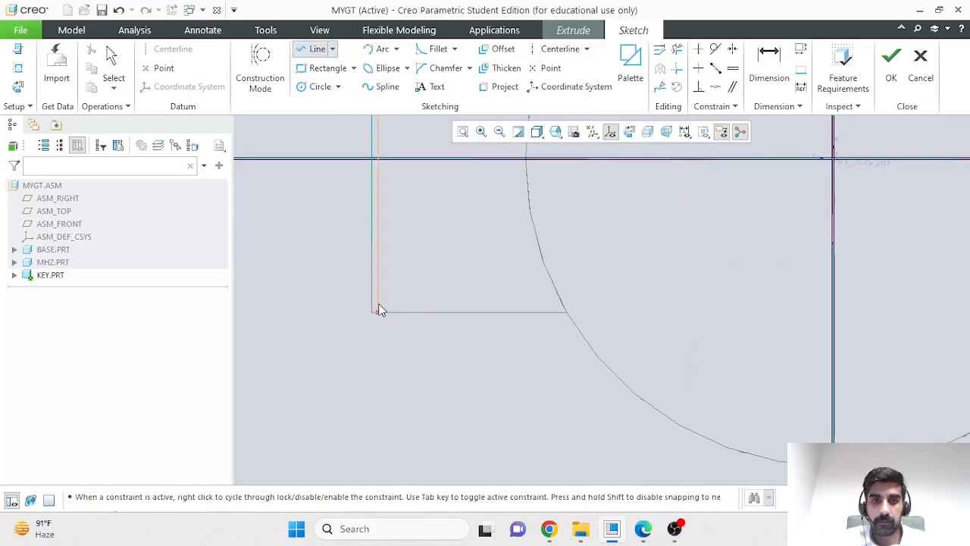
{"action": "scroll", "coordinate": [478, 291], "scroll_direction": "down", "scroll_amount": 3}
{"action": "left_click", "coordinate": [444, 196]}
{"action": "scroll", "coordinate": [508, 203], "scroll_direction": "up", "scroll_amount": 3}
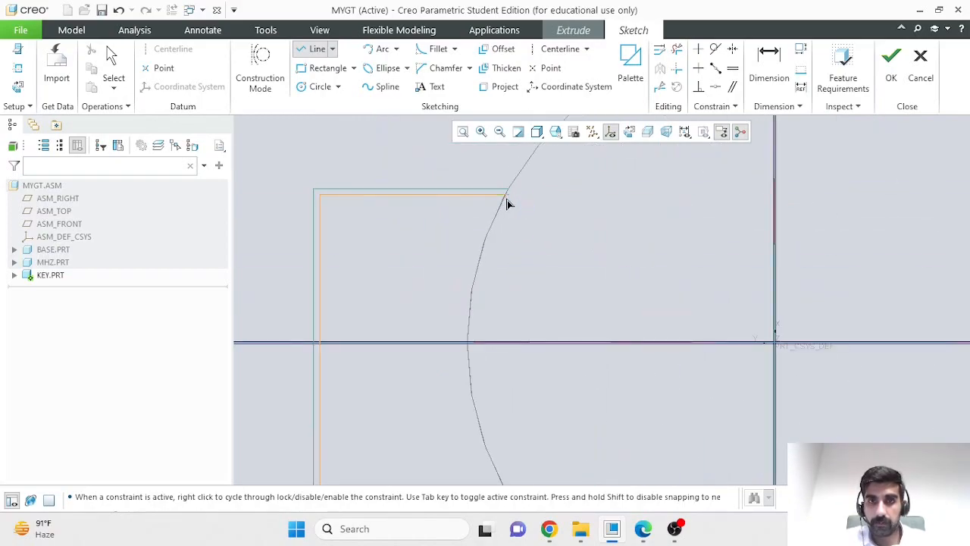
{"action": "left_click", "coordinate": [589, 196]}
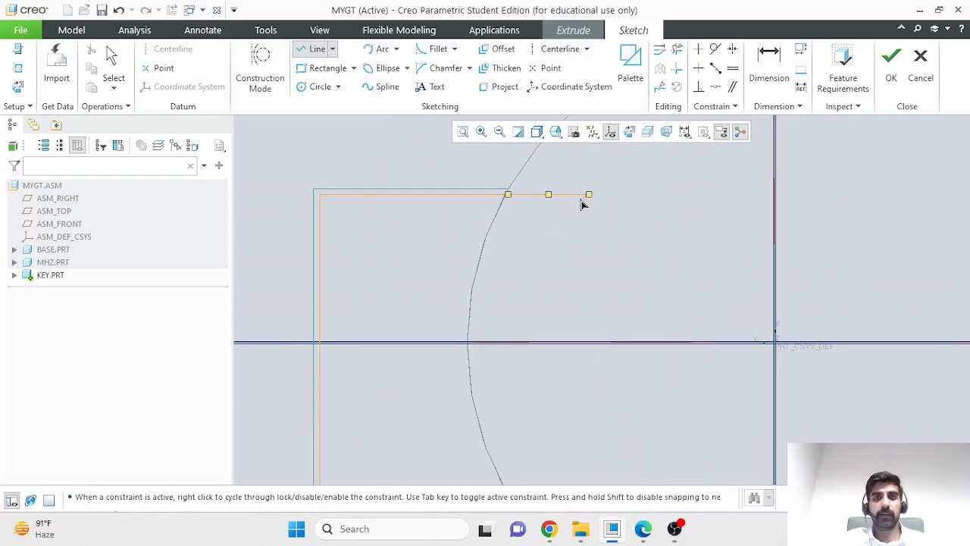
{"action": "scroll", "coordinate": [589, 250], "scroll_direction": "down", "scroll_amount": 3}
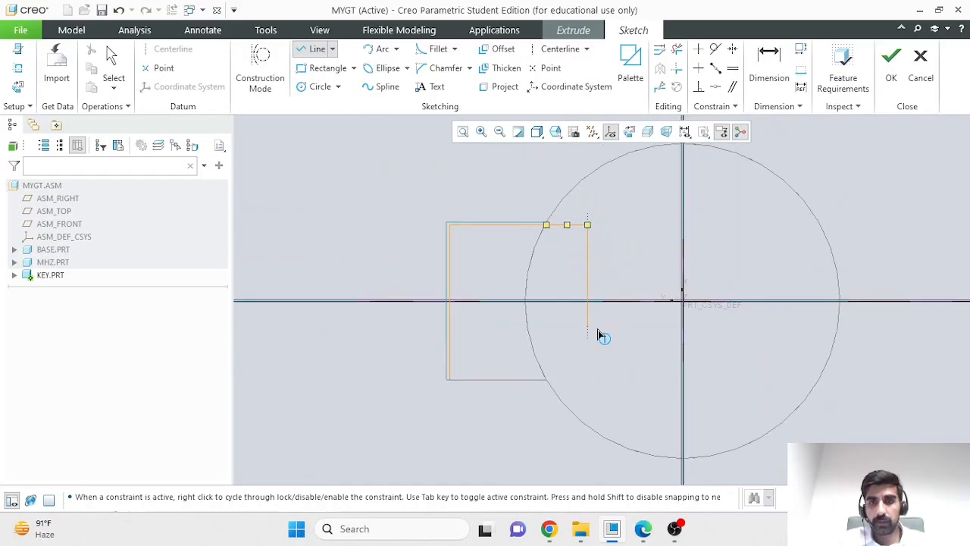
{"action": "scroll", "coordinate": [588, 383], "scroll_direction": "up", "scroll_amount": 3}
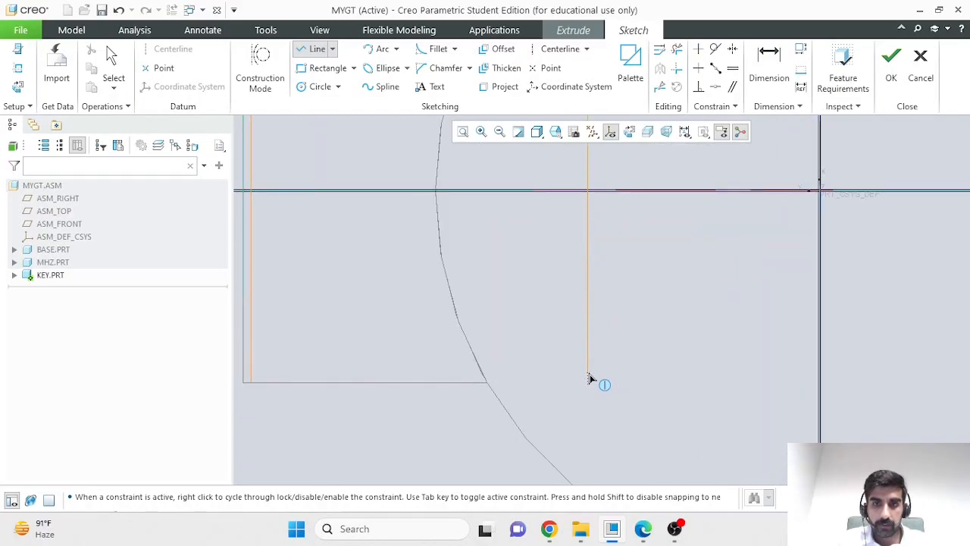
{"action": "left_click", "coordinate": [588, 375]}
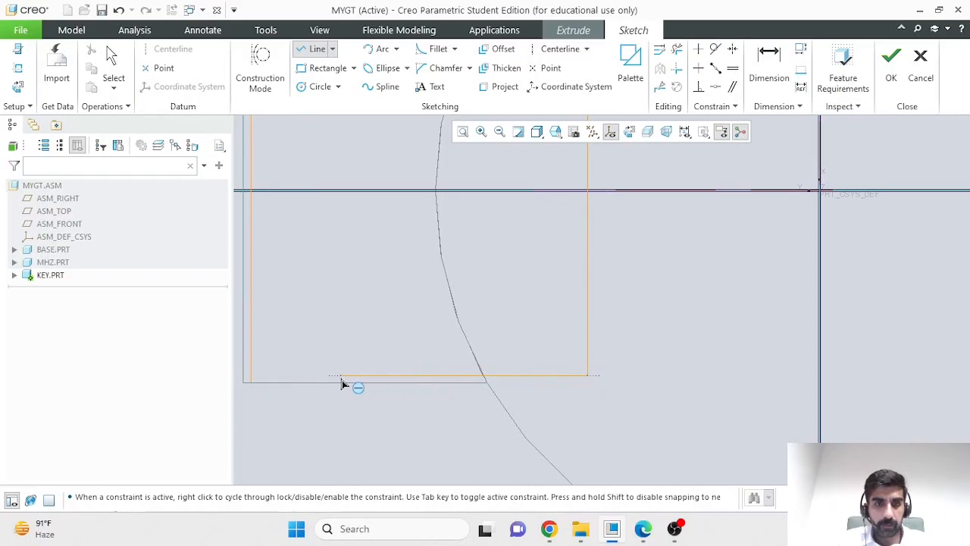
{"action": "left_click", "coordinate": [253, 371]}
{"action": "middle_click", "coordinate": [308, 339]}
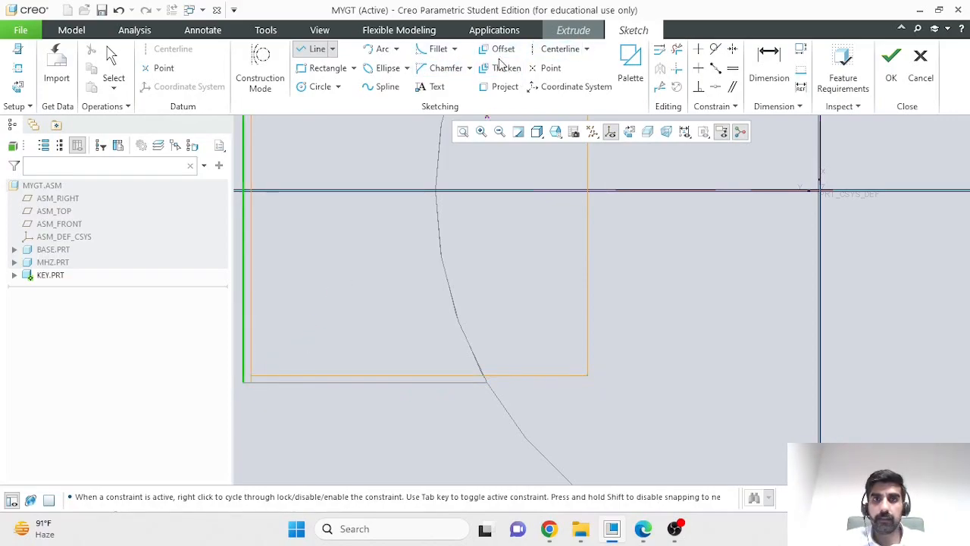
- Trim the vertical line's overhanging end at the profile's lower corner and accept the finished key sketch
{"action": "left_click", "coordinate": [677, 48]}
{"action": "scroll", "coordinate": [250, 383], "scroll_direction": "down", "scroll_amount": 4}
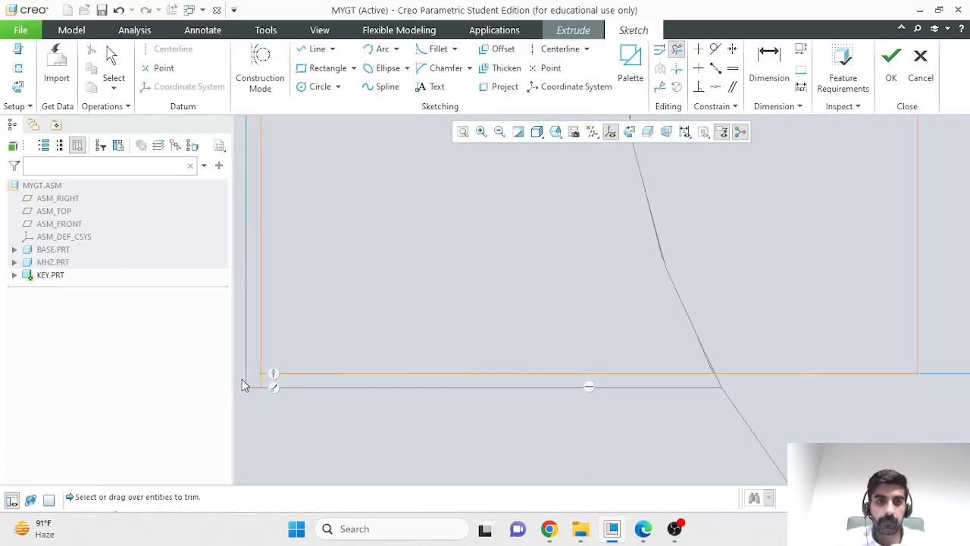
{"action": "left_click_drag", "start_coordinate": [263, 389], "coordinate": [274, 380]}
{"action": "middle_click", "coordinate": [321, 318]}
{"action": "scroll", "coordinate": [321, 318], "scroll_direction": "up", "scroll_amount": 4}
{"action": "middle_click_drag", "start_coordinate": [276, 253], "coordinate": [301, 253]}
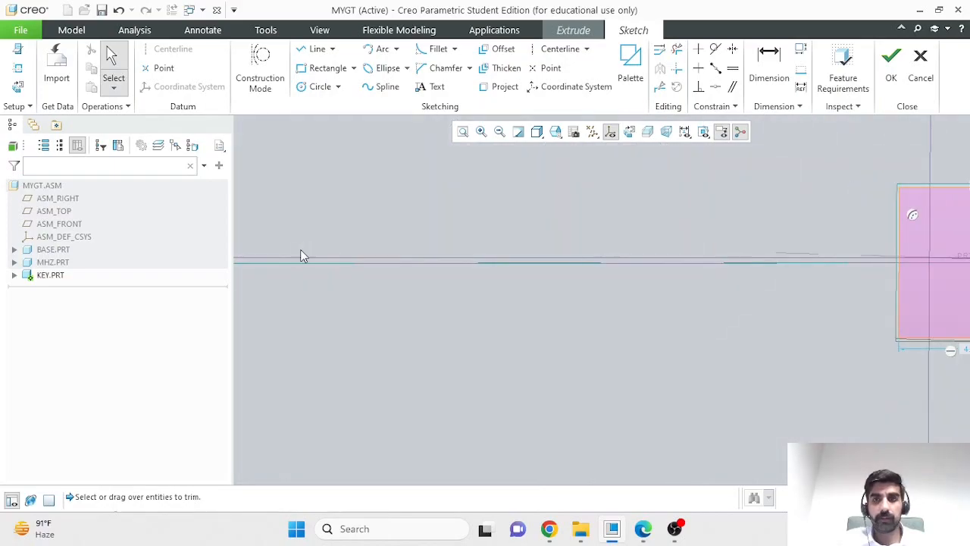
{"action": "scroll", "coordinate": [421, 263], "scroll_direction": "up", "scroll_amount": 4}
{"action": "middle_click_drag", "start_coordinate": [497, 297], "coordinate": [506, 296]}
{"action": "scroll", "coordinate": [505, 296], "scroll_direction": "up", "scroll_amount": 4}
{"action": "scroll", "coordinate": [505, 297], "scroll_direction": "down", "scroll_amount": 4}
{"action": "middle_click_drag", "start_coordinate": [751, 319], "coordinate": [739, 320]}
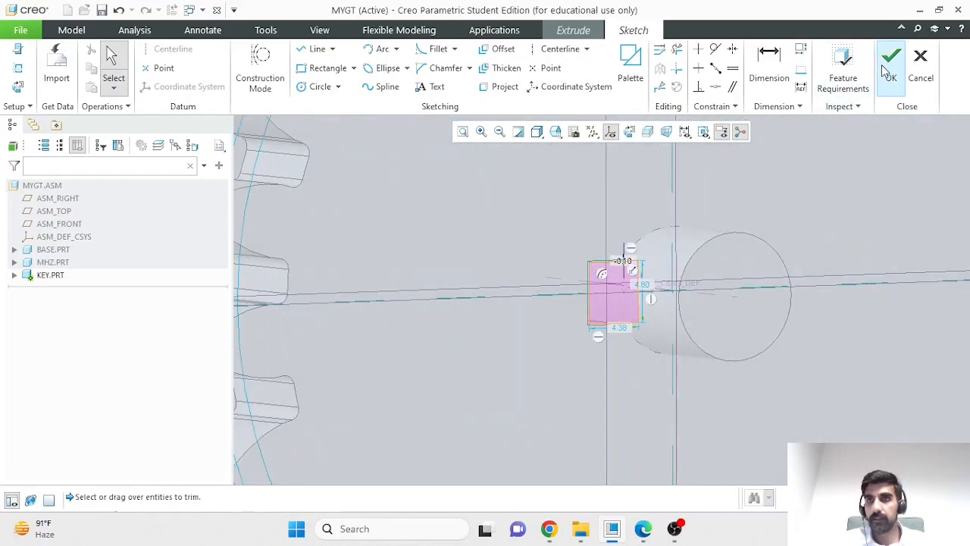
{"action": "left_click", "coordinate": [890, 70]}
- Reverse the extrusion direction into the gear, set the key's depth to 10, and complete the Extrude
{"action": "scroll", "coordinate": [451, 282], "scroll_direction": "down", "scroll_amount": 4}
{"action": "middle_click_drag", "start_coordinate": [448, 281], "coordinate": [462, 275]}
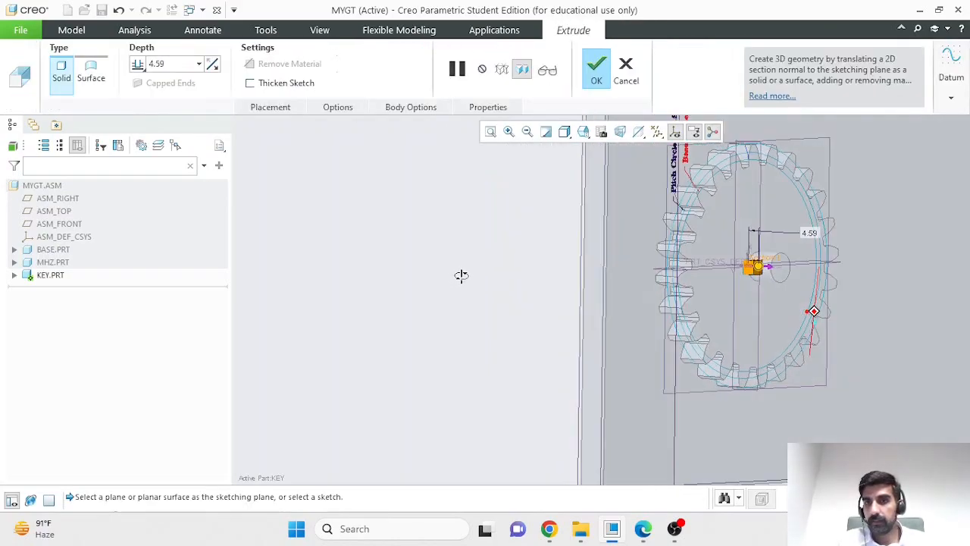
{"action": "scroll", "coordinate": [769, 273], "scroll_direction": "down", "scroll_amount": 3}
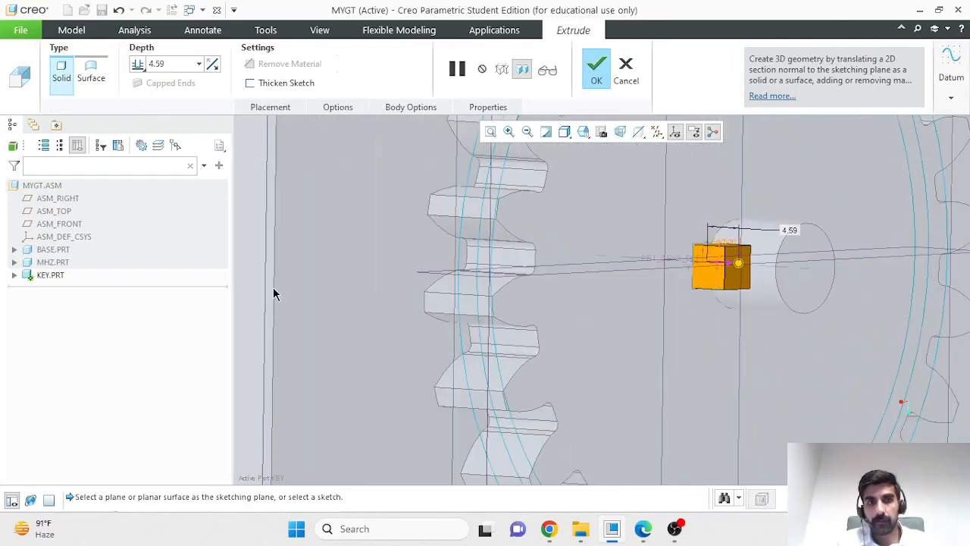
{"action": "scroll", "coordinate": [303, 306], "scroll_direction": "up", "scroll_amount": 6}
{"action": "middle_click_drag", "start_coordinate": [247, 303], "coordinate": [310, 288]}
{"action": "scroll", "coordinate": [360, 295], "scroll_direction": "down", "scroll_amount": 5}
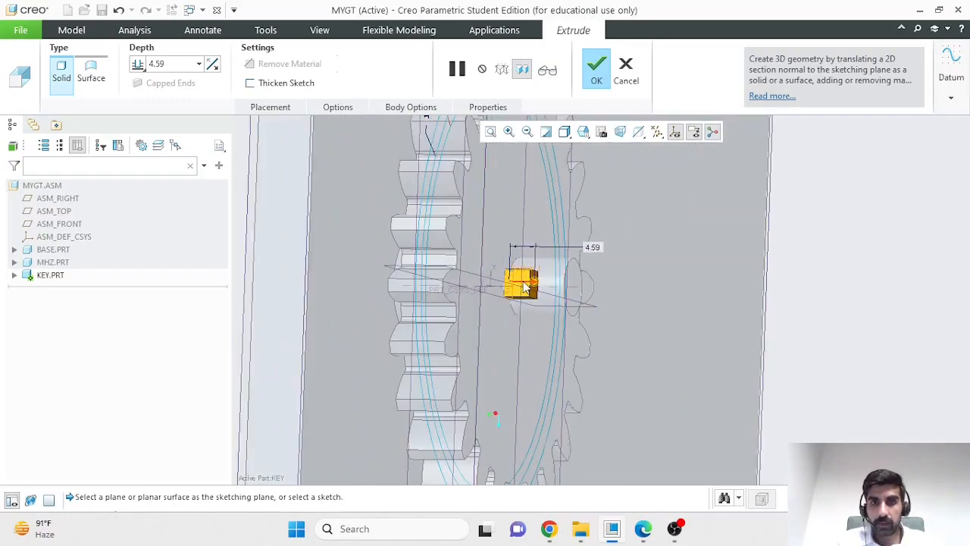
{"action": "left_click", "coordinate": [526, 287]}
{"action": "double_click", "coordinate": [180, 64]}
{"action": "type", "text": "10"}
{"action": "key", "text": "Return"}
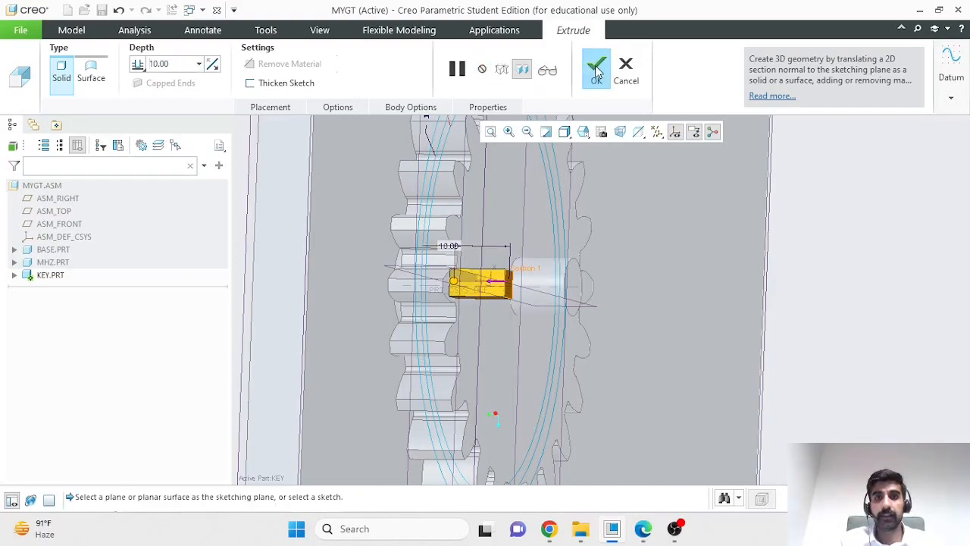
{"action": "left_click", "coordinate": [597, 71]}
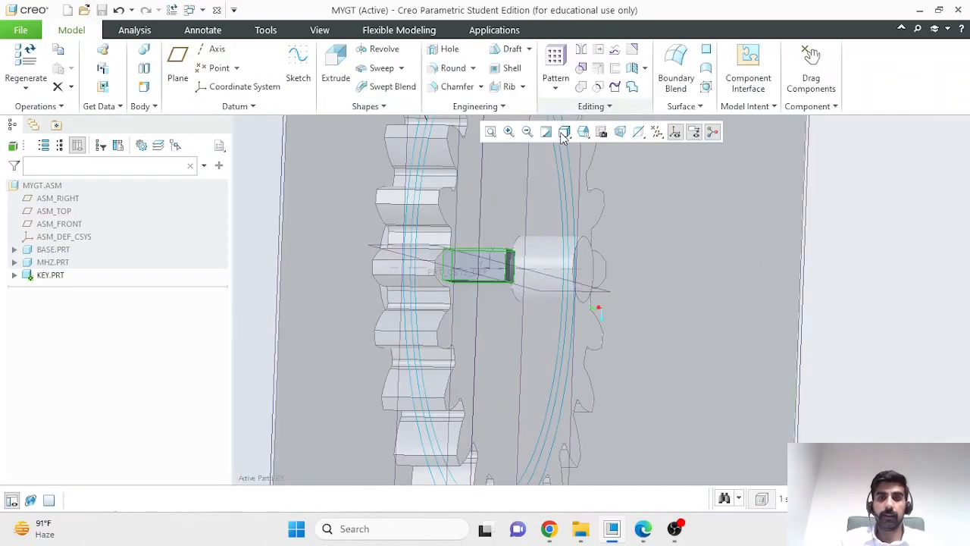
- Activate the top-level assembly MYGT.ASM instead of the key part
{"action": "scroll", "coordinate": [494, 251], "scroll_direction": "up", "scroll_amount": 5}
{"action": "middle_click_drag", "start_coordinate": [761, 311], "coordinate": [736, 294]}
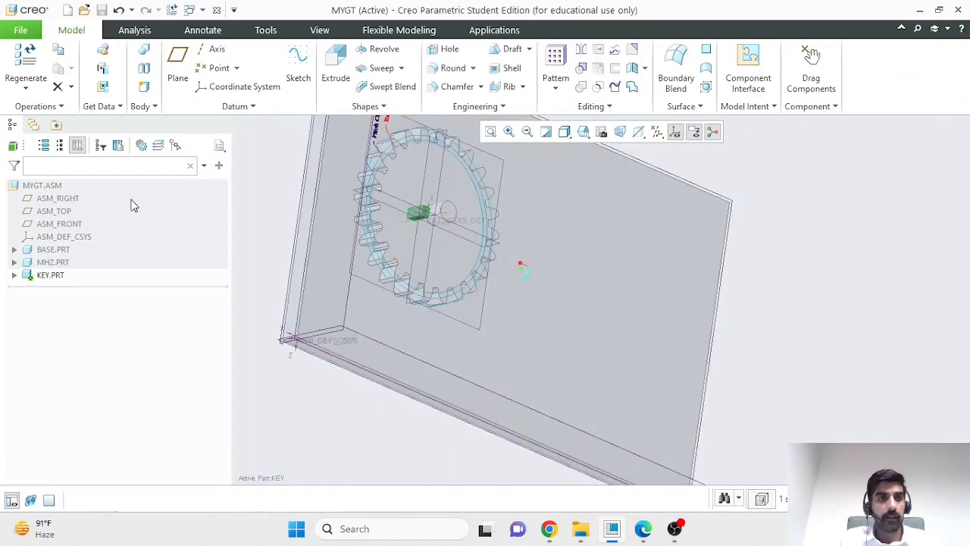
{"action": "left_click", "coordinate": [42, 185]}
{"action": "left_click", "coordinate": [52, 121]}
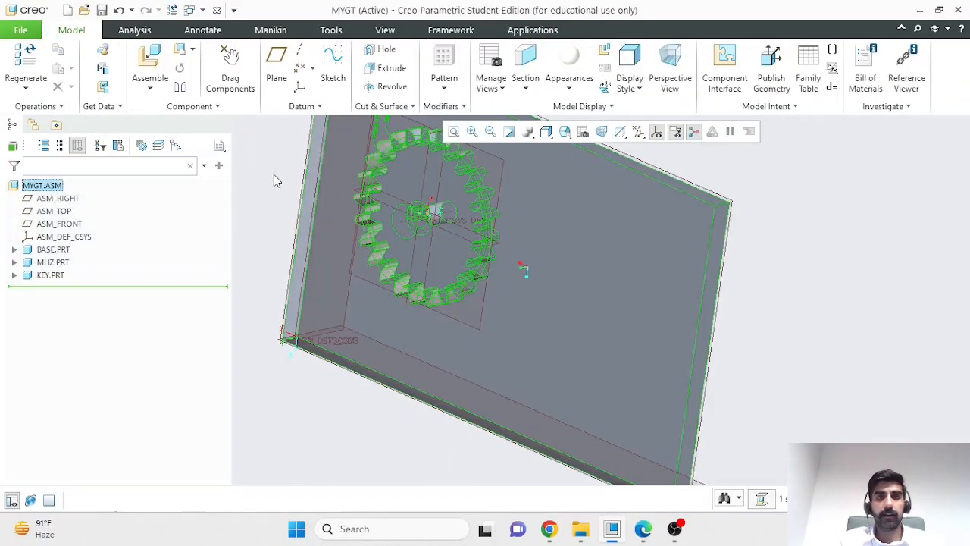
- Open KEY.PRT from the assembly in its own window
{"action": "middle_click_drag", "start_coordinate": [843, 240], "coordinate": [801, 232]}
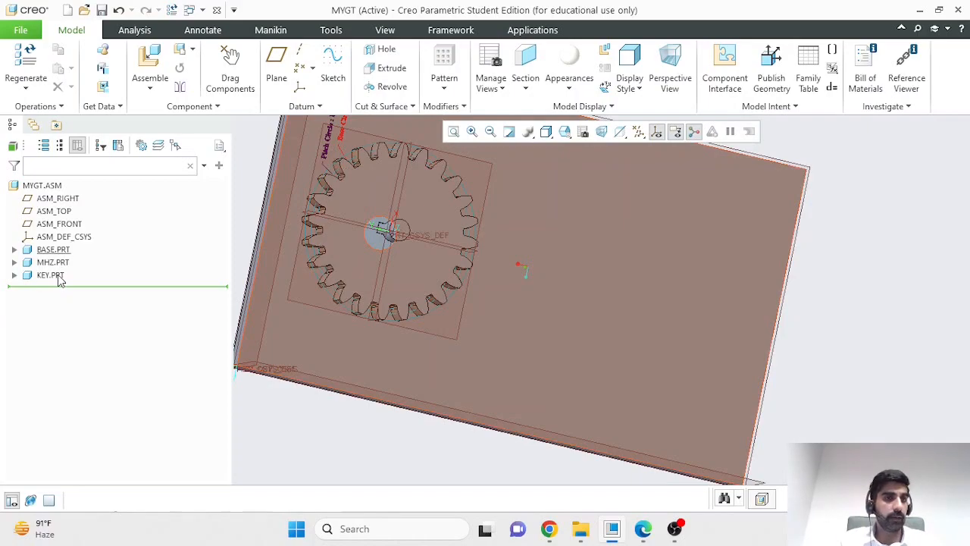
{"action": "left_click", "coordinate": [60, 275]}
{"action": "left_click", "coordinate": [84, 208]}
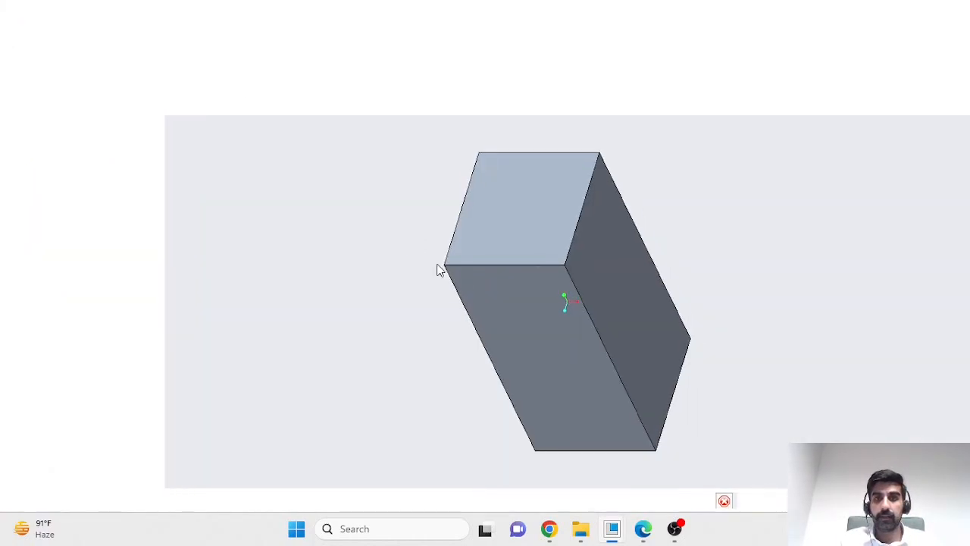
- Chamfer the key's four lengthwise edges using the D x D scheme with a distance of 0.15
{"action": "mouse_move", "coordinate": [689, 228]}
{"action": "middle_mouse_down"}
{"action": "mouse_move", "coordinate": [677, 258]}
{"action": "mouse_move", "coordinate": [643, 264]}
{"action": "middle_mouse_up"}
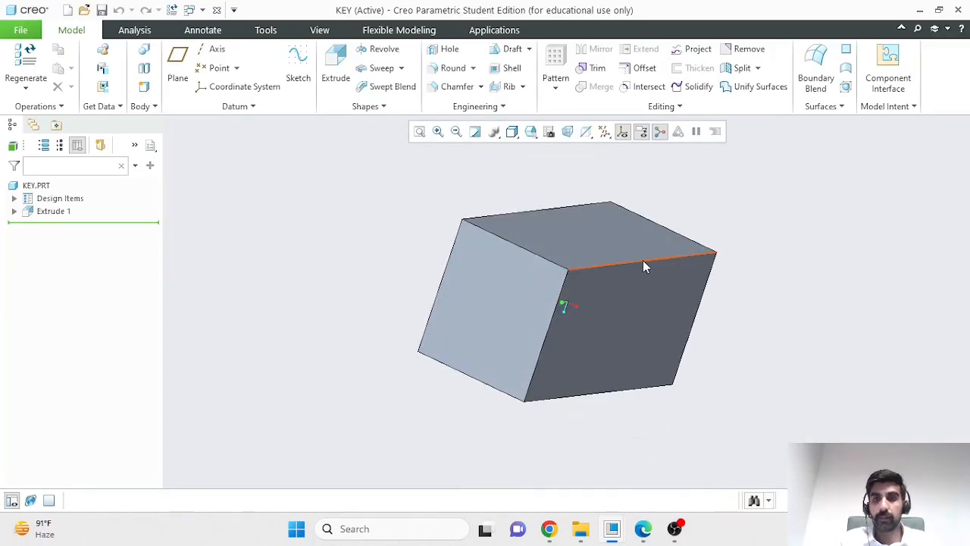
{"action": "left_click", "coordinate": [643, 260]}
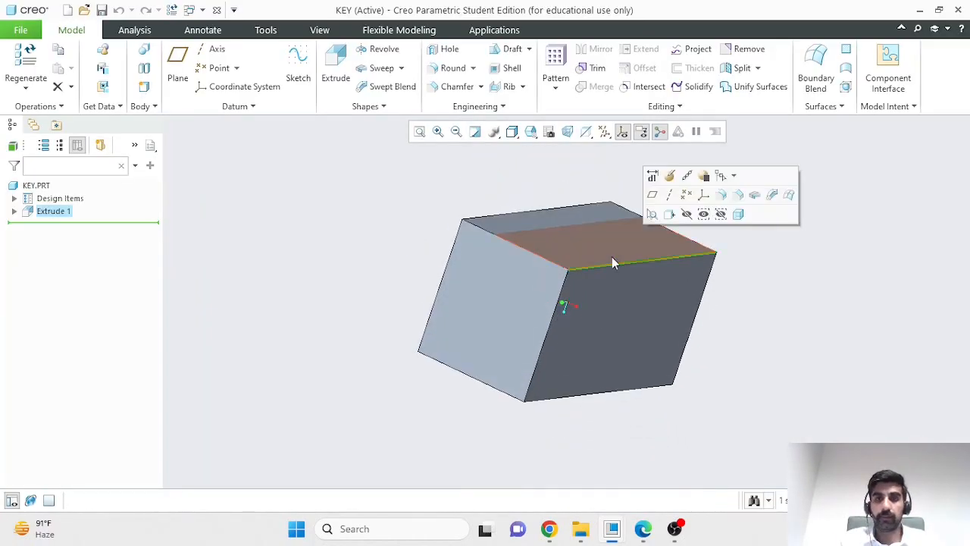
{"action": "left_click", "coordinate": [530, 210], "text": "ctrl"}
{"action": "left_click", "coordinate": [578, 399], "text": "ctrl"}
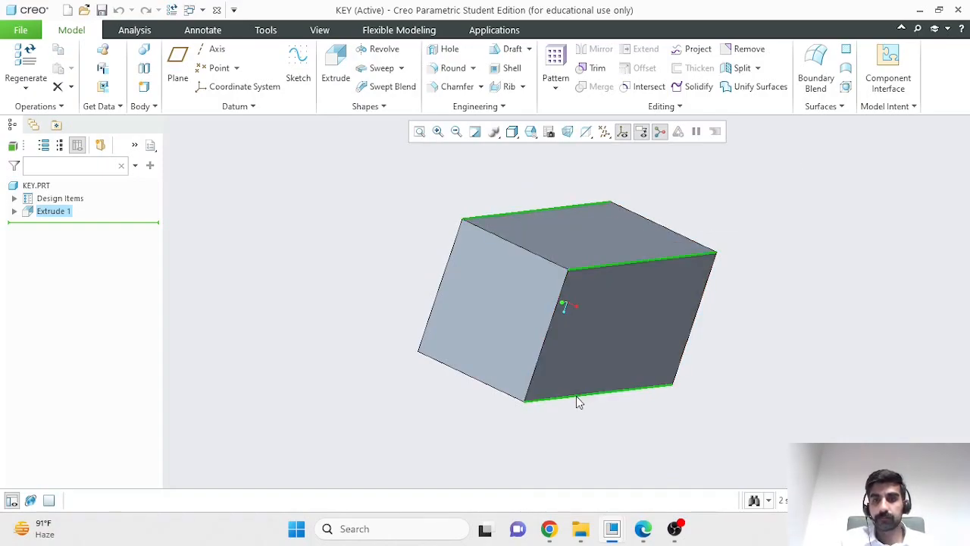
{"action": "left_click", "coordinate": [439, 88]}
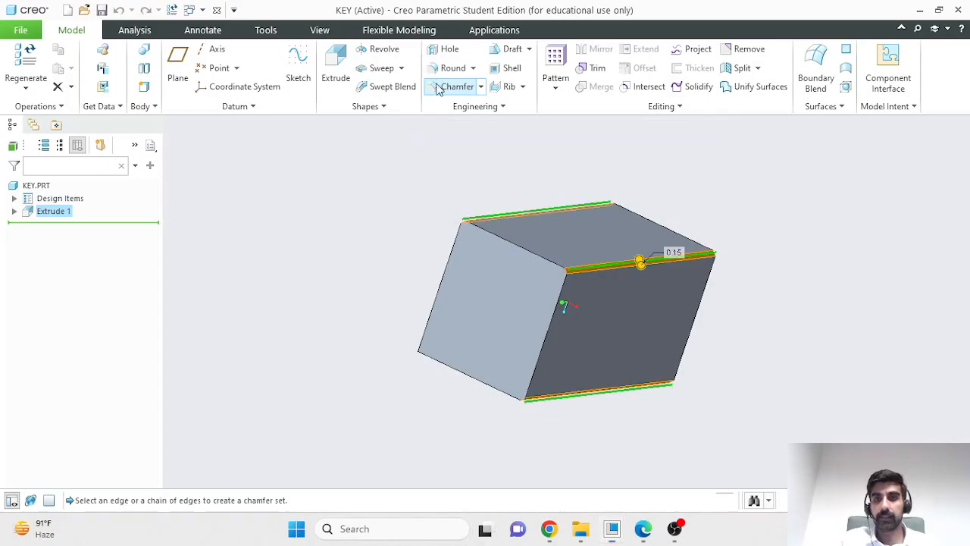
{"action": "middle_click_drag", "start_coordinate": [383, 288], "coordinate": [505, 336]}
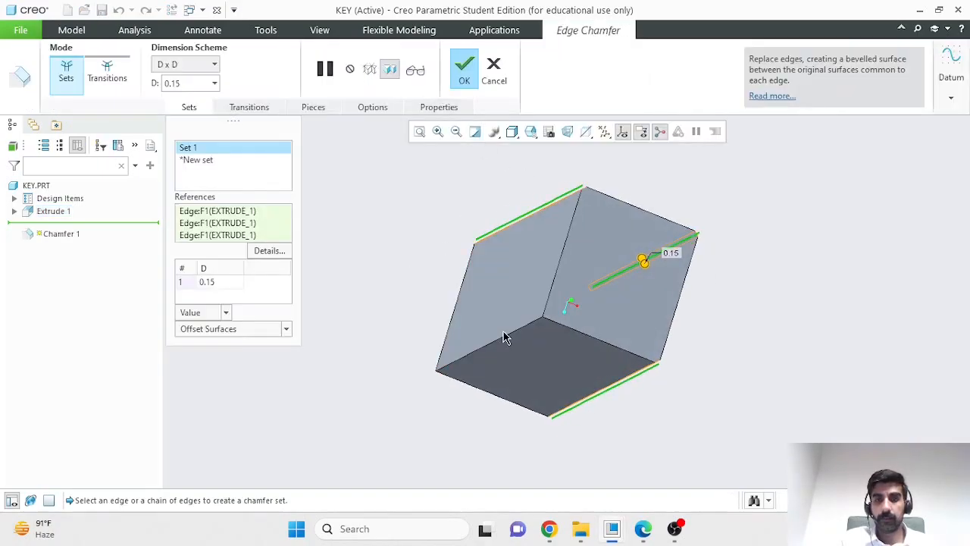
{"action": "left_click", "coordinate": [464, 69]}
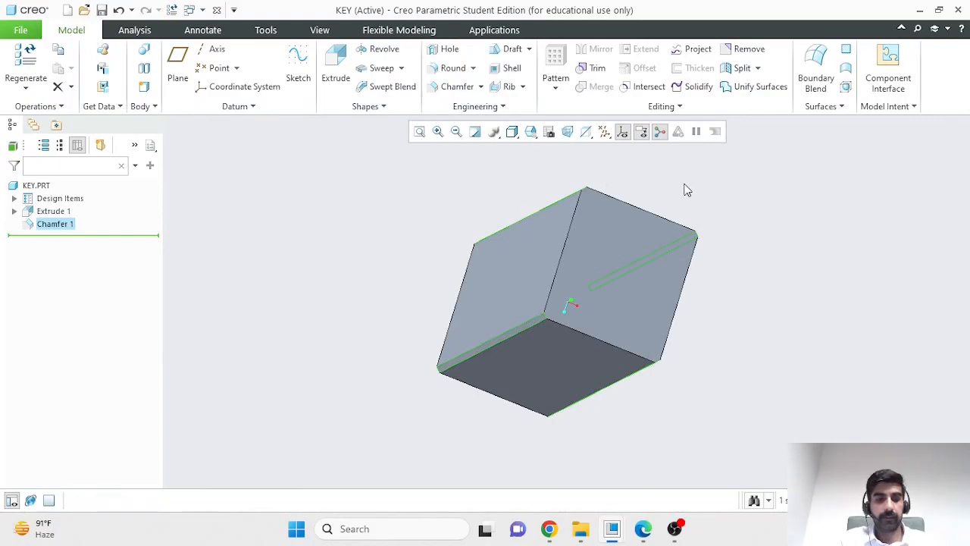
- Return from the key part to the MYGT assembly and bring the whole gear into view
{"action": "left_click", "coordinate": [915, 10]}
{"action": "scroll", "coordinate": [433, 225], "scroll_direction": "up", "scroll_amount": 5}
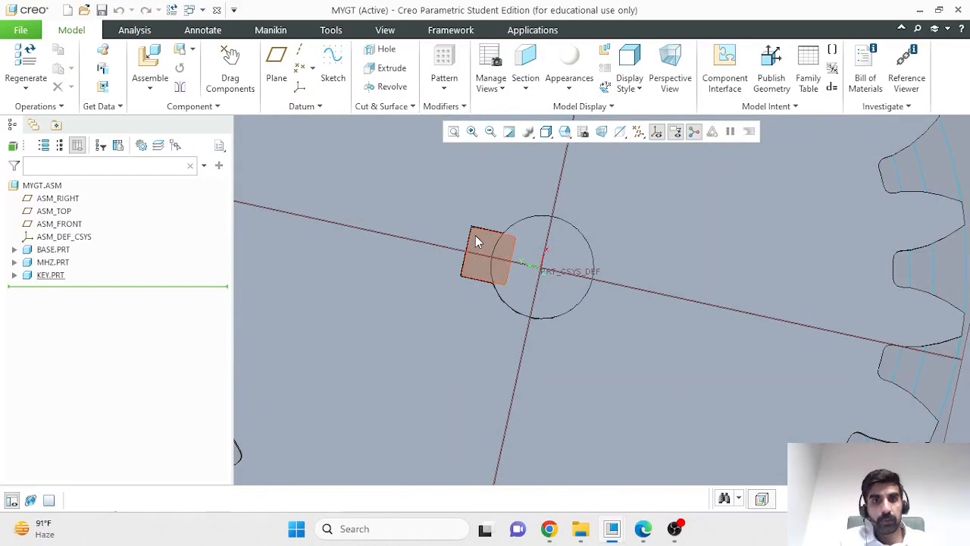
{"action": "scroll", "coordinate": [438, 284], "scroll_direction": "down", "scroll_amount": 5}
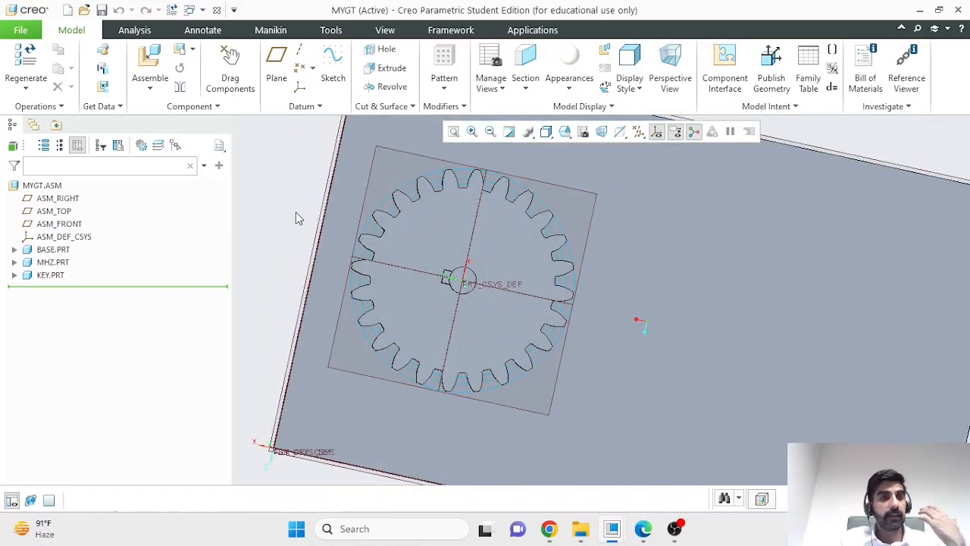
{"action": "middle_click_drag", "start_coordinate": [297, 218], "coordinate": [310, 220]}
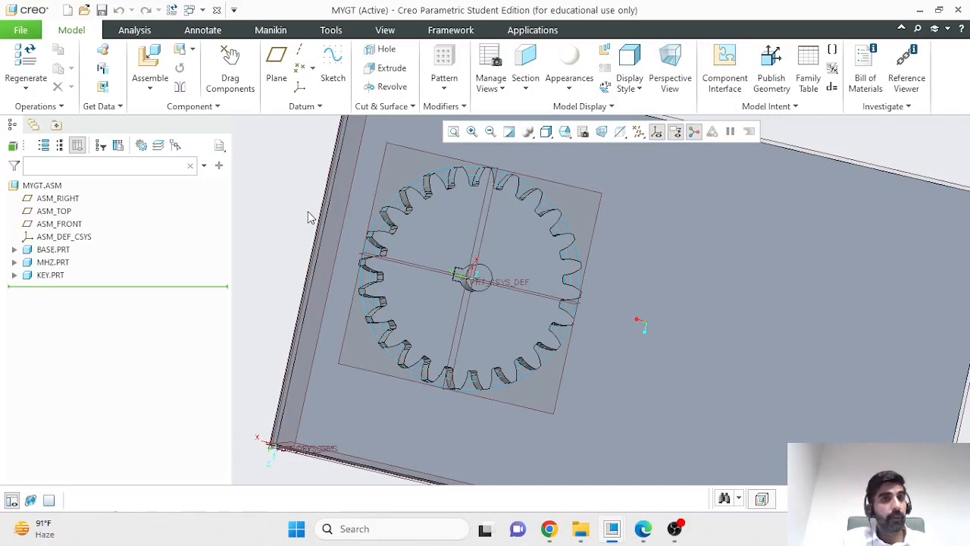
{"action": "left_click", "coordinate": [217, 108]}
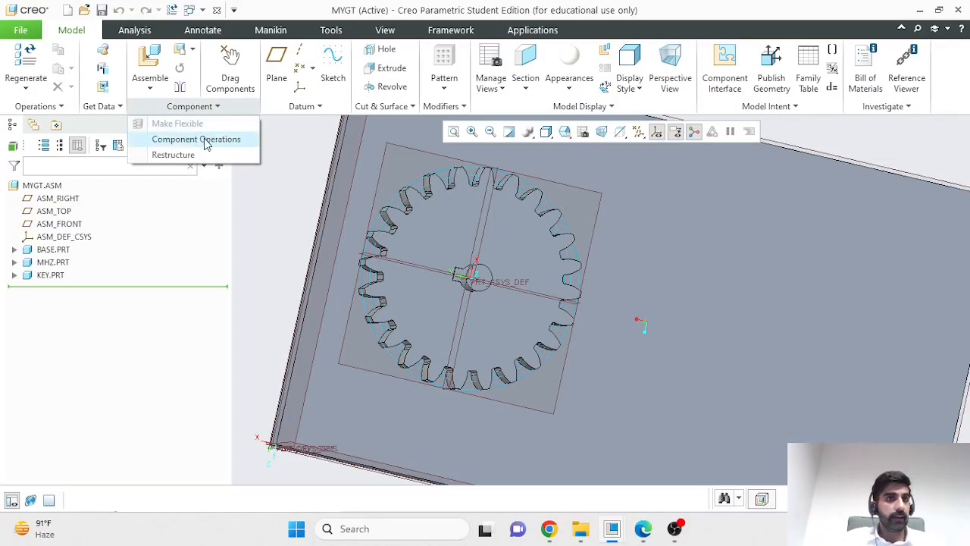
{"action": "left_click", "coordinate": [196, 139]}
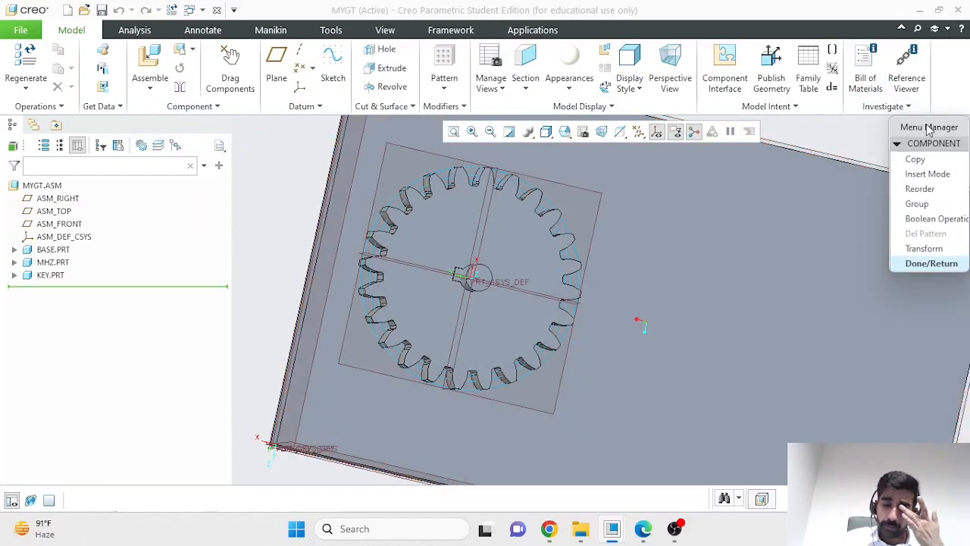
{"action": "left_click_drag", "start_coordinate": [929, 130], "coordinate": [910, 122]}
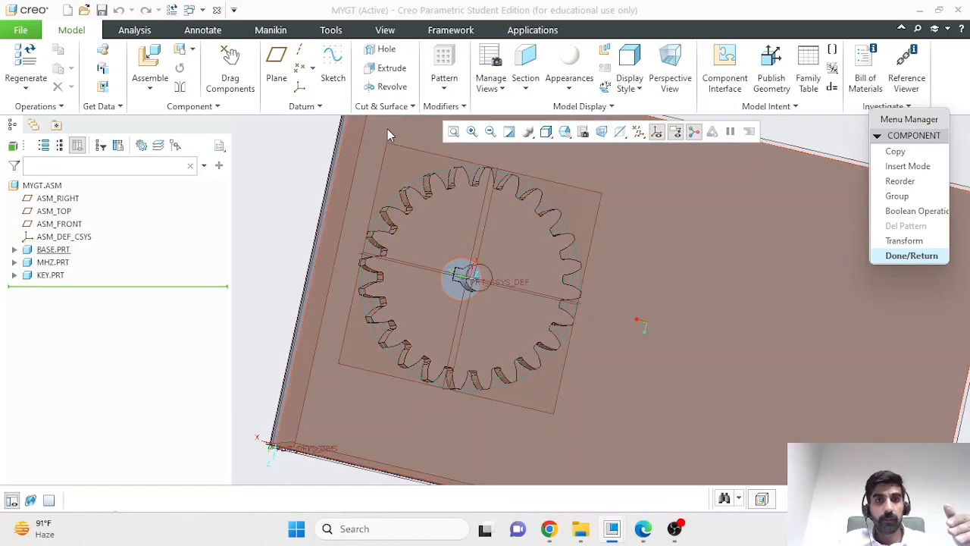
- Open BASE.PRT in its own window, examine the shaft where the key sits, and return to the assembly
{"action": "left_click", "coordinate": [402, 141]}
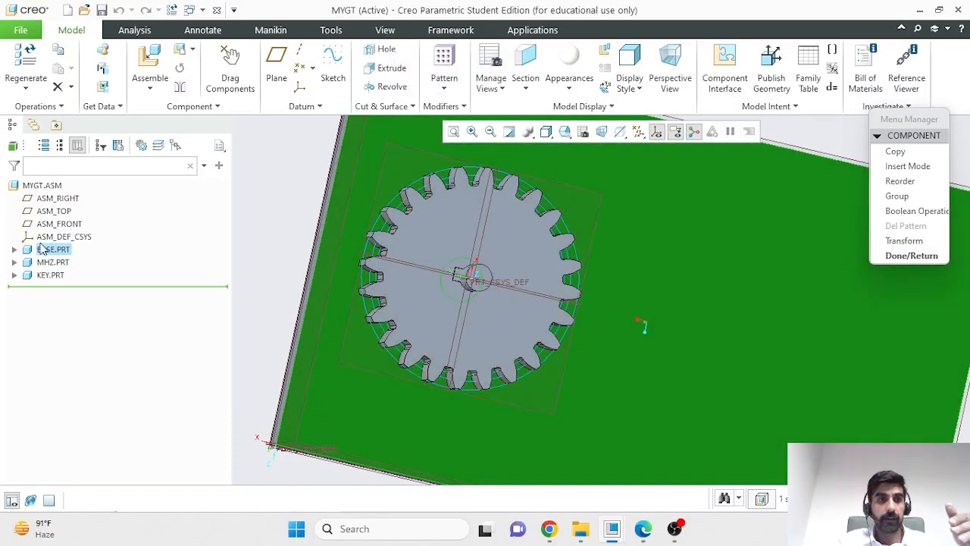
{"action": "left_click", "coordinate": [47, 250]}
{"action": "left_click", "coordinate": [68, 189]}
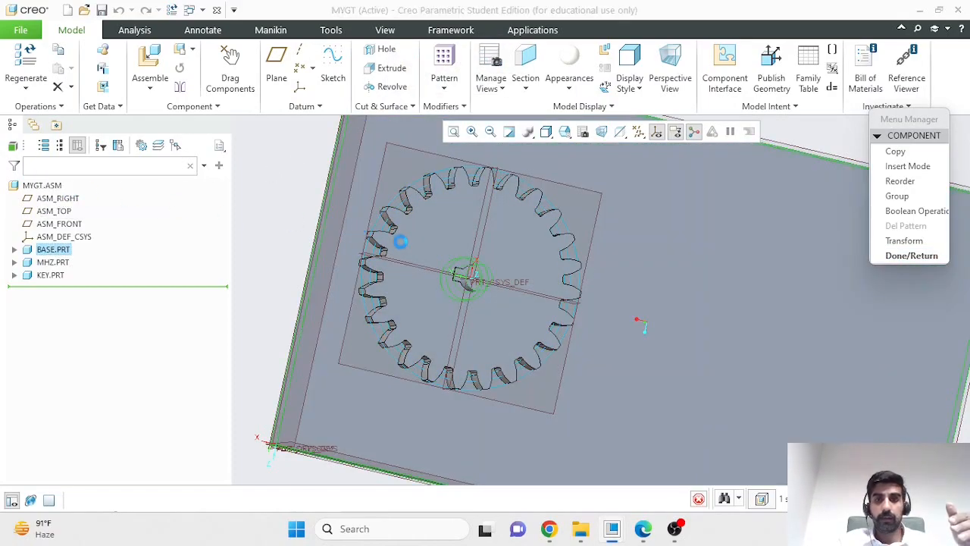
{"action": "scroll", "coordinate": [510, 250], "scroll_direction": "up", "scroll_amount": 5}
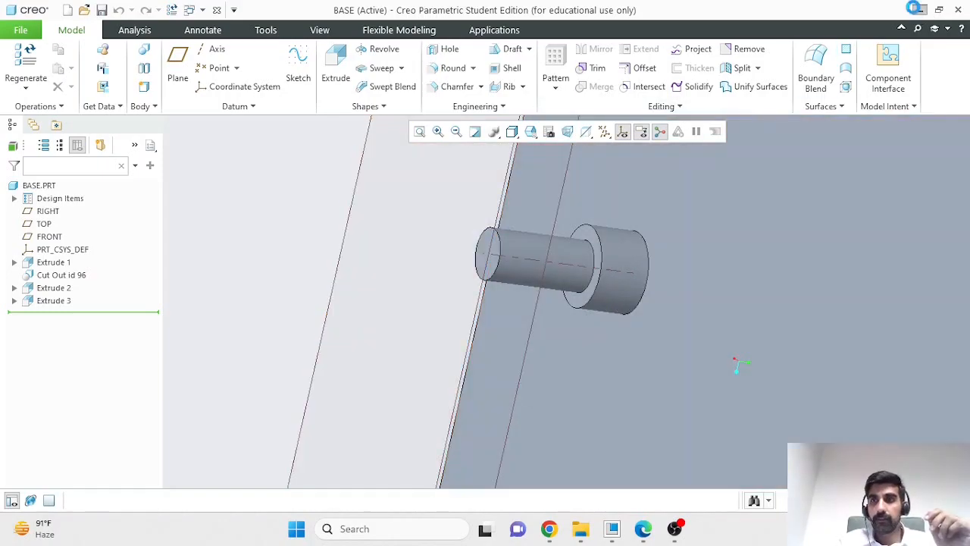
{"action": "left_click", "coordinate": [920, 11]}
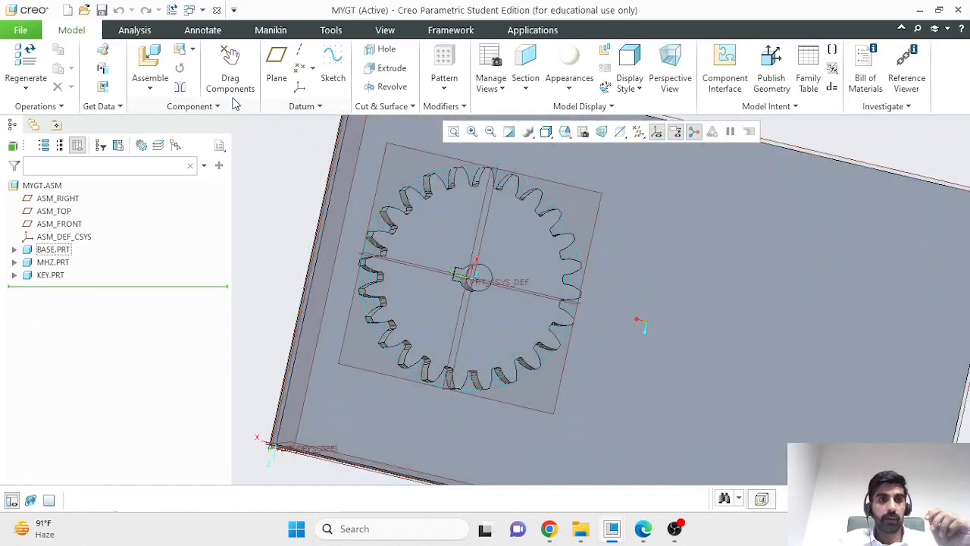
- Start a component Boolean operation with BASE.PRT as the modified model and KEY.PRT as the modifying component
{"action": "left_click", "coordinate": [218, 106]}
{"action": "left_click", "coordinate": [205, 139]}
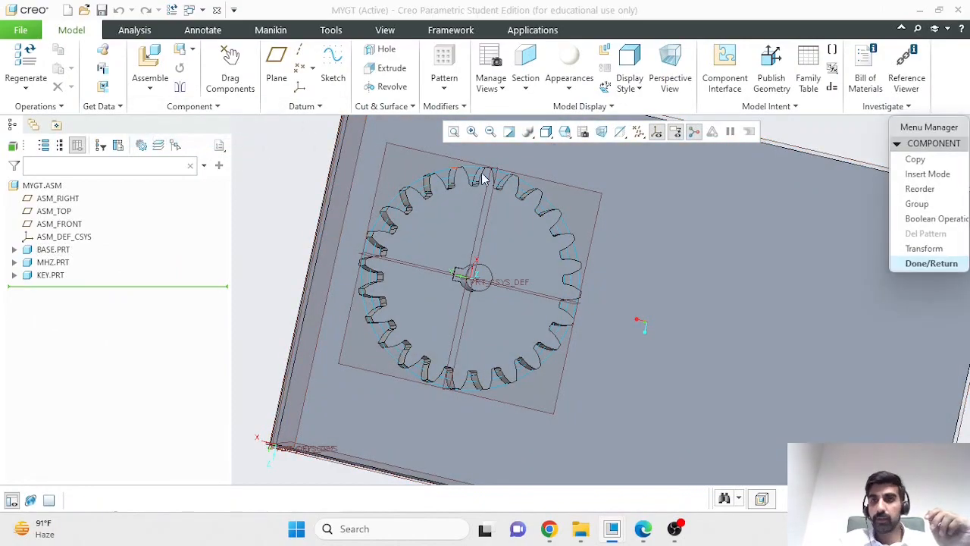
{"action": "left_click", "coordinate": [920, 218]}
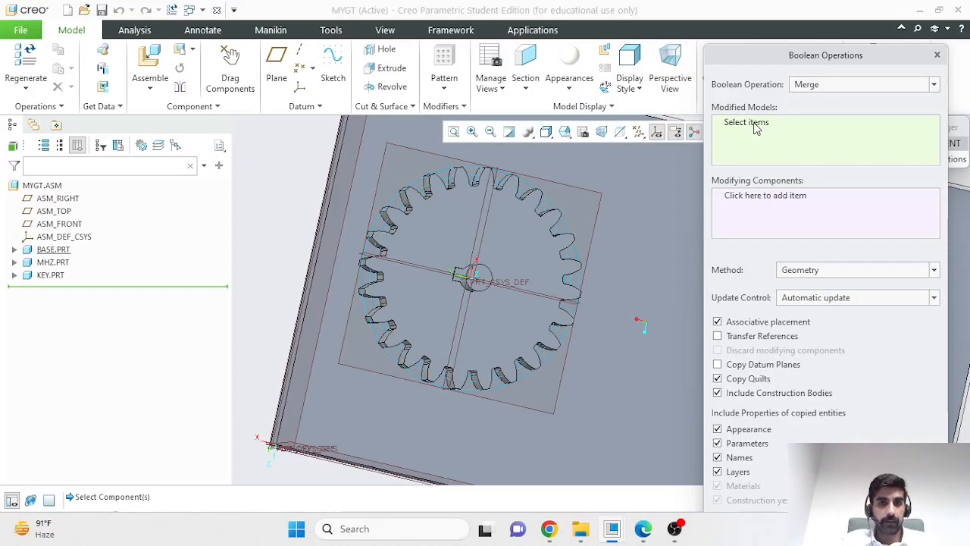
{"action": "left_click", "coordinate": [53, 250]}
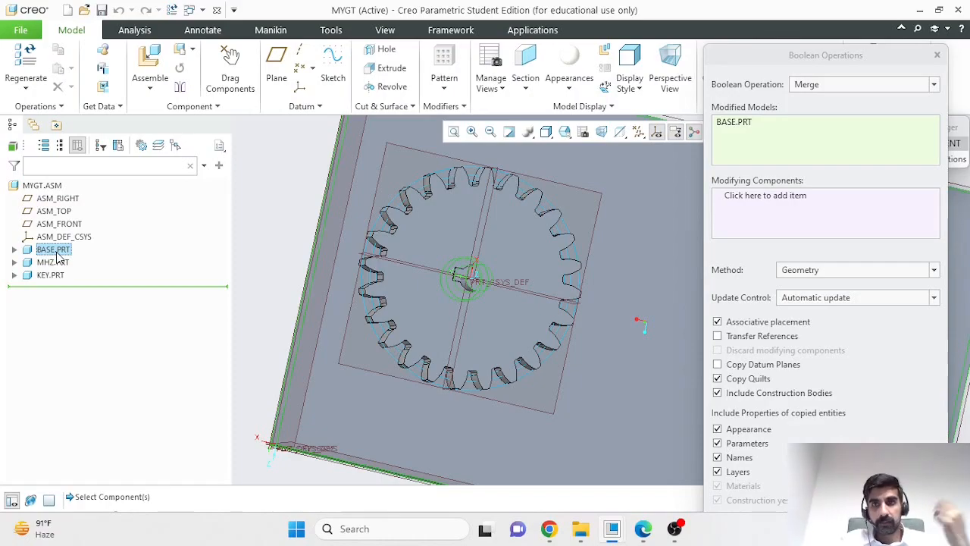
{"action": "left_click", "coordinate": [781, 201]}
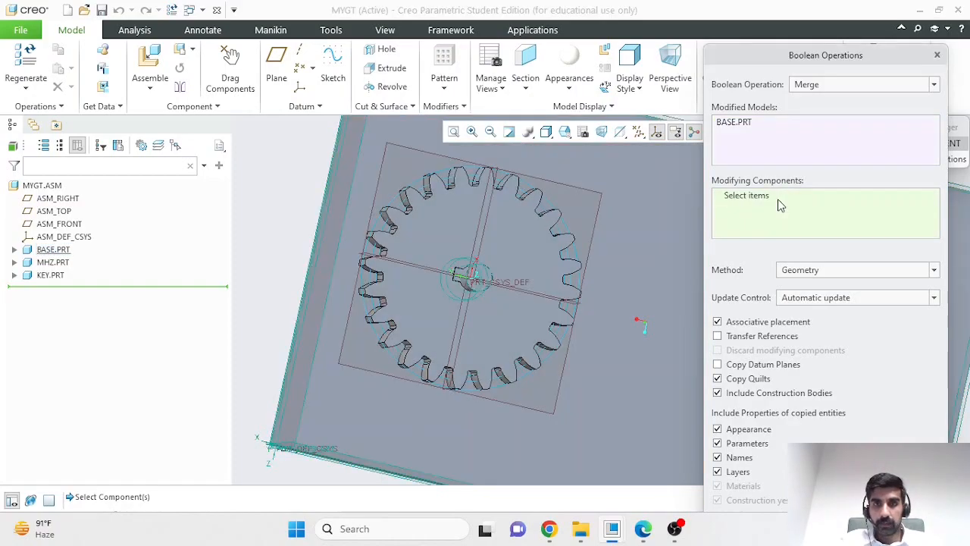
{"action": "left_click", "coordinate": [53, 276]}
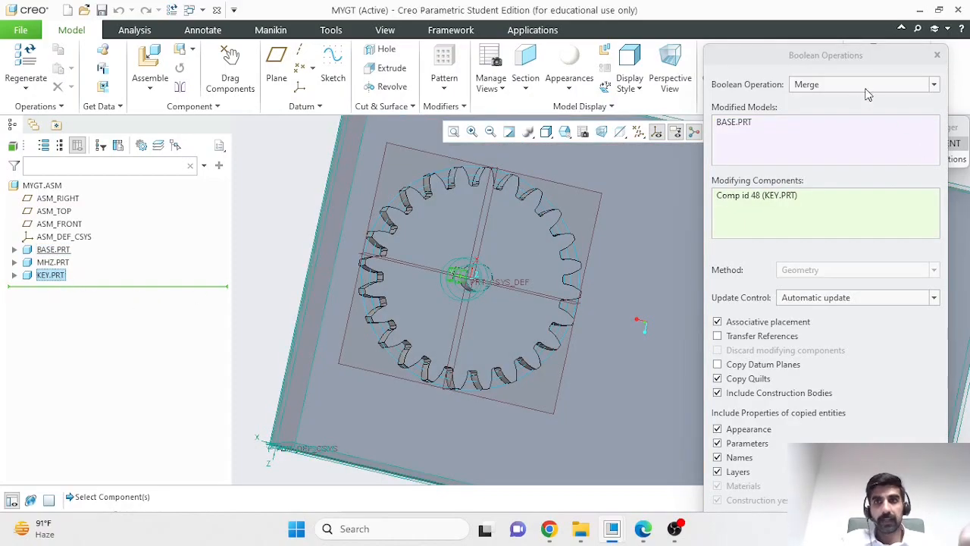
- Change the Boolean operation to Cut and apply it to subtract the key from the base
{"action": "left_click", "coordinate": [867, 89]}
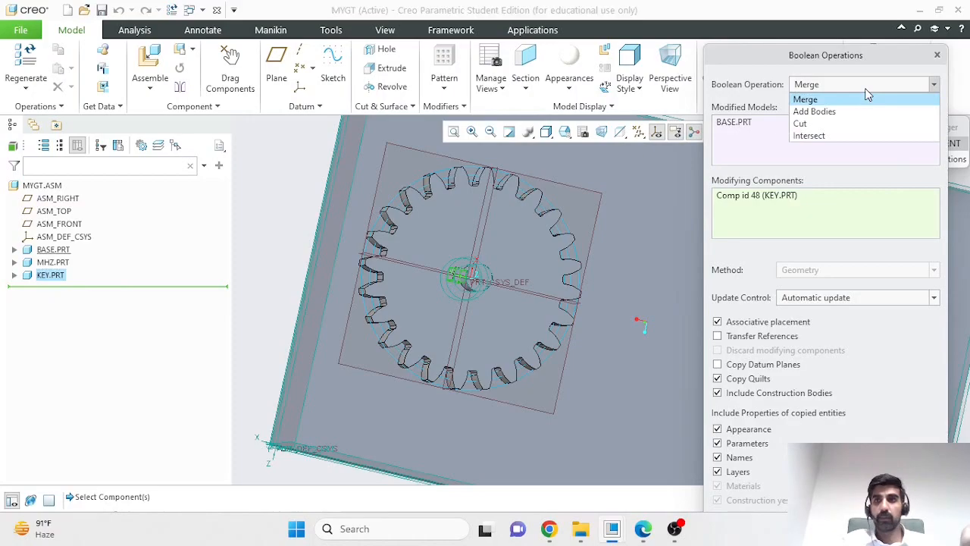
{"action": "left_click", "coordinate": [801, 124]}
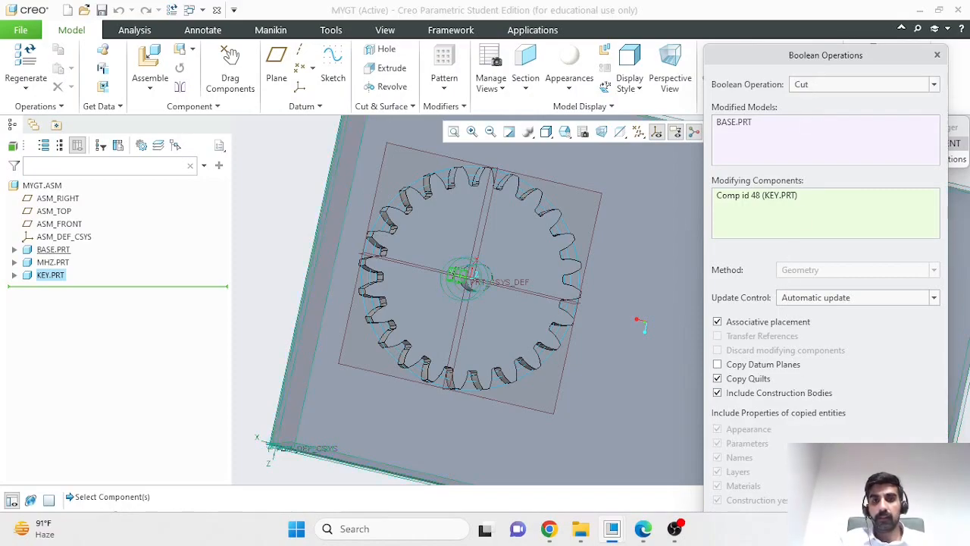
{"action": "left_click_drag", "start_coordinate": [772, 60], "coordinate": [774, 17]}
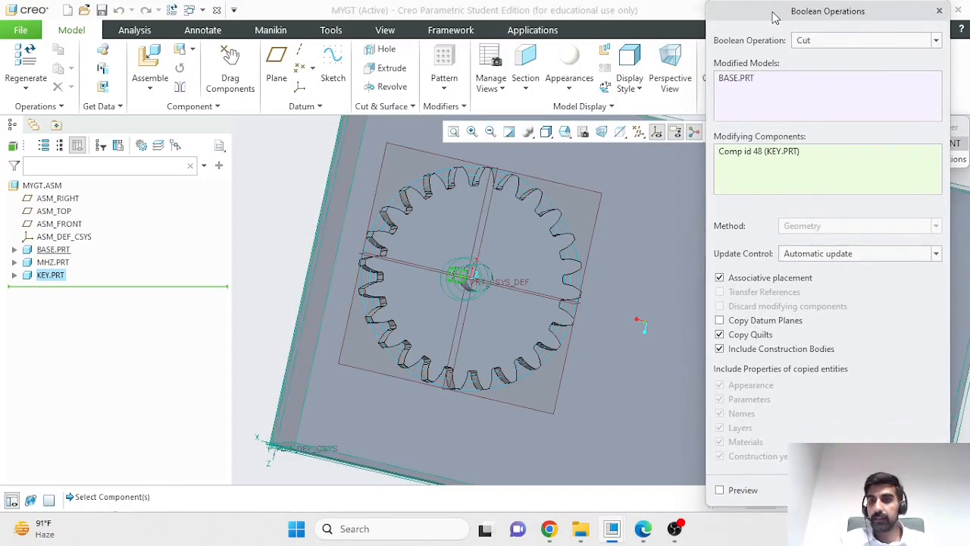
{"action": "left_click", "coordinate": [854, 491]}
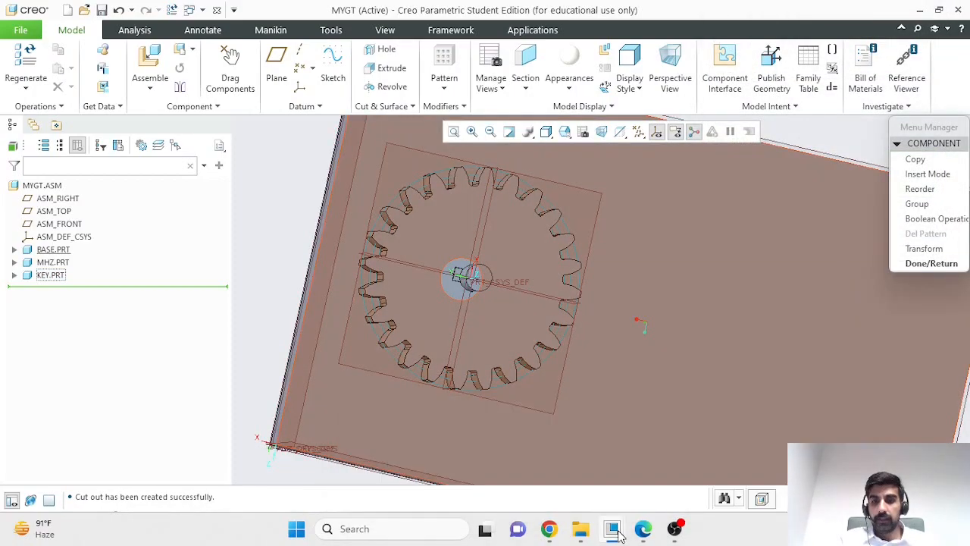
- Switch to the BASE part window and examine the shaft from several angles for the key cut-out
{"action": "mouse_move", "coordinate": [620, 535]}
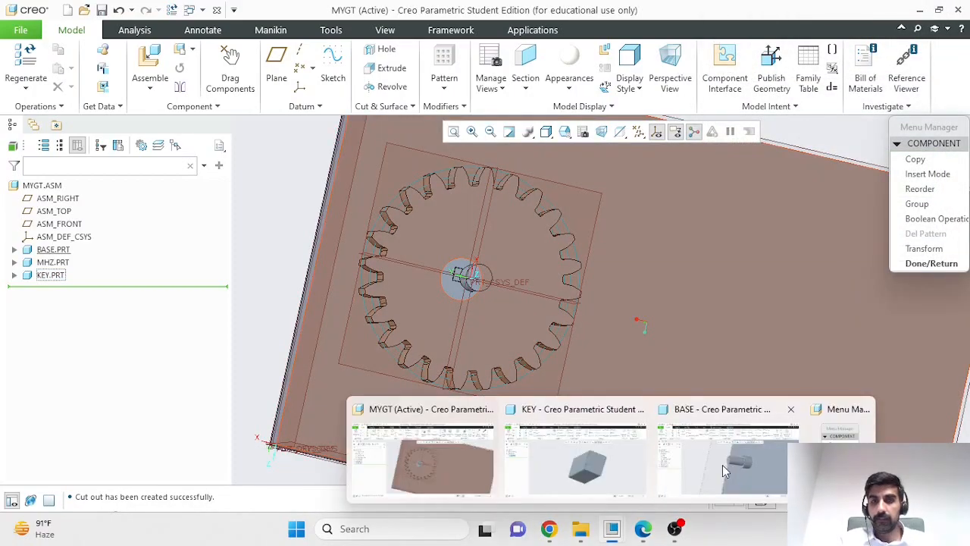
{"action": "left_click", "coordinate": [723, 463]}
{"action": "middle_click_drag", "start_coordinate": [663, 280], "coordinate": [642, 218]}
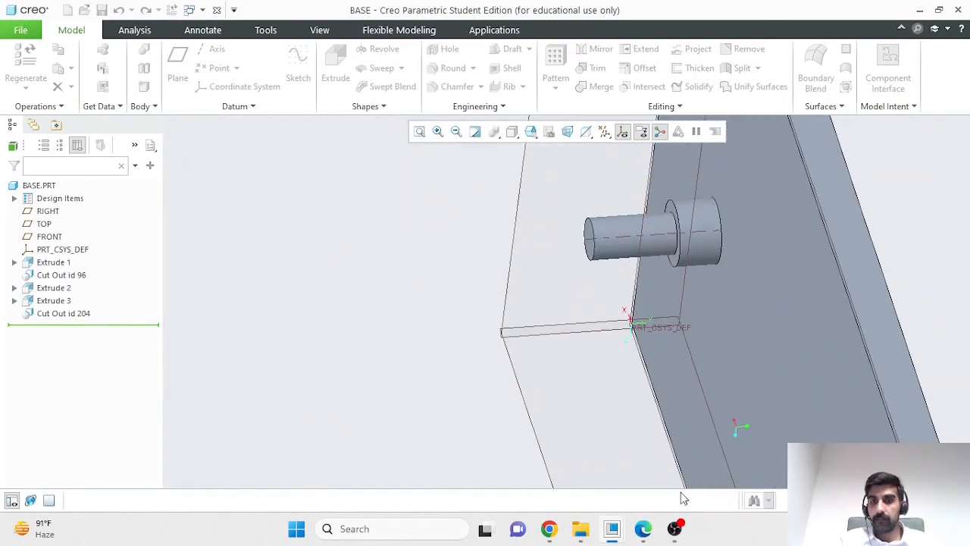
{"action": "mouse_move", "coordinate": [612, 529]}
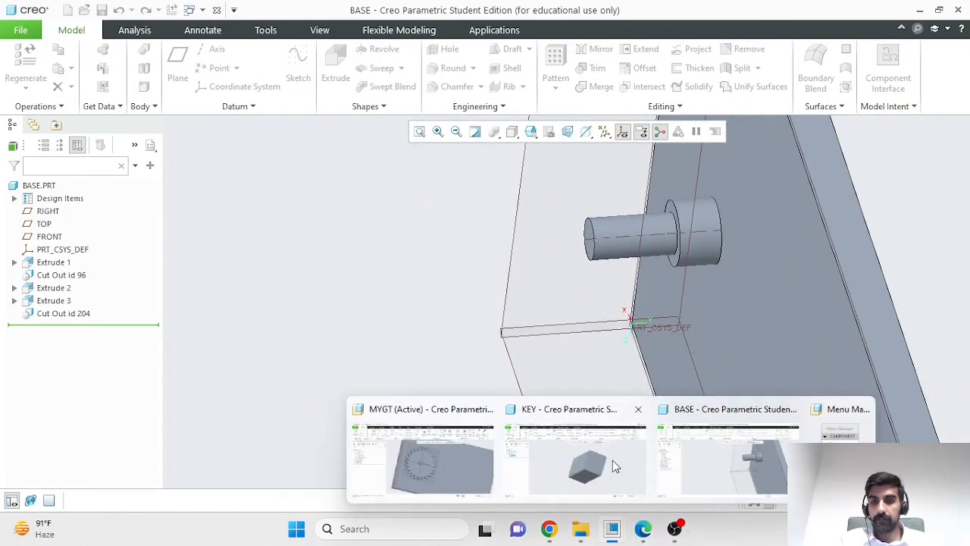
{"action": "middle_click_drag", "start_coordinate": [559, 349], "coordinate": [594, 323]}
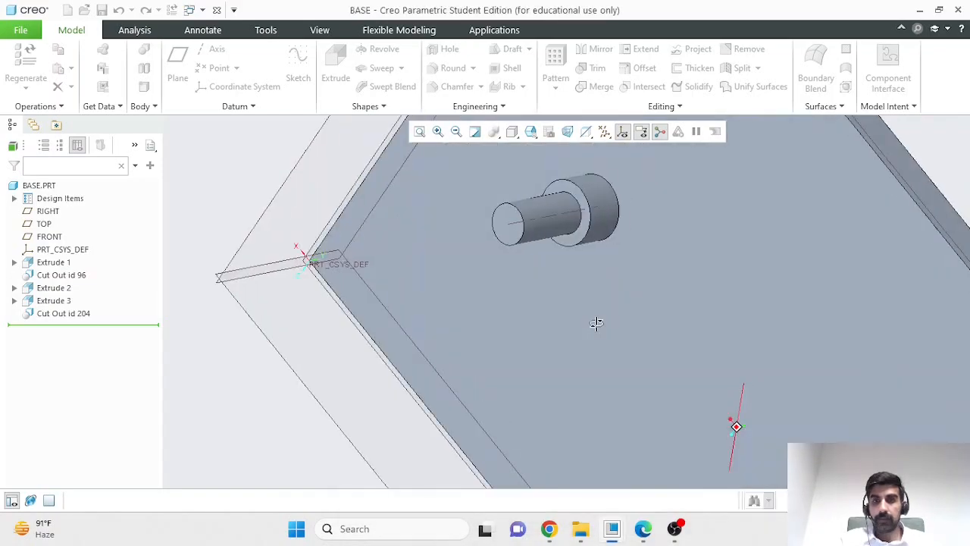
{"action": "scroll", "coordinate": [598, 322], "scroll_direction": "up", "scroll_amount": 6}
{"action": "scroll", "coordinate": [696, 318], "scroll_direction": "down", "scroll_amount": 2}
{"action": "middle_click_drag", "start_coordinate": [703, 317], "coordinate": [508, 361]}
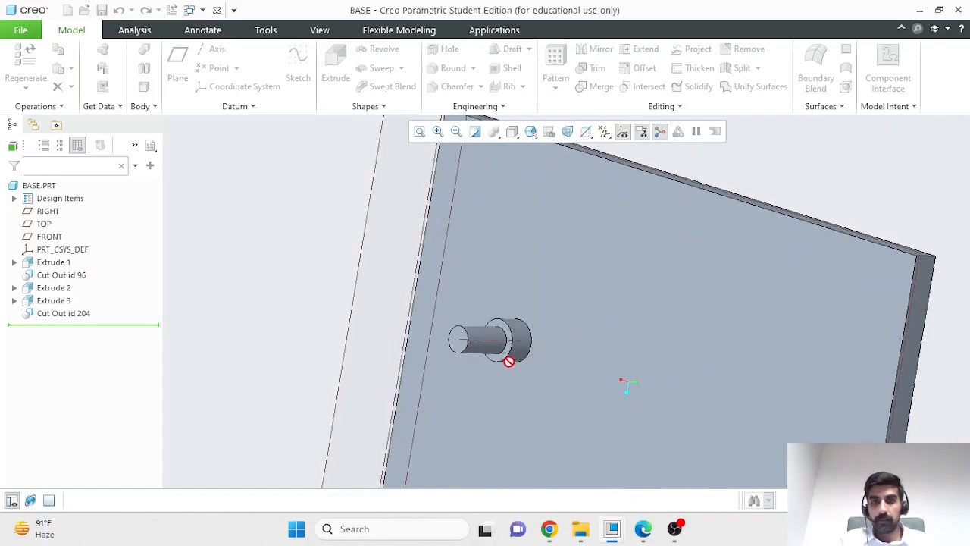
{"action": "left_click", "coordinate": [39, 186]}
{"action": "middle_click", "coordinate": [483, 349]}
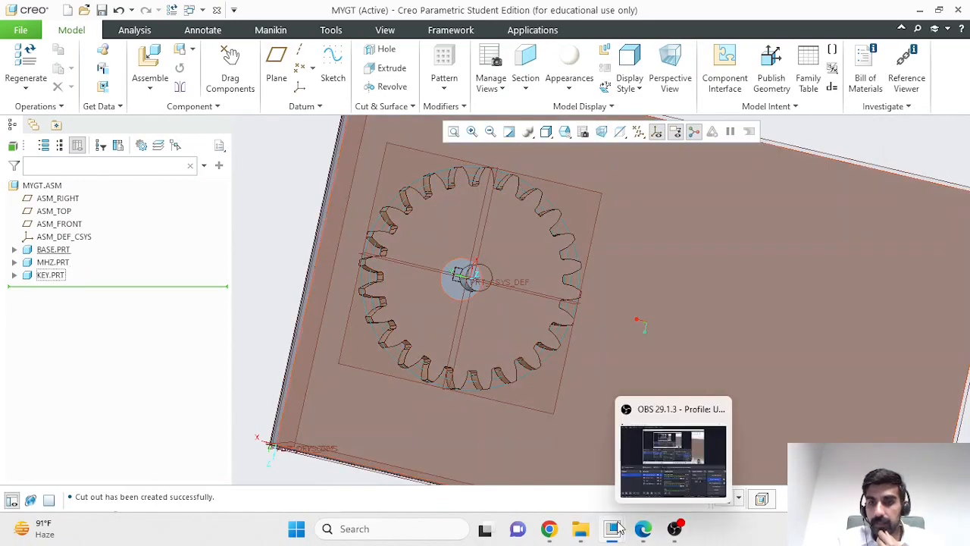
- Examine the gear's bore and the key's fit against the shaft in the MYGT assembly
{"action": "scroll", "coordinate": [478, 321], "scroll_direction": "up", "scroll_amount": 3}
{"action": "scroll", "coordinate": [474, 330], "scroll_direction": "down", "scroll_amount": 5}
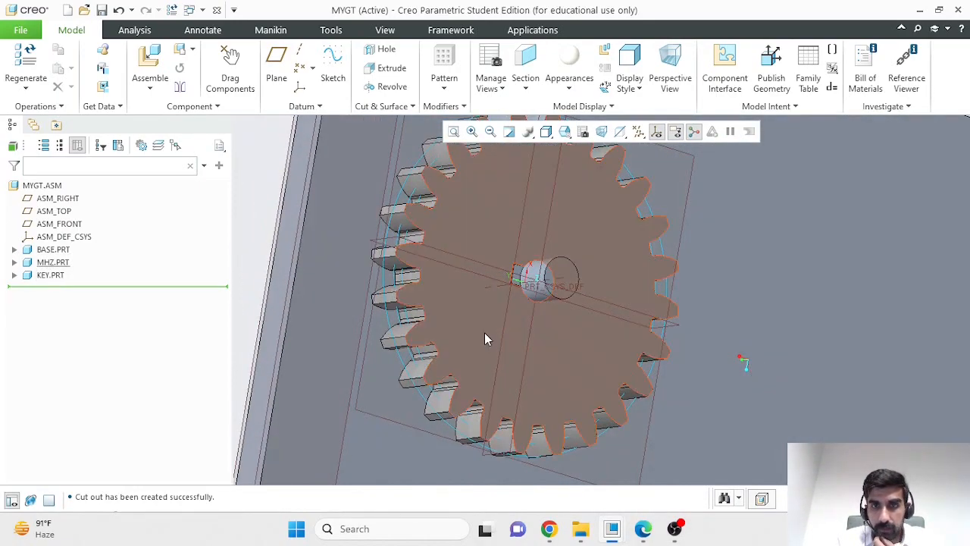
{"action": "scroll", "coordinate": [485, 333], "scroll_direction": "down", "scroll_amount": 5}
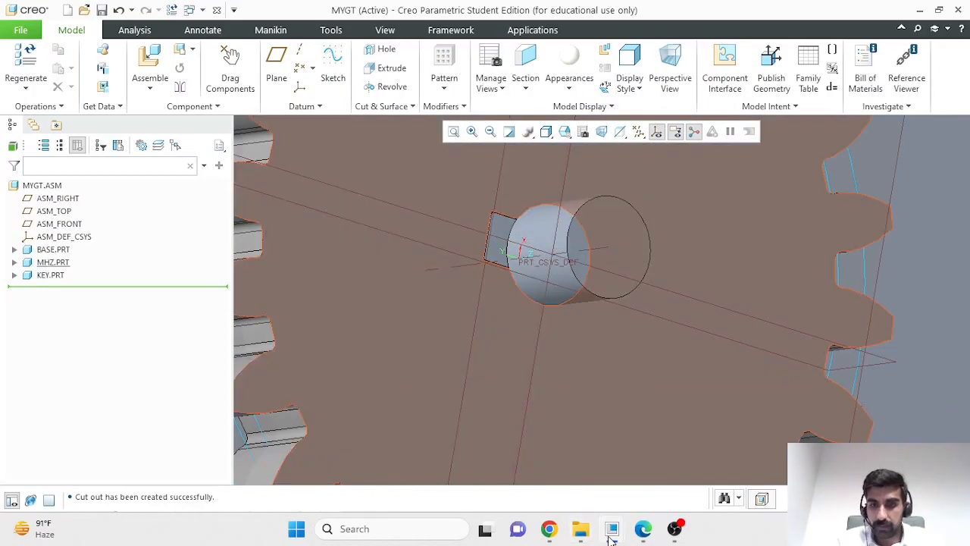
- Go back to the BASE part window and inspect the key slot on the shaft up close
{"action": "mouse_move", "coordinate": [612, 528]}
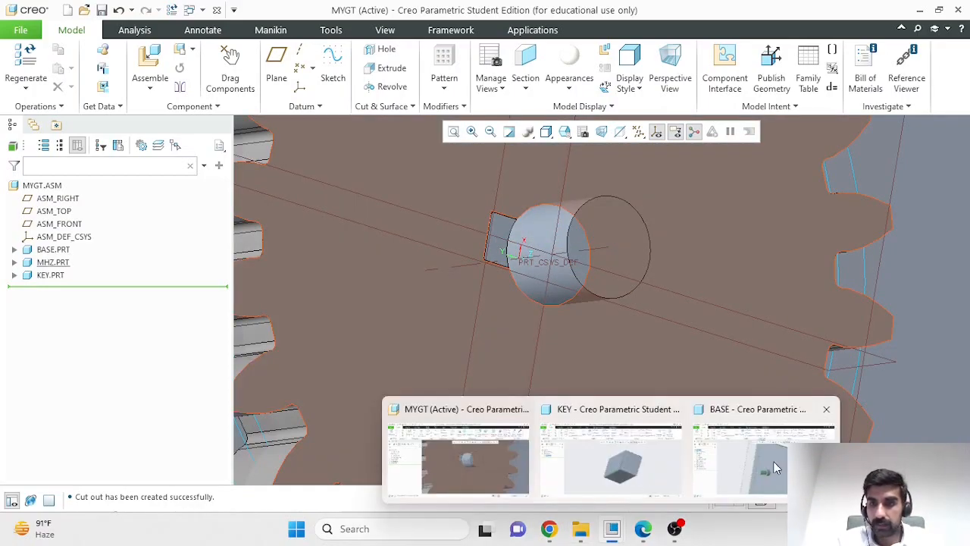
{"action": "left_click", "coordinate": [758, 455]}
{"action": "middle_click_drag", "start_coordinate": [587, 386], "coordinate": [660, 343]}
{"action": "scroll", "coordinate": [475, 327], "scroll_direction": "down", "scroll_amount": 4}
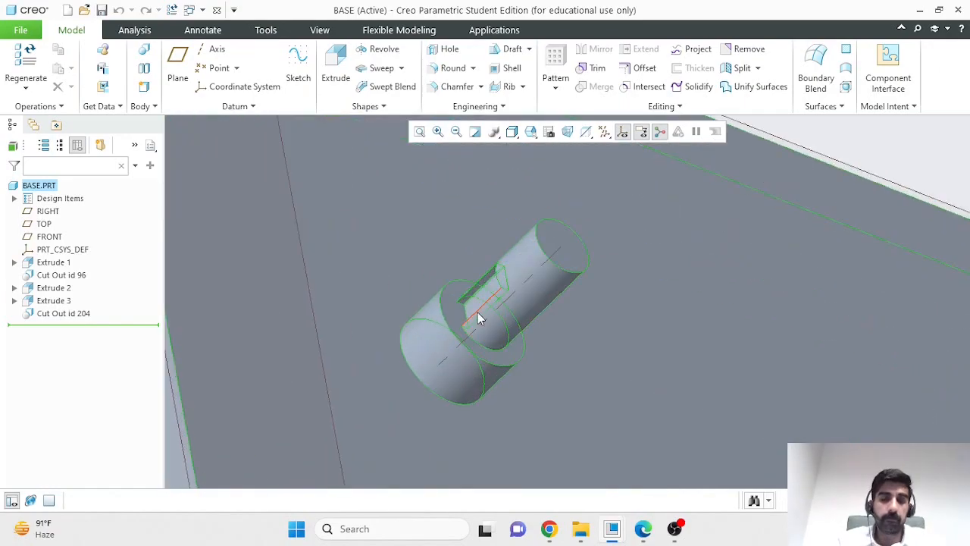
- Inspect the key cut-out surfaces on the base shaft from another angle and return to the MYGT assembly window
{"action": "scroll", "coordinate": [485, 304], "scroll_direction": "up", "scroll_amount": 5}
{"action": "mouse_move", "coordinate": [587, 374]}
{"action": "middle_mouse_down"}
{"action": "mouse_move", "coordinate": [552, 394]}
{"action": "mouse_move", "coordinate": [563, 400]}
{"action": "middle_mouse_up"}
{"action": "scroll", "coordinate": [499, 355], "scroll_direction": "down", "scroll_amount": 4}
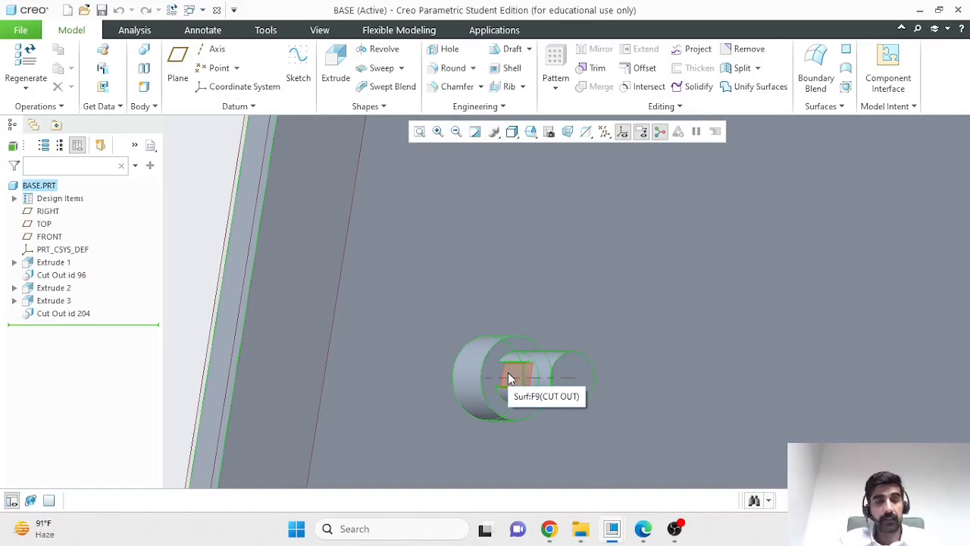
{"action": "left_click", "coordinate": [507, 377]}
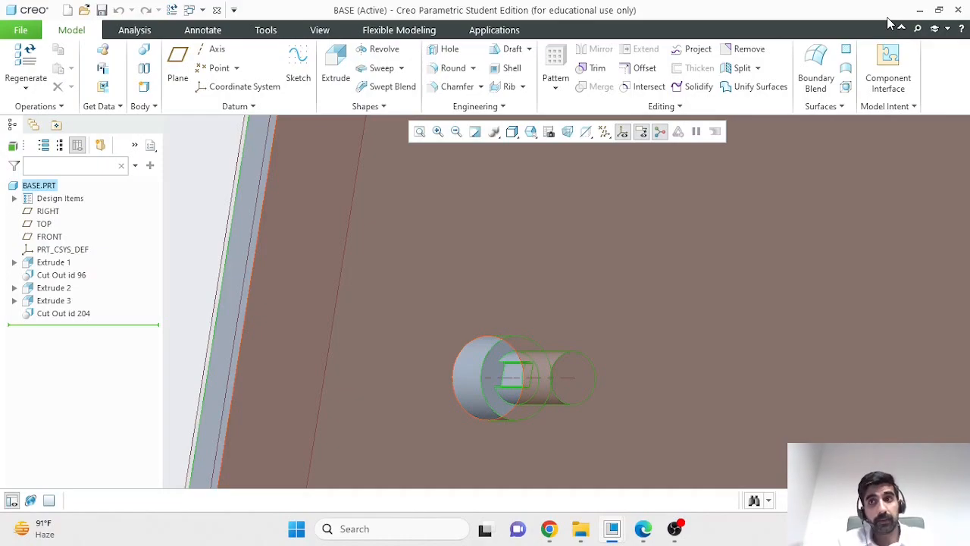
{"action": "left_click", "coordinate": [919, 10]}
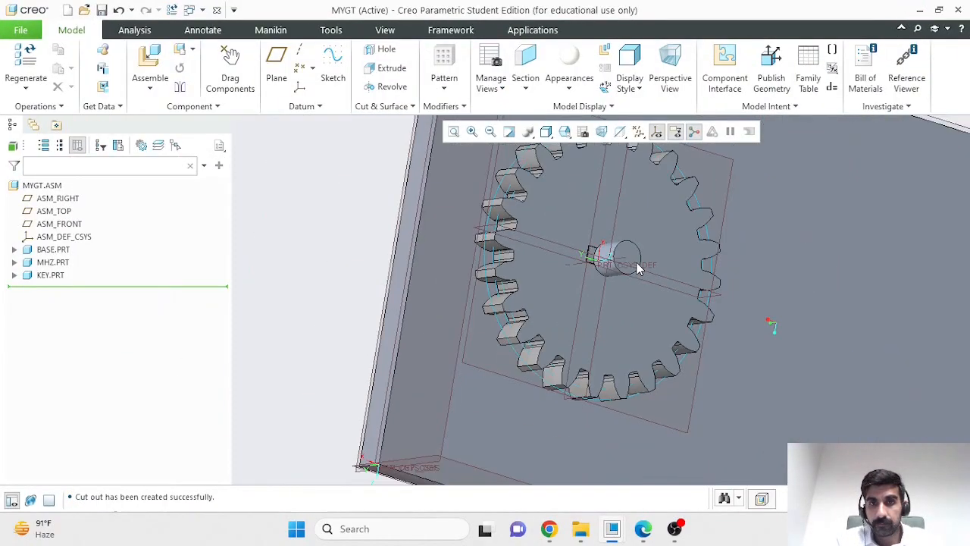
- Hide the BASE part to examine the key in the gear's bore, and show the part again
{"action": "scroll", "coordinate": [629, 268], "scroll_direction": "up", "scroll_amount": 5}
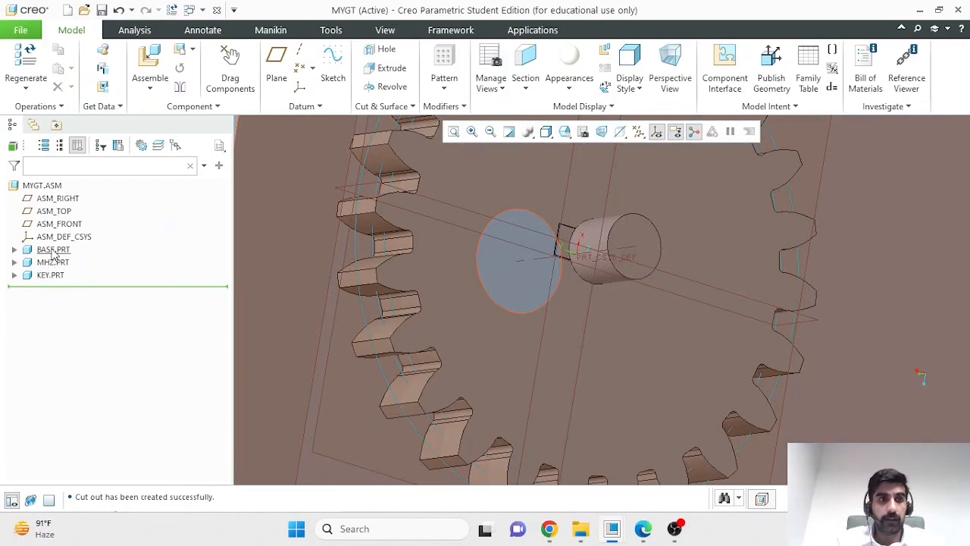
{"action": "left_click", "coordinate": [53, 251]}
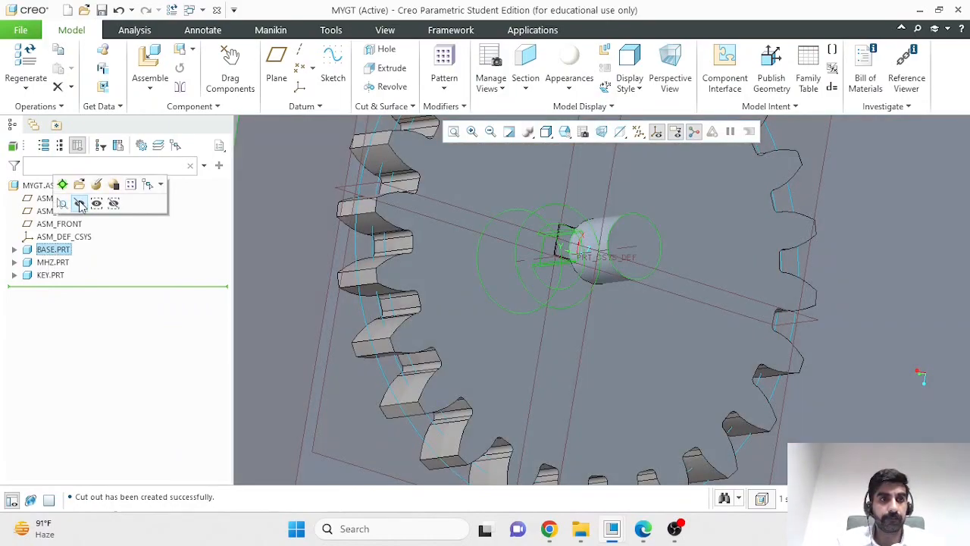
{"action": "left_click", "coordinate": [80, 204]}
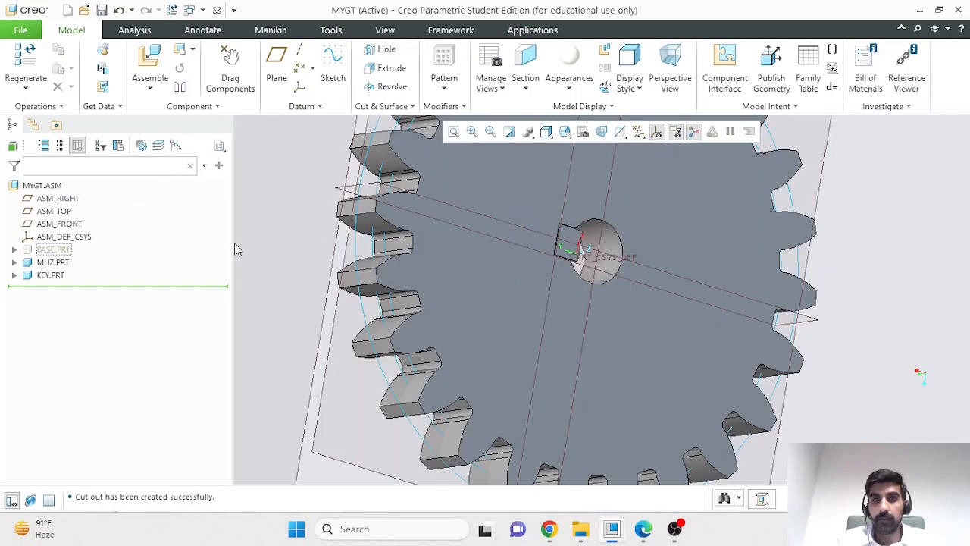
{"action": "left_click", "coordinate": [53, 253]}
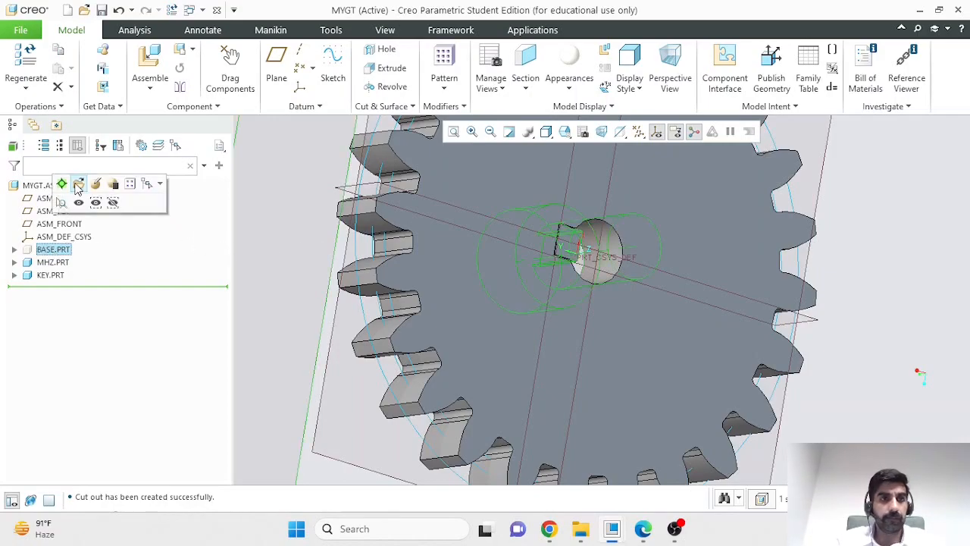
{"action": "left_click", "coordinate": [78, 187]}
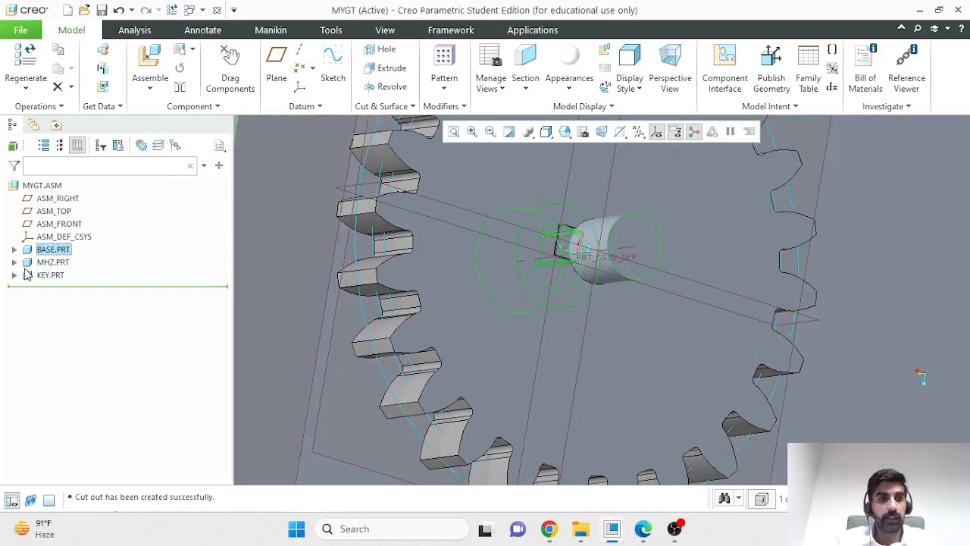
- Hide the KEY and MHZ parts in the assembly to expose the keyway cut in the base shaft
{"action": "left_click", "coordinate": [48, 276]}
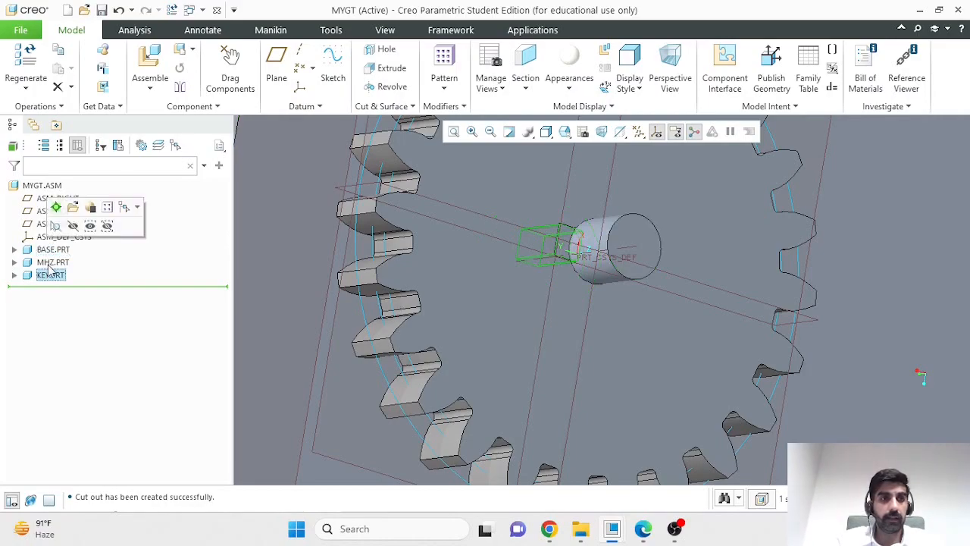
{"action": "left_click", "coordinate": [77, 225]}
{"action": "middle_click_drag", "start_coordinate": [566, 251], "coordinate": [585, 255]}
{"action": "scroll", "coordinate": [607, 259], "scroll_direction": "up", "scroll_amount": 1}
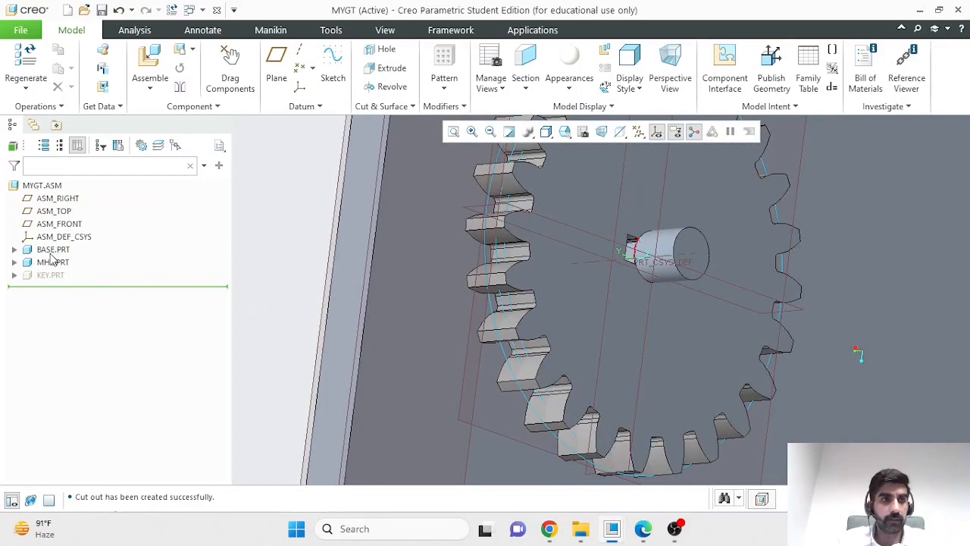
{"action": "left_click", "coordinate": [53, 262]}
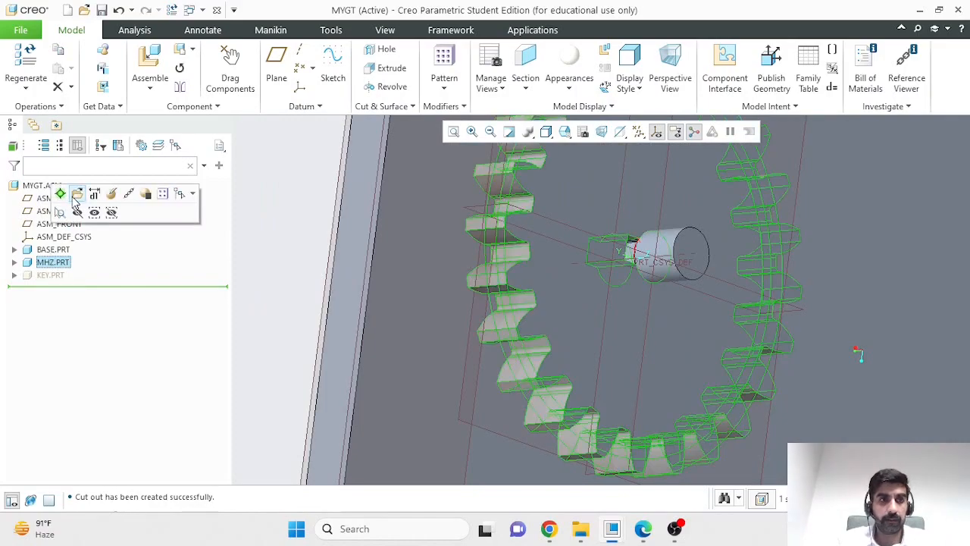
{"action": "left_click", "coordinate": [77, 212]}
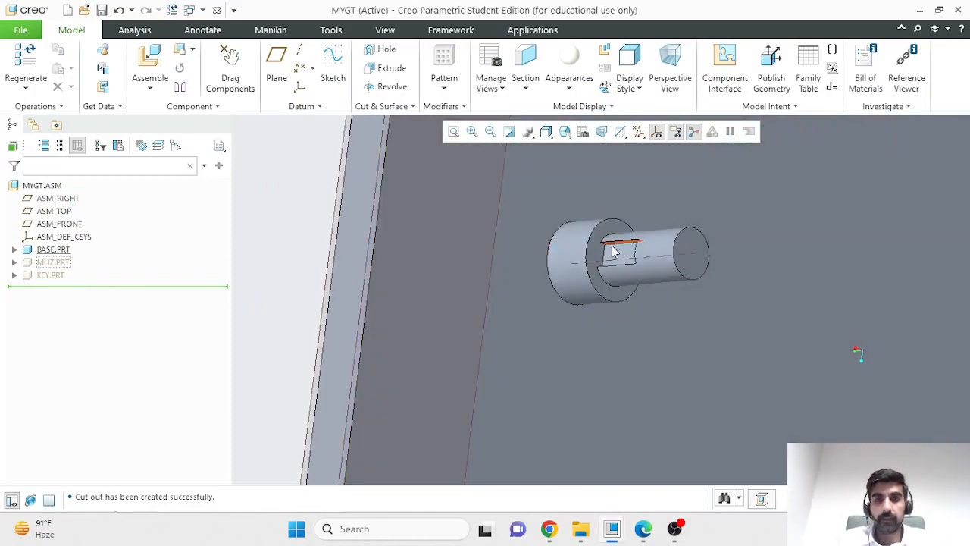
- Show the hidden KEY and MHZ parts again in the assembly
{"action": "left_click", "coordinate": [50, 276]}
{"action": "left_click", "coordinate": [72, 227]}
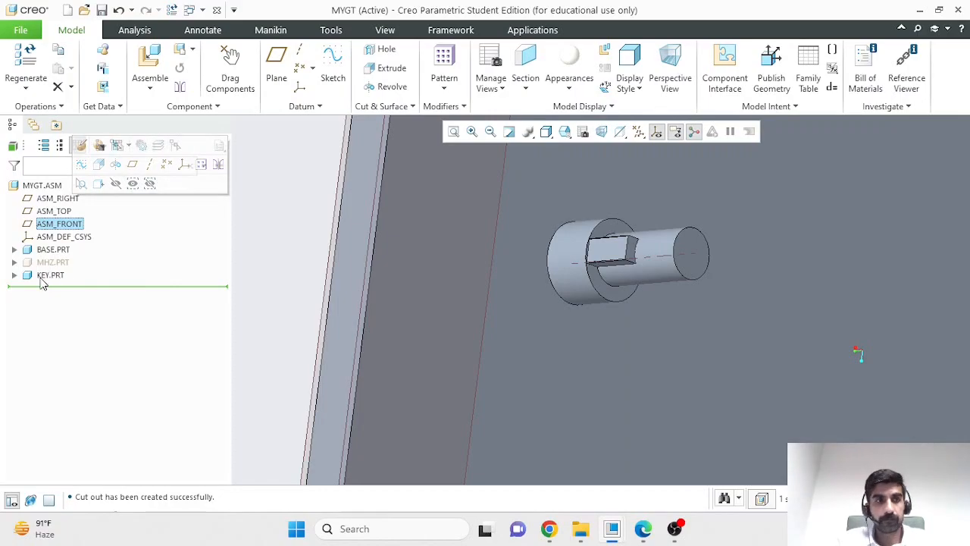
{"action": "left_click", "coordinate": [52, 262]}
{"action": "left_click", "coordinate": [72, 215]}
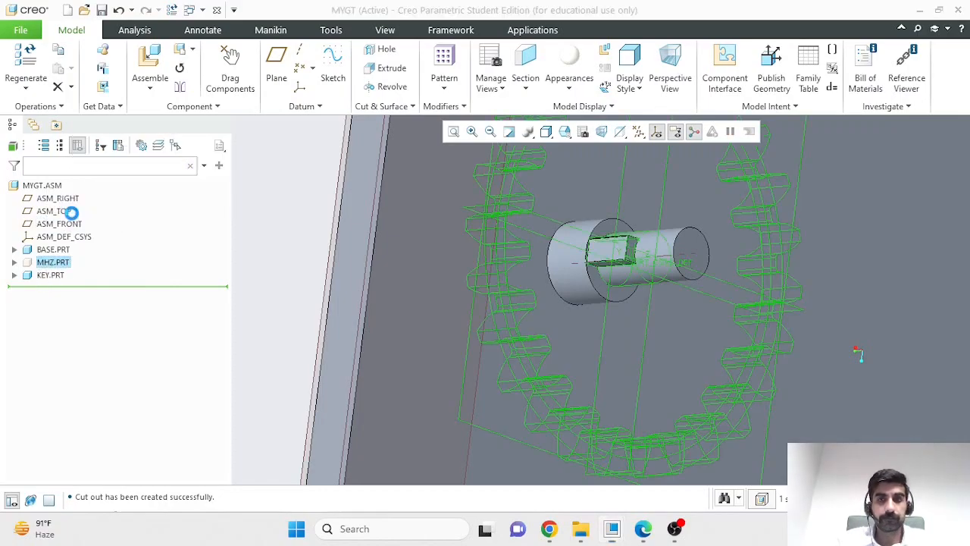
- Examine the gear on the base plate and compare it with the two-gear picture in Creo_Session_4__Assembly_.pdf in Edge, returning to Creo
{"action": "scroll", "coordinate": [259, 274], "scroll_direction": "up", "scroll_amount": 4}
{"action": "middle_click_drag", "start_coordinate": [707, 275], "coordinate": [637, 275]}
{"action": "scroll", "coordinate": [238, 303], "scroll_direction": "down", "scroll_amount": 3}
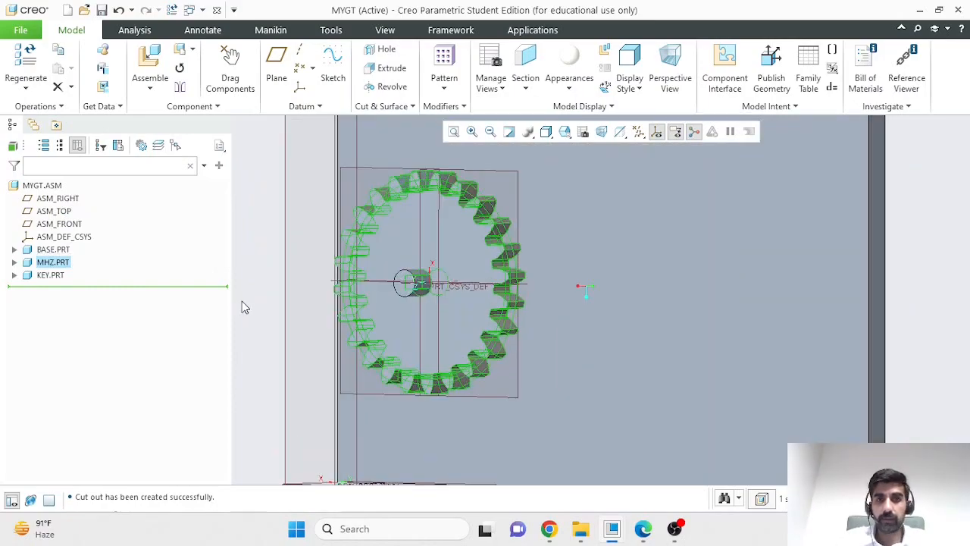
{"action": "scroll", "coordinate": [241, 303], "scroll_direction": "up", "scroll_amount": 3}
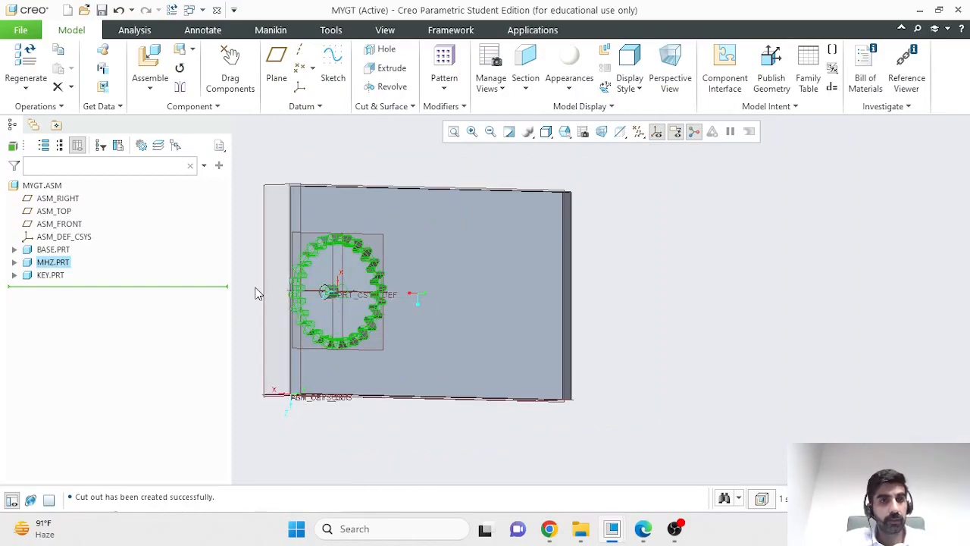
{"action": "scroll", "coordinate": [258, 295], "scroll_direction": "down", "scroll_amount": 4}
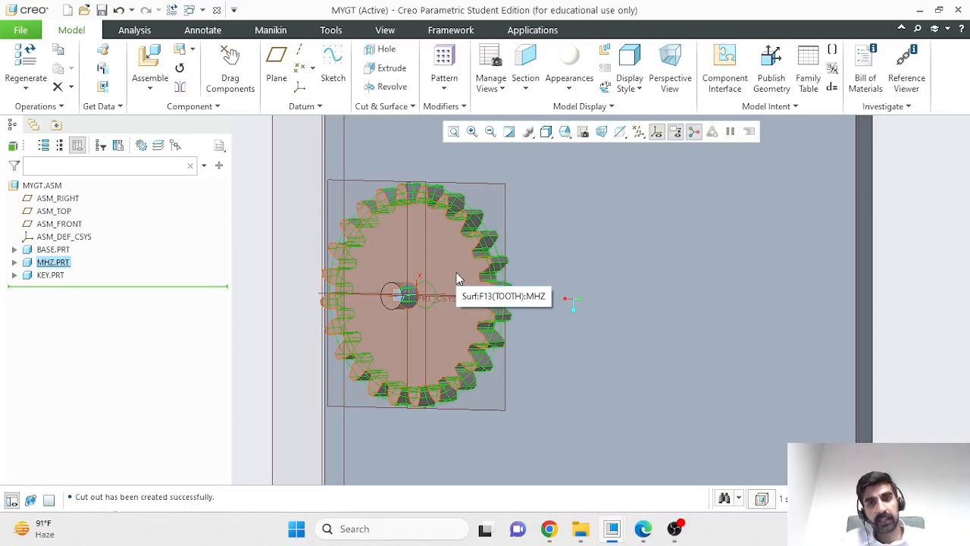
{"action": "scroll", "coordinate": [588, 331], "scroll_direction": "up", "scroll_amount": 5}
{"action": "scroll", "coordinate": [440, 362], "scroll_direction": "down", "scroll_amount": 1}
{"action": "middle_click_drag", "start_coordinate": [442, 363], "coordinate": [463, 369]}
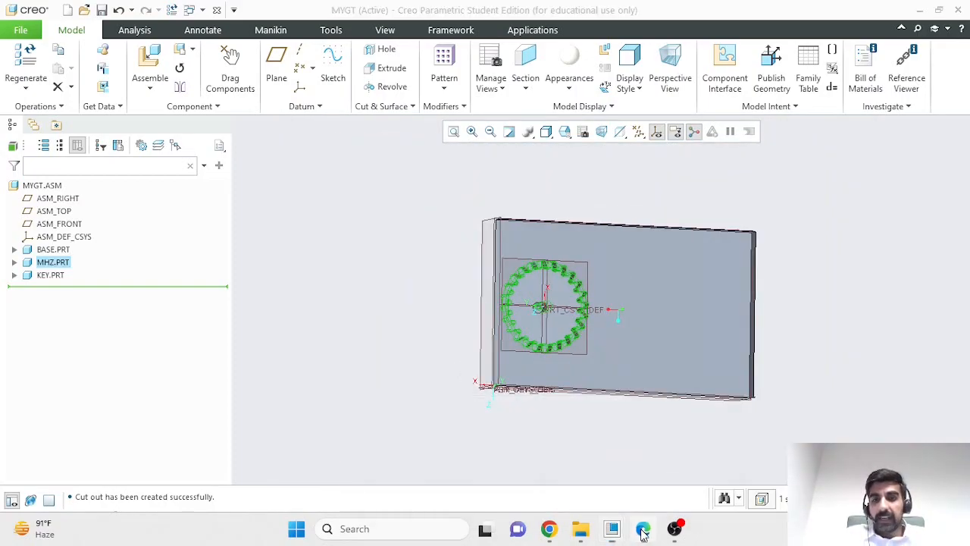
{"action": "left_click", "coordinate": [643, 528]}
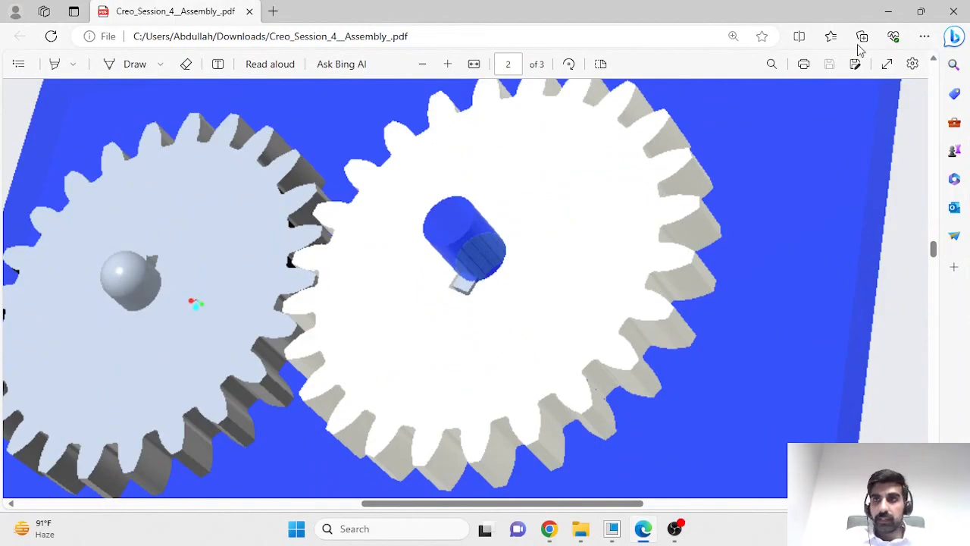
{"action": "left_click", "coordinate": [888, 11]}
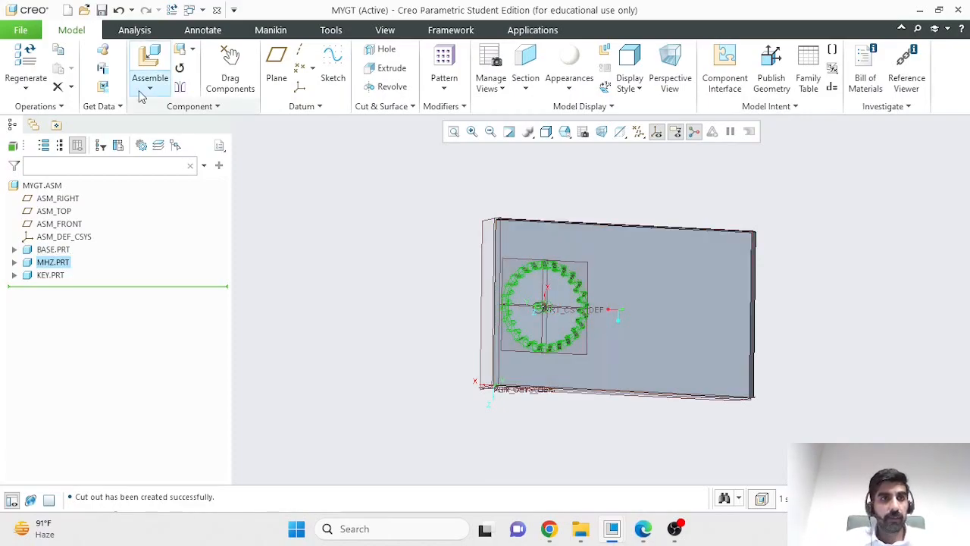
- Insert shaft.prt into the assembly as a new component
{"action": "left_click", "coordinate": [151, 60]}
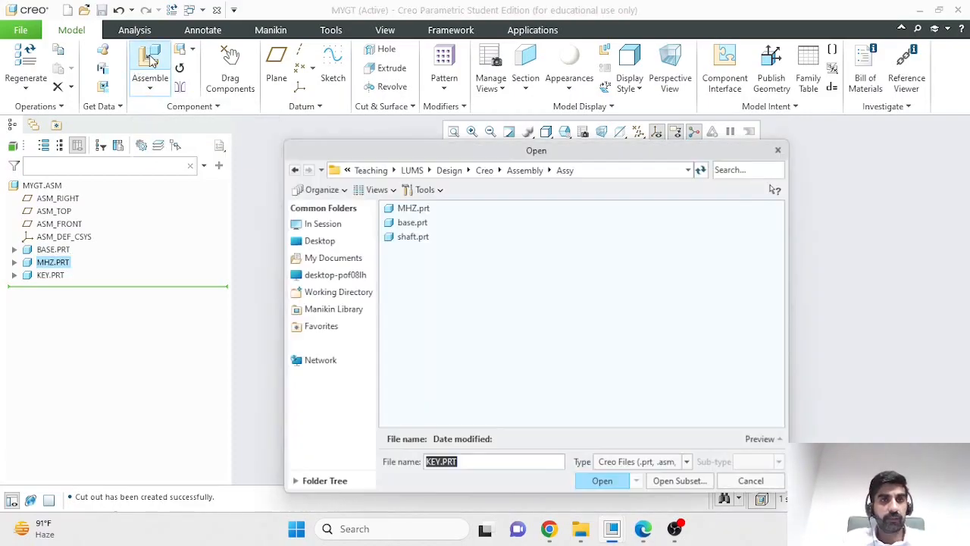
{"action": "left_click", "coordinate": [415, 237]}
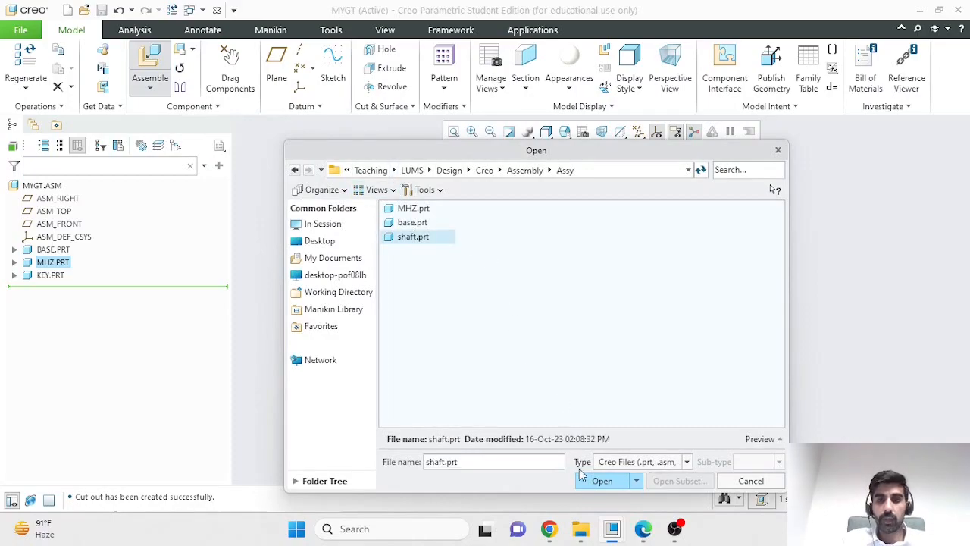
{"action": "left_click", "coordinate": [602, 481]}
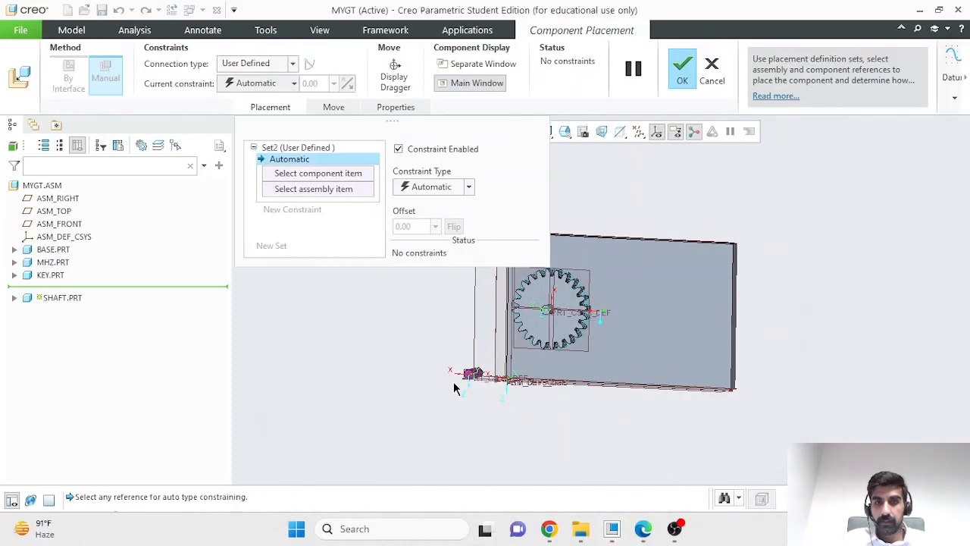
- Display the shaft in a separate window and make its flat end face coincident with the base plate face that carries the gear
{"action": "scroll", "coordinate": [548, 405], "scroll_direction": "down", "scroll_amount": 3}
{"action": "scroll", "coordinate": [570, 405], "scroll_direction": "up", "scroll_amount": 4}
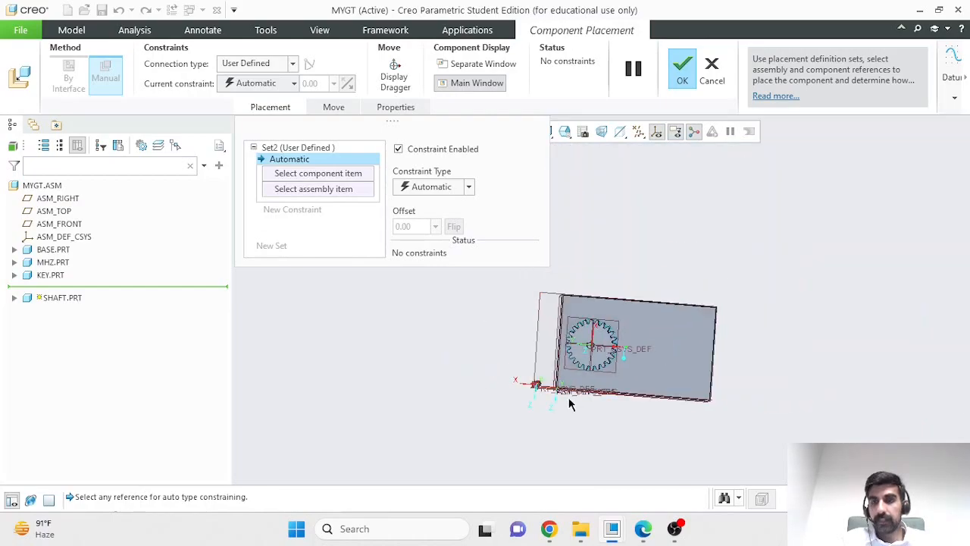
{"action": "scroll", "coordinate": [777, 336], "scroll_direction": "down", "scroll_amount": 2}
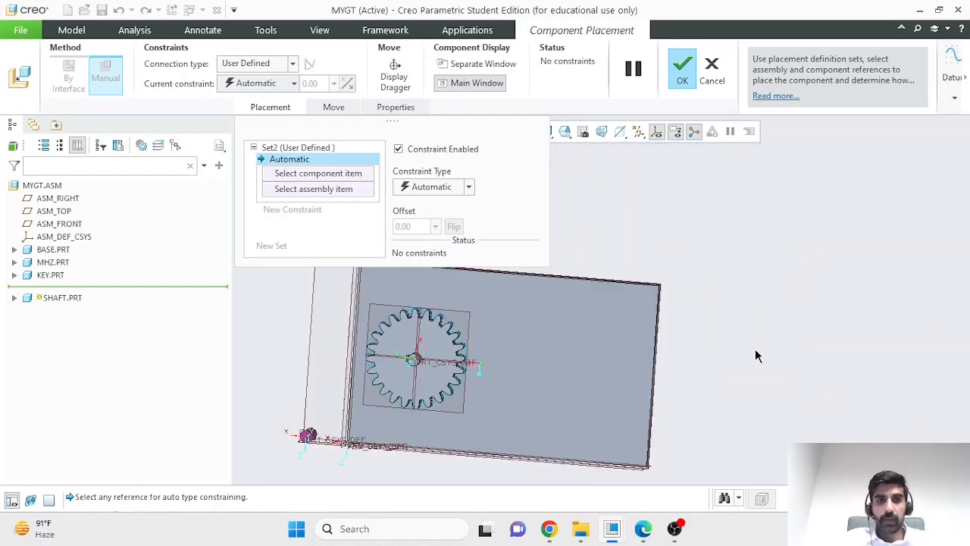
{"action": "left_click", "coordinate": [478, 64]}
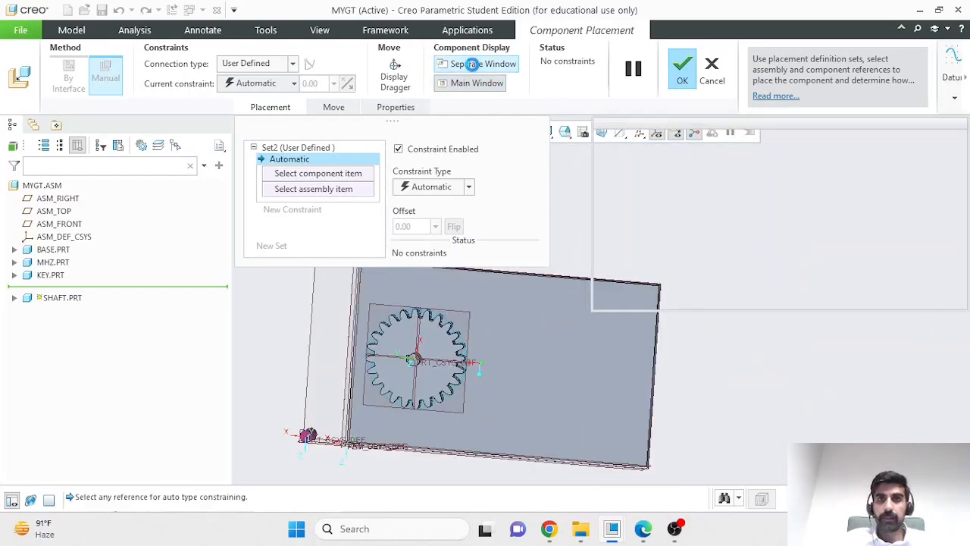
{"action": "middle_click_drag", "start_coordinate": [862, 252], "coordinate": [832, 255]}
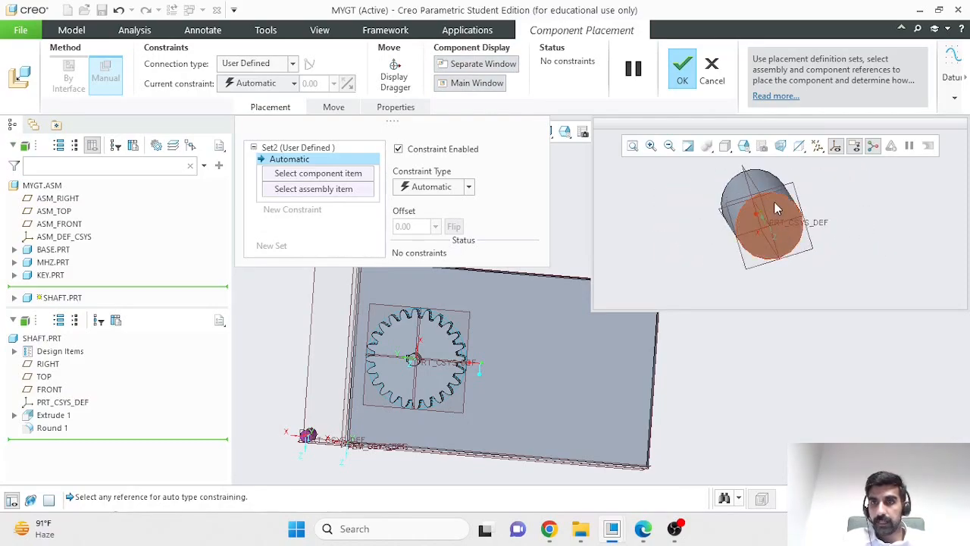
{"action": "left_click", "coordinate": [770, 221]}
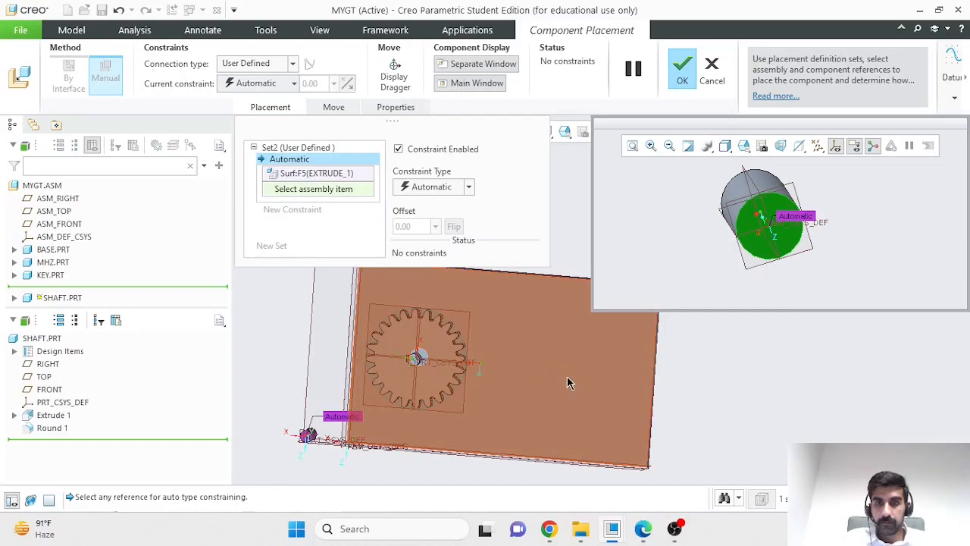
{"action": "left_click", "coordinate": [622, 413]}
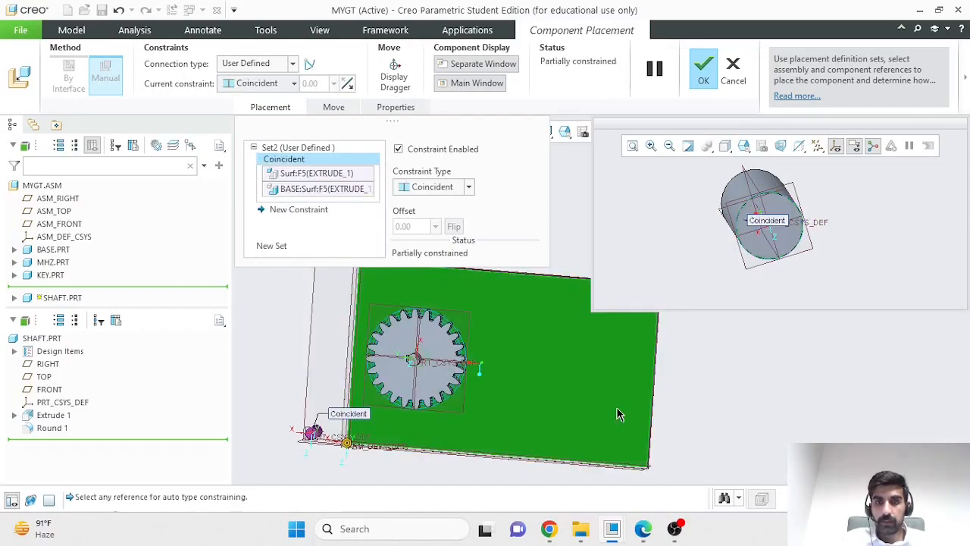
- Flip the shaft's coincident constraint to reverse its direction relative to the base plate
{"action": "middle_click_drag", "start_coordinate": [708, 400], "coordinate": [652, 392]}
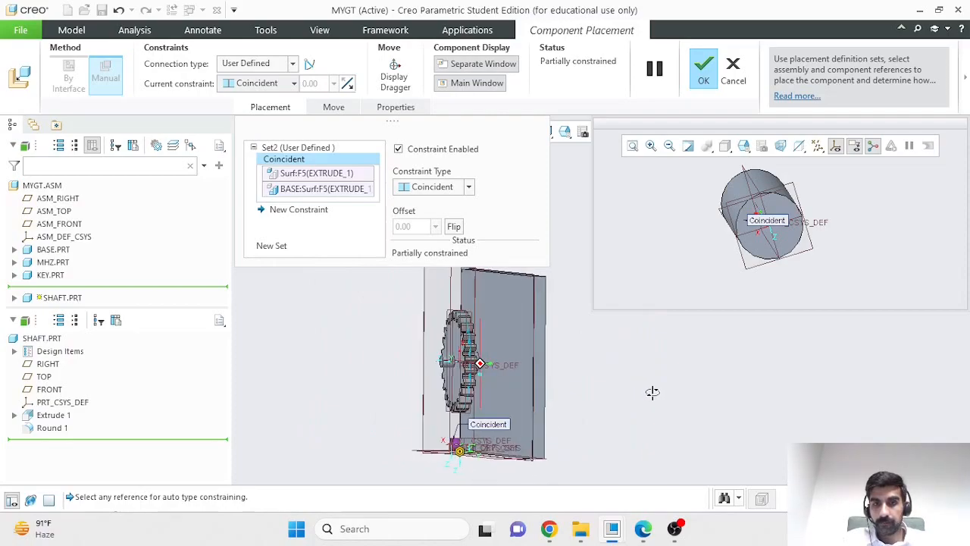
{"action": "left_click", "coordinate": [453, 227]}
{"action": "middle_click_drag", "start_coordinate": [432, 483], "coordinate": [454, 476]}
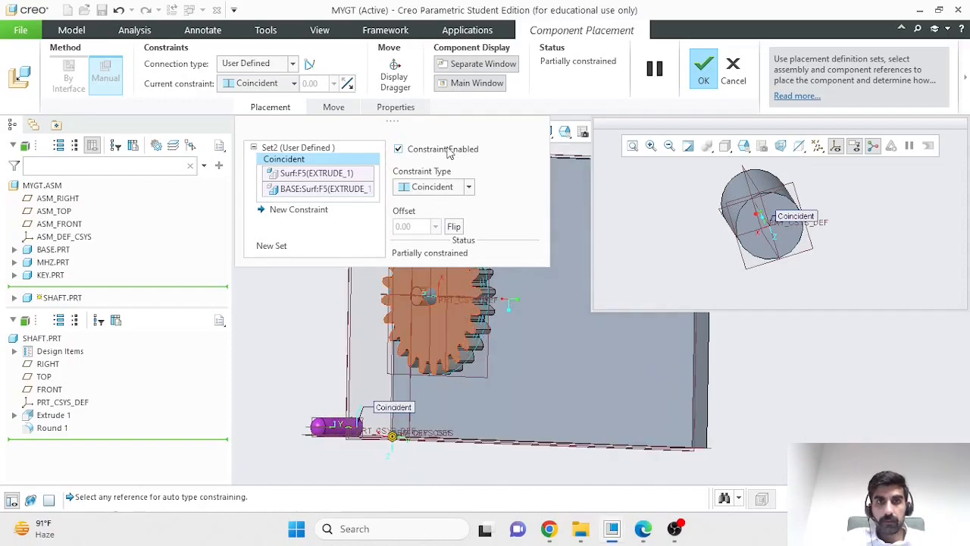
- Move and rotate the shaft with the 3D dragger onto the base plate's free area beside the gear, and turn off its separate window
{"action": "left_click", "coordinate": [395, 76]}
{"action": "left_click_drag", "start_coordinate": [362, 396], "coordinate": [370, 335]}
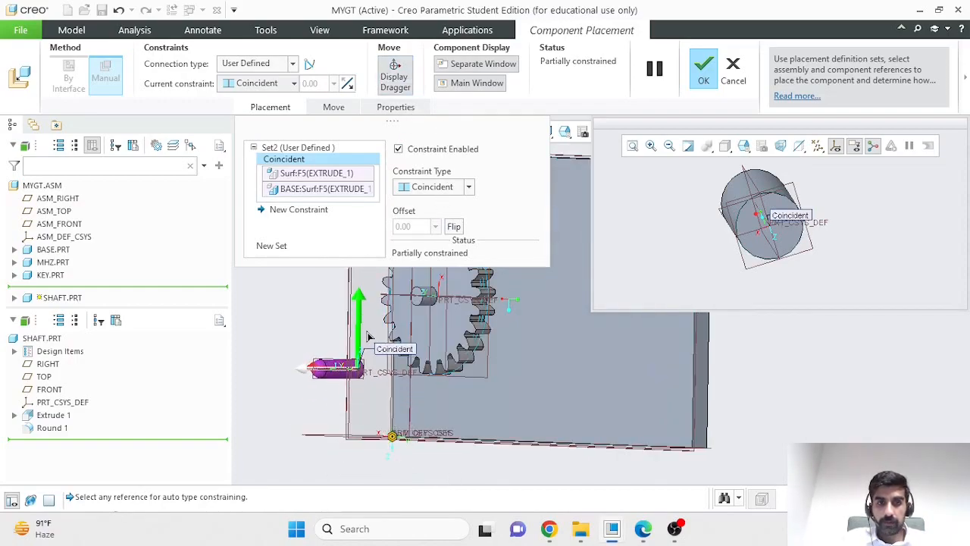
{"action": "left_click_drag", "start_coordinate": [317, 370], "coordinate": [567, 392]}
{"action": "mouse_move", "coordinate": [741, 405]}
{"action": "middle_mouse_down"}
{"action": "mouse_move", "coordinate": [713, 405]}
{"action": "mouse_move", "coordinate": [732, 407]}
{"action": "middle_mouse_up"}
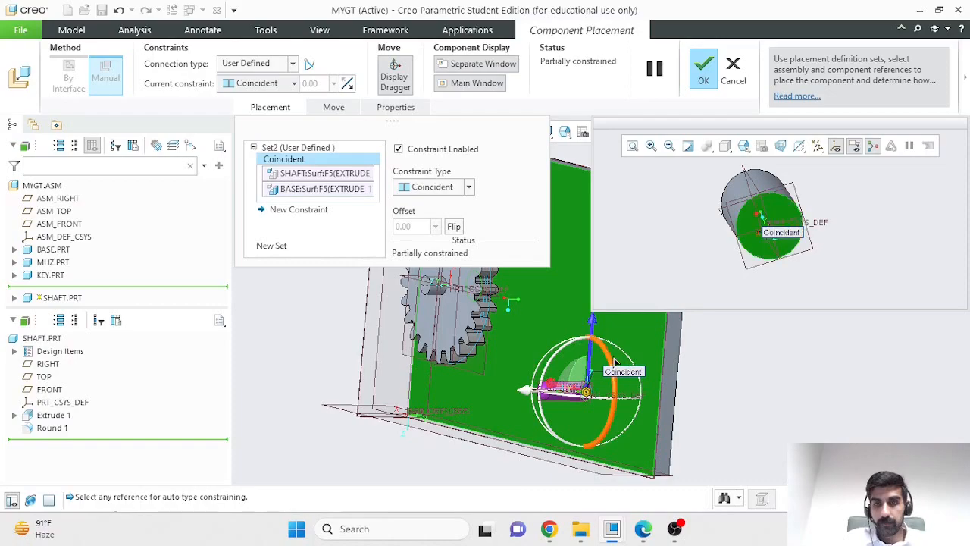
{"action": "left_click_drag", "start_coordinate": [613, 358], "coordinate": [613, 393]}
{"action": "scroll", "coordinate": [792, 390], "scroll_direction": "up", "scroll_amount": 3}
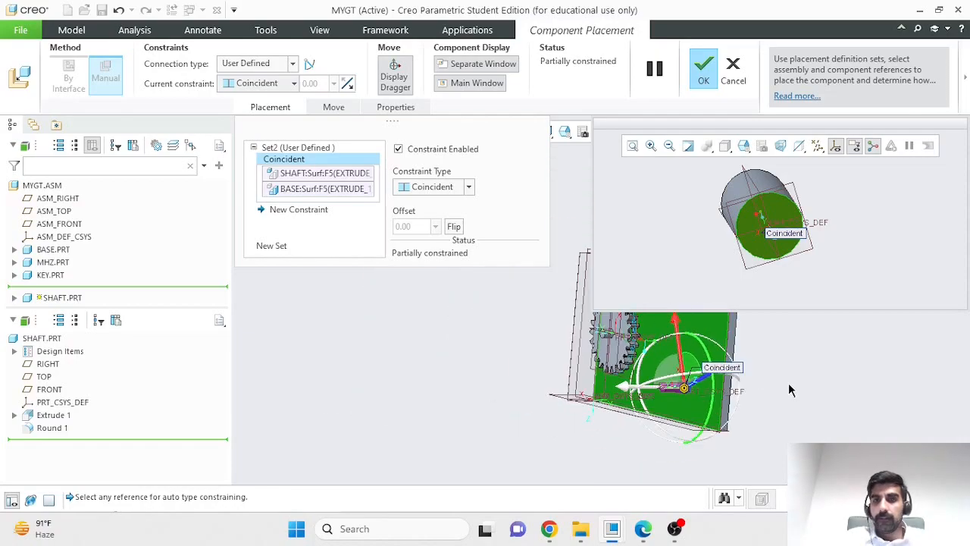
{"action": "left_click", "coordinate": [483, 63]}
{"action": "middle_click_drag", "start_coordinate": [514, 368], "coordinate": [540, 411]}
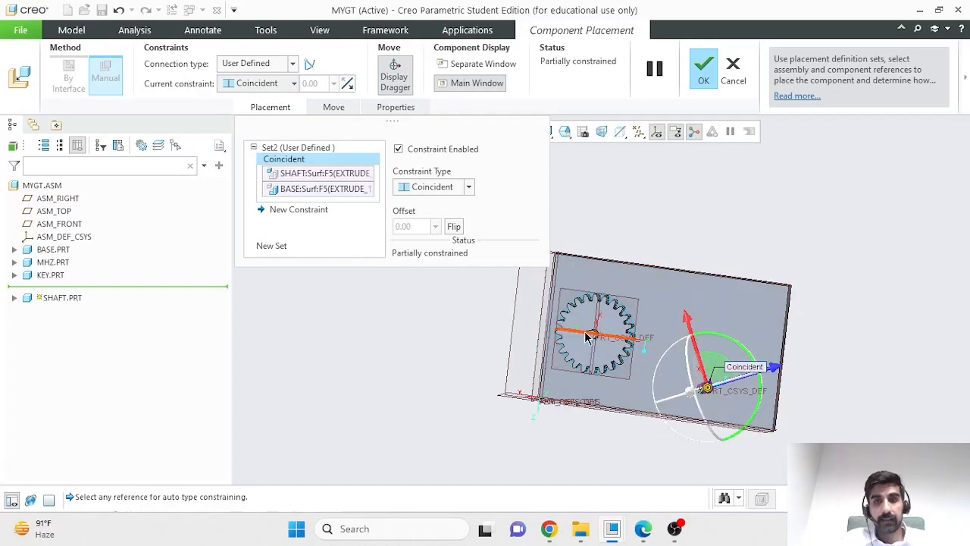
- Accept the shaft's packaged placement in the assembly and open BASE.PRT in its own window
{"action": "scroll", "coordinate": [619, 349], "scroll_direction": "up", "scroll_amount": 3}
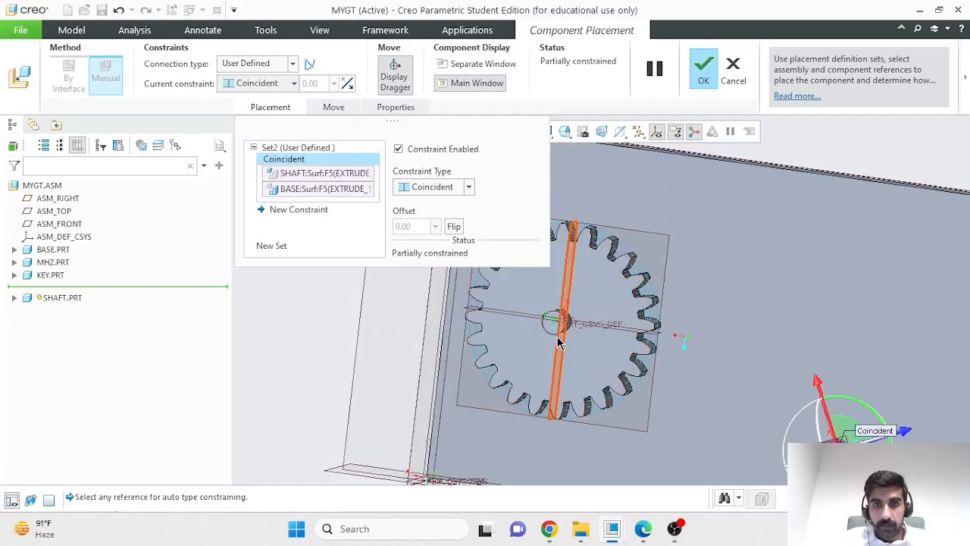
{"action": "left_click", "coordinate": [705, 76]}
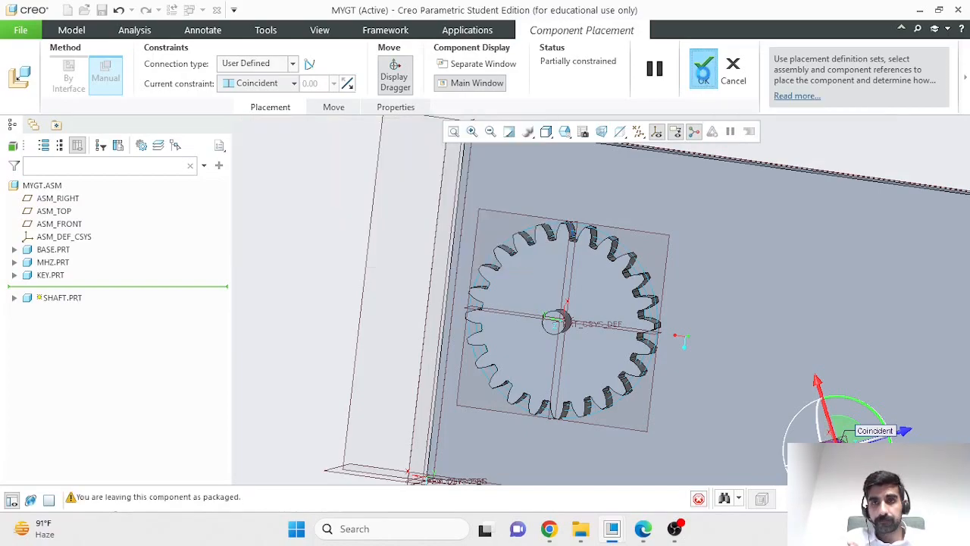
{"action": "left_click", "coordinate": [751, 258]}
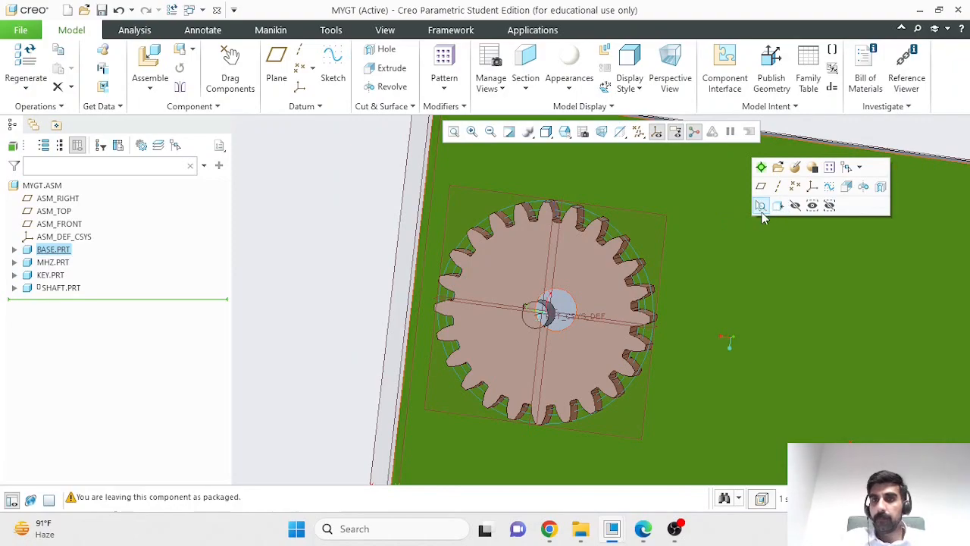
{"action": "left_click", "coordinate": [765, 207]}
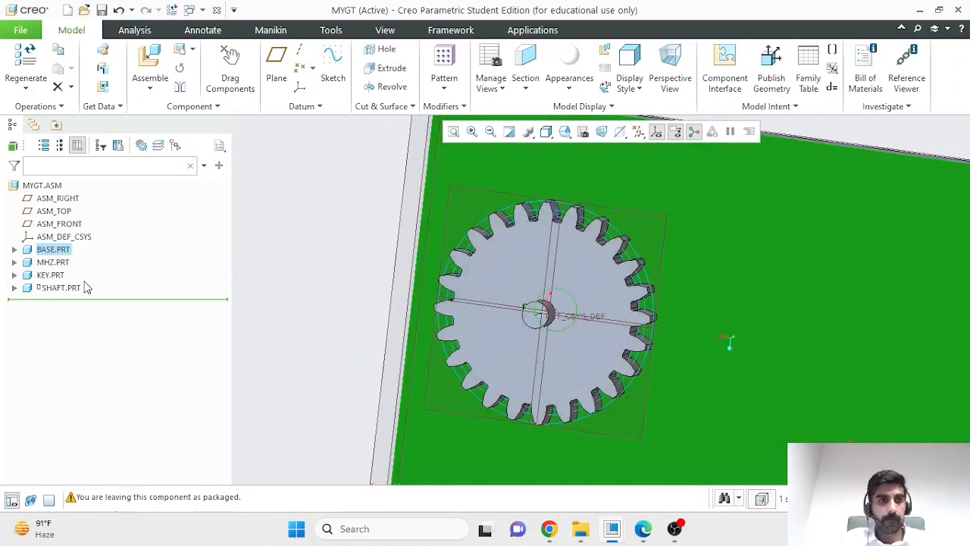
{"action": "left_click", "coordinate": [56, 252]}
{"action": "left_click", "coordinate": [77, 180]}
- Create a datum plane through the base's shaft axis, offset from the FRONT plane with a rotation of 0
{"action": "mouse_move", "coordinate": [504, 282]}
{"action": "middle_mouse_down"}
{"action": "mouse_move", "coordinate": [914, 353]}
{"action": "mouse_move", "coordinate": [821, 346]}
{"action": "mouse_move", "coordinate": [816, 362]}
{"action": "mouse_move", "coordinate": [825, 357]}
{"action": "middle_mouse_up"}
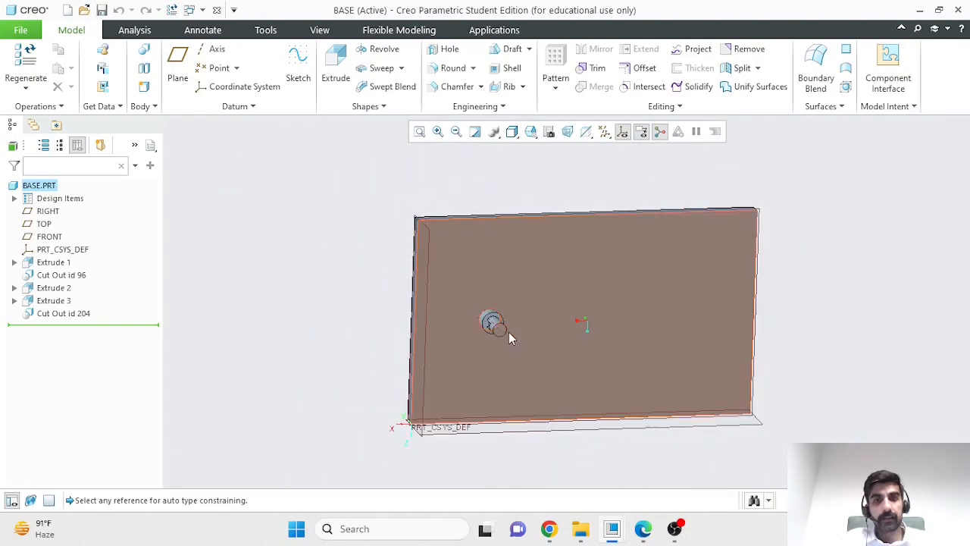
{"action": "scroll", "coordinate": [810, 332], "scroll_direction": "down", "scroll_amount": 2}
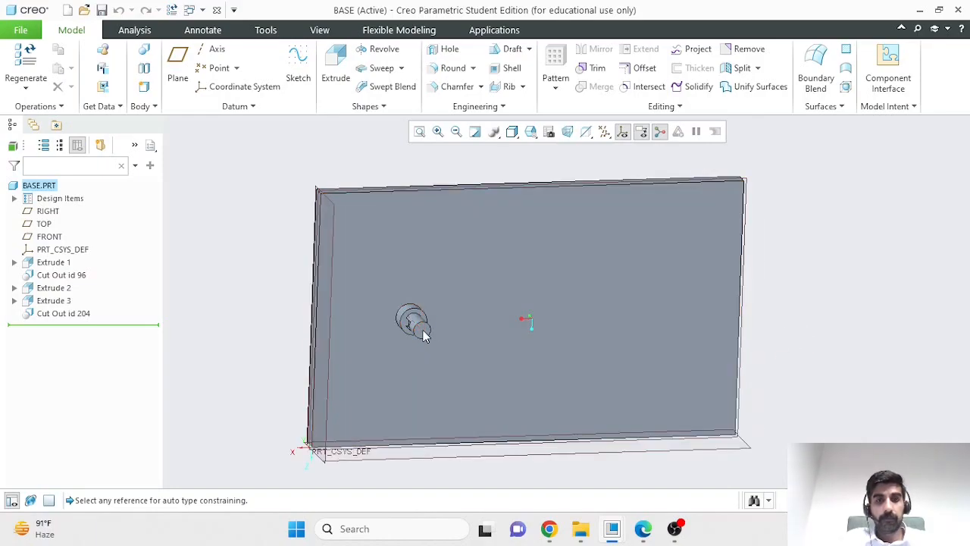
{"action": "middle_click_drag", "start_coordinate": [775, 414], "coordinate": [736, 405]}
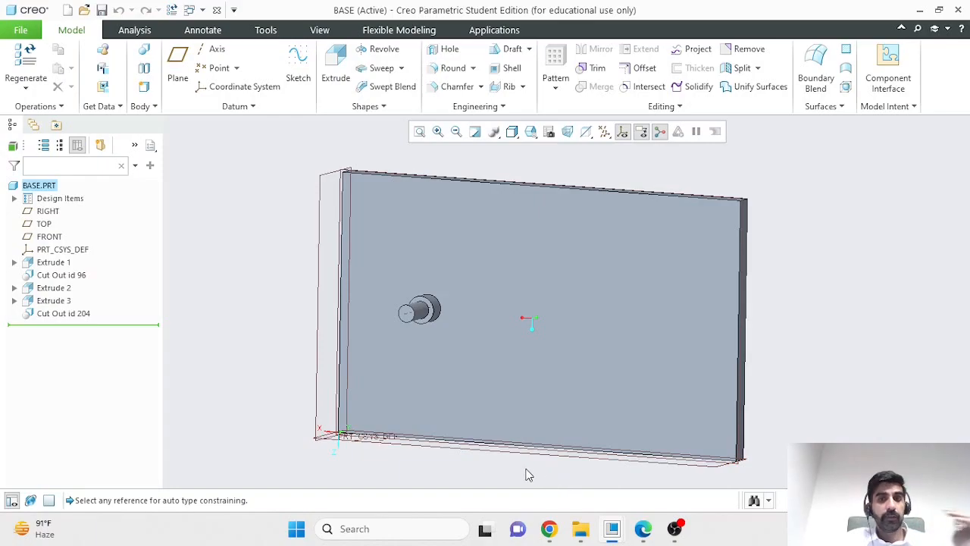
{"action": "middle_click_drag", "start_coordinate": [784, 413], "coordinate": [760, 416]}
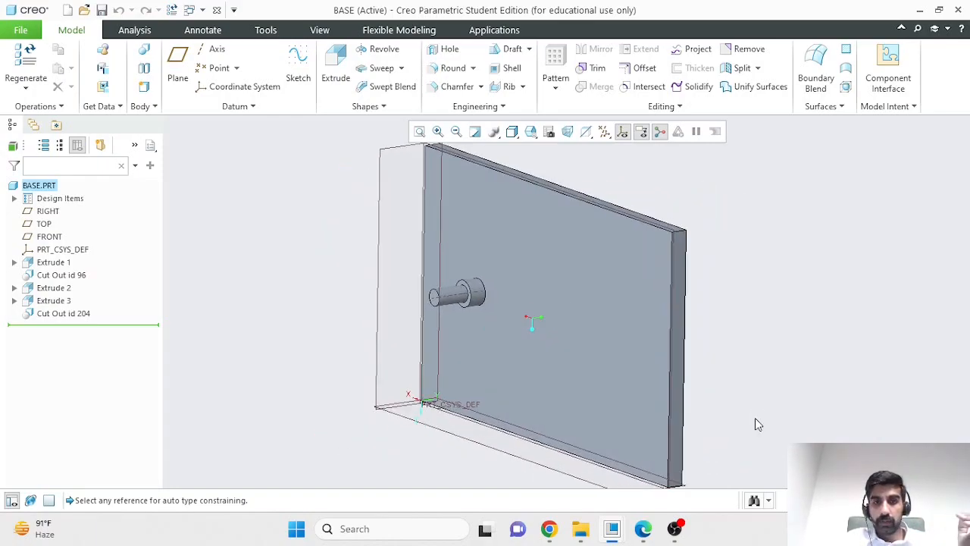
{"action": "left_click", "coordinate": [557, 475]}
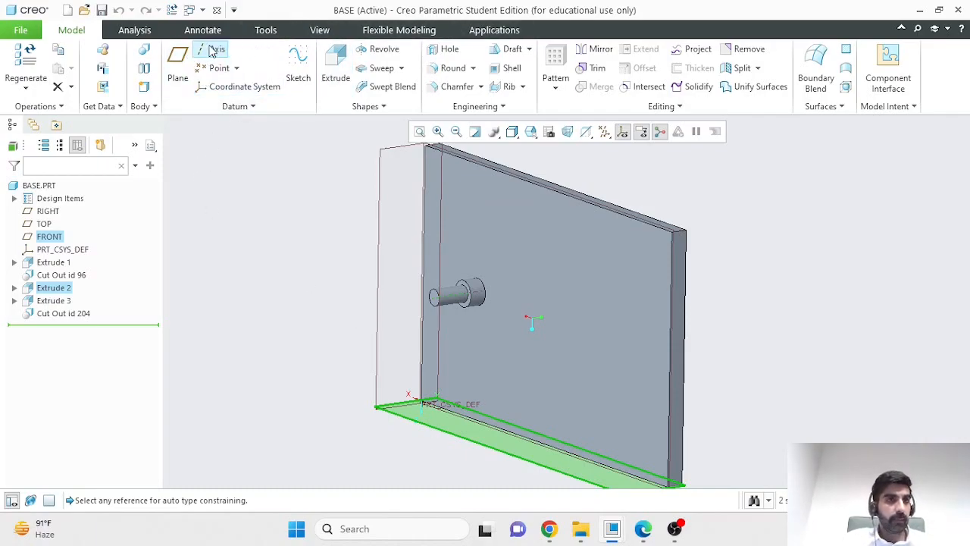
{"action": "left_click", "coordinate": [179, 61]}
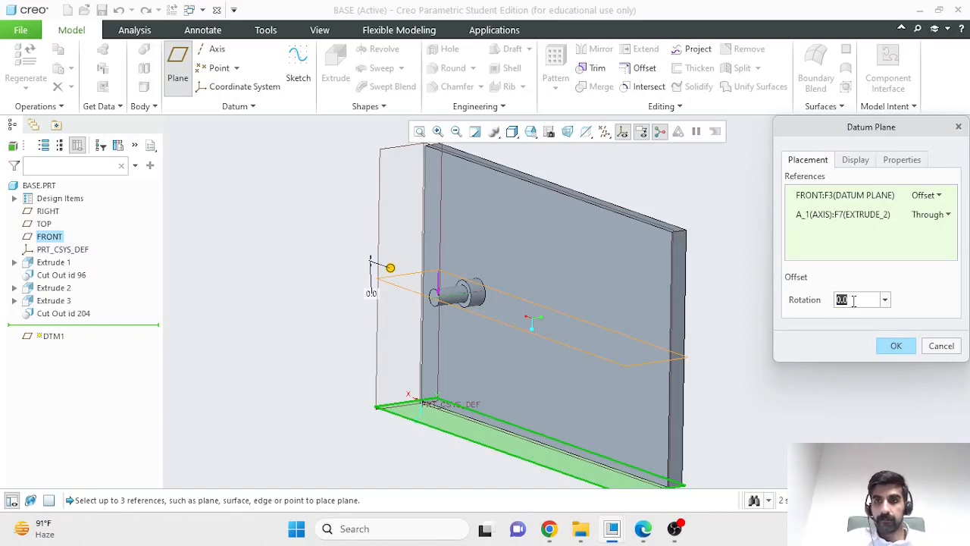
{"action": "type", "text": "45"}
{"action": "key", "text": "Return"}
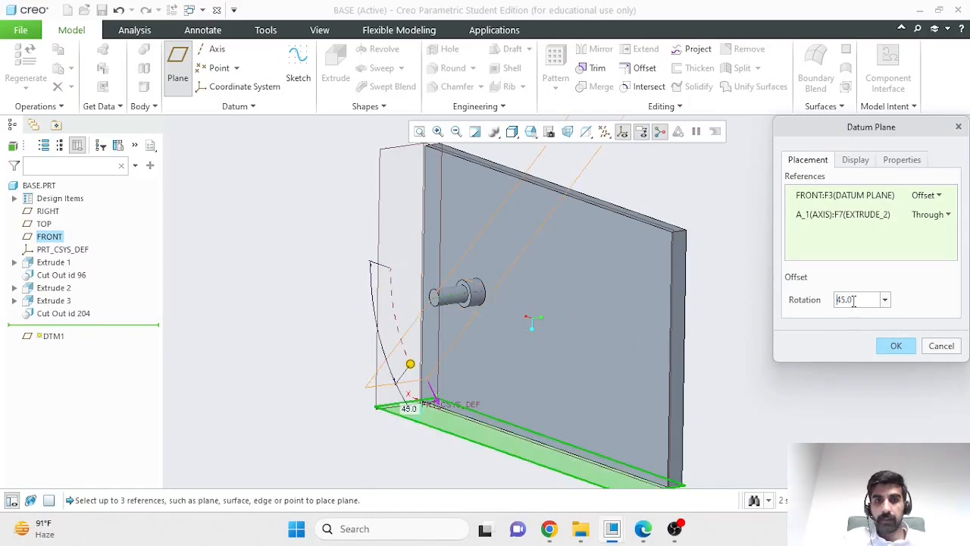
{"action": "left_click_drag", "start_coordinate": [856, 301], "coordinate": [836, 300]}
{"action": "key", "text": "BackSpace"}
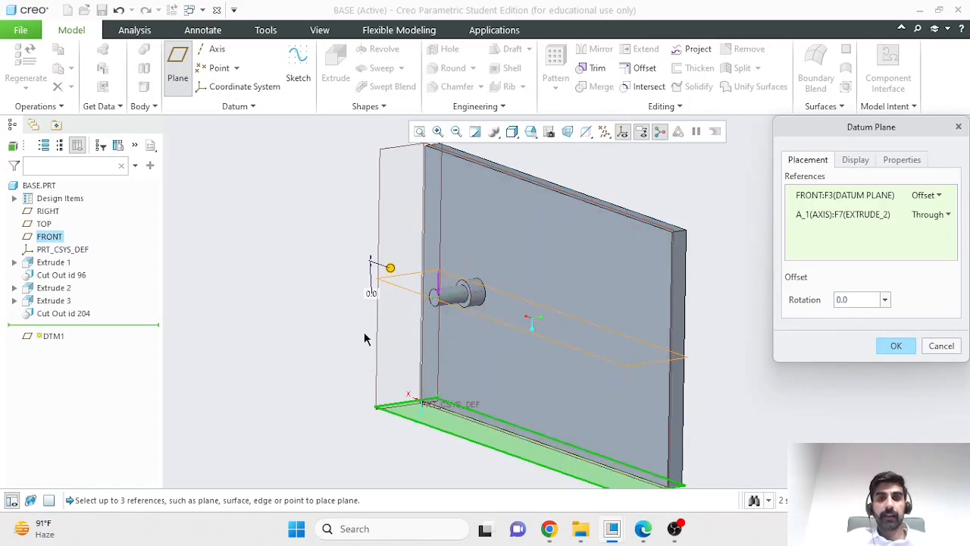
{"action": "left_click", "coordinate": [896, 347]}
- Start a second datum plane through the shaft axis, rotated 90° from the DTM1 plane
{"action": "middle_click_drag", "start_coordinate": [839, 371], "coordinate": [823, 395]}
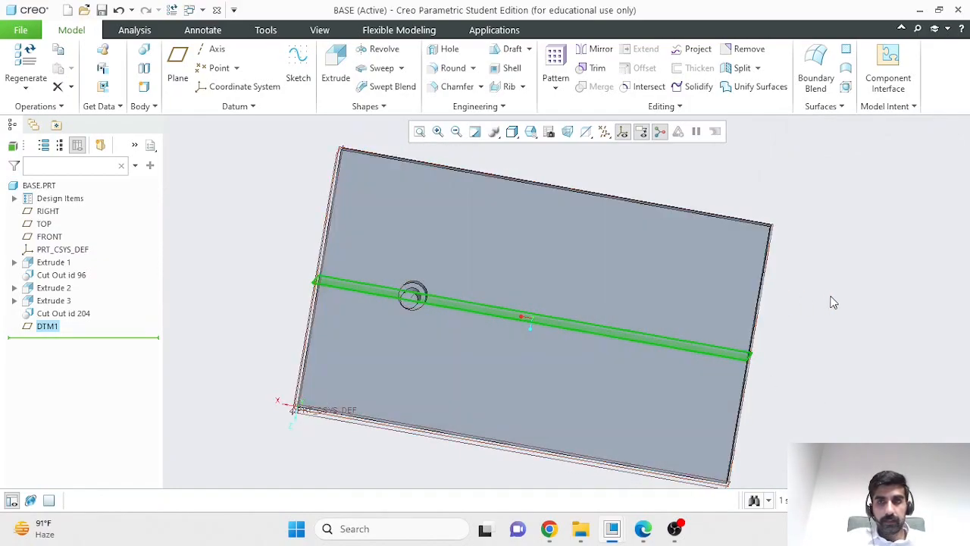
{"action": "middle_click_drag", "start_coordinate": [832, 303], "coordinate": [796, 288]}
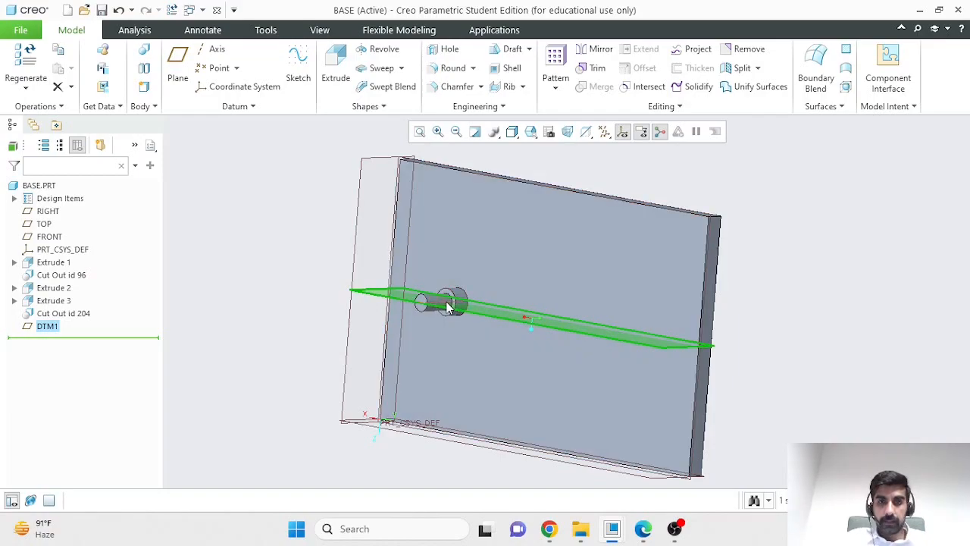
{"action": "left_click", "coordinate": [445, 301]}
{"action": "left_click", "coordinate": [482, 314]}
{"action": "left_click", "coordinate": [178, 66]}
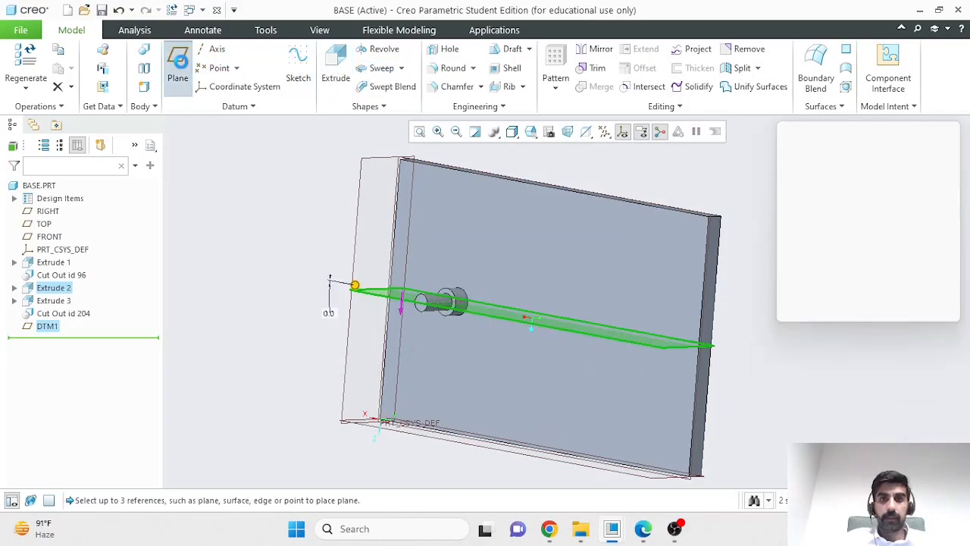
{"action": "type", "text": "90"}
{"action": "key", "text": "Return"}
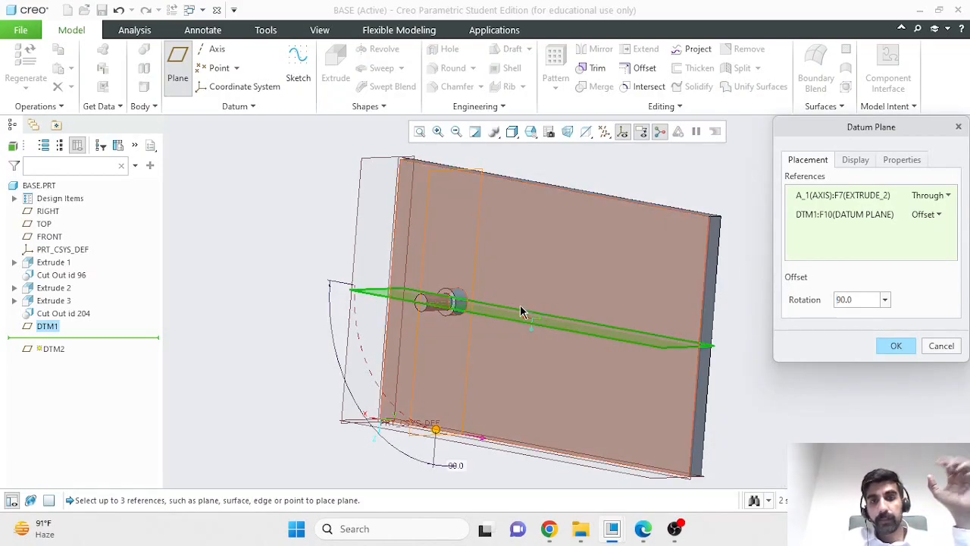
- Shrink the second datum plane's displayed outline to about 35.4 wide by 43.5 high around the shaft and create the plane
{"action": "left_click", "coordinate": [858, 163]}
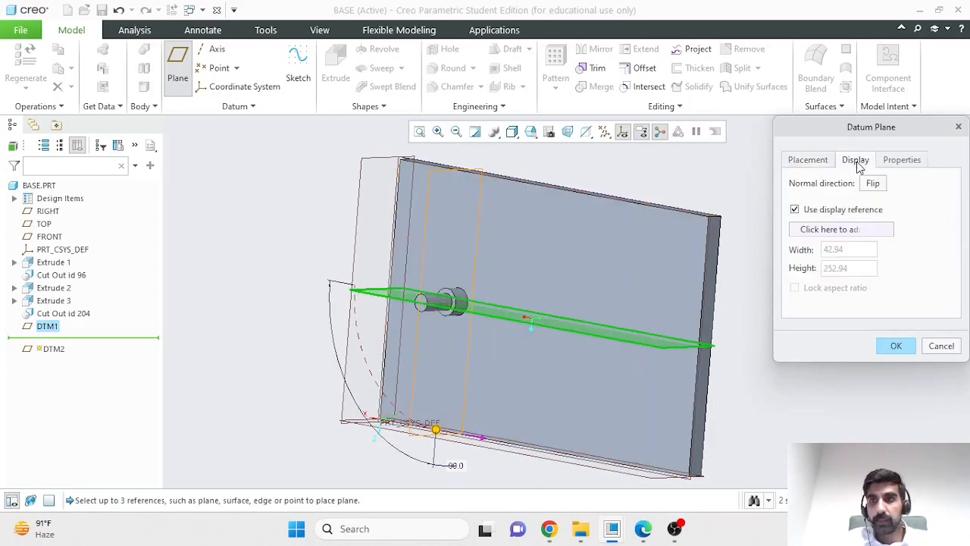
{"action": "left_click", "coordinate": [795, 210]}
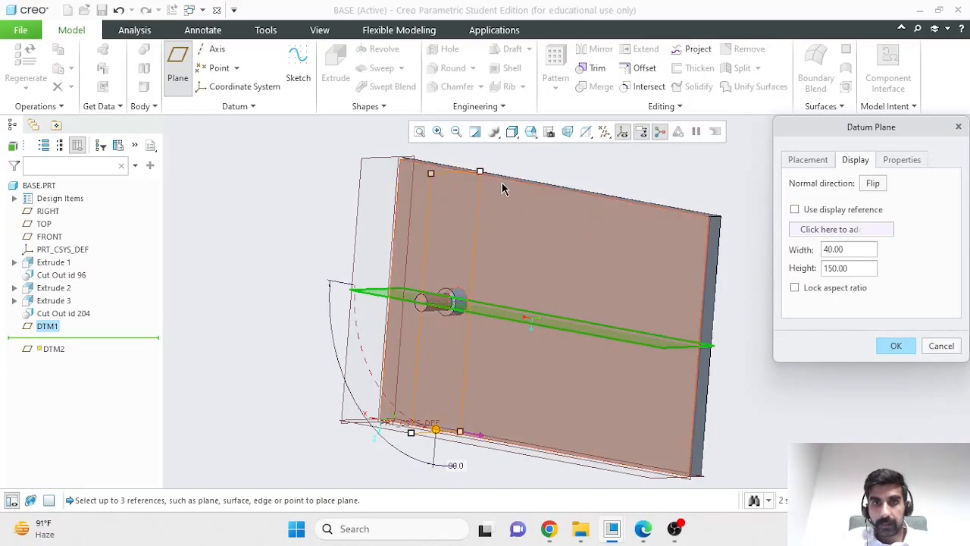
{"action": "left_click_drag", "start_coordinate": [480, 172], "coordinate": [468, 266]}
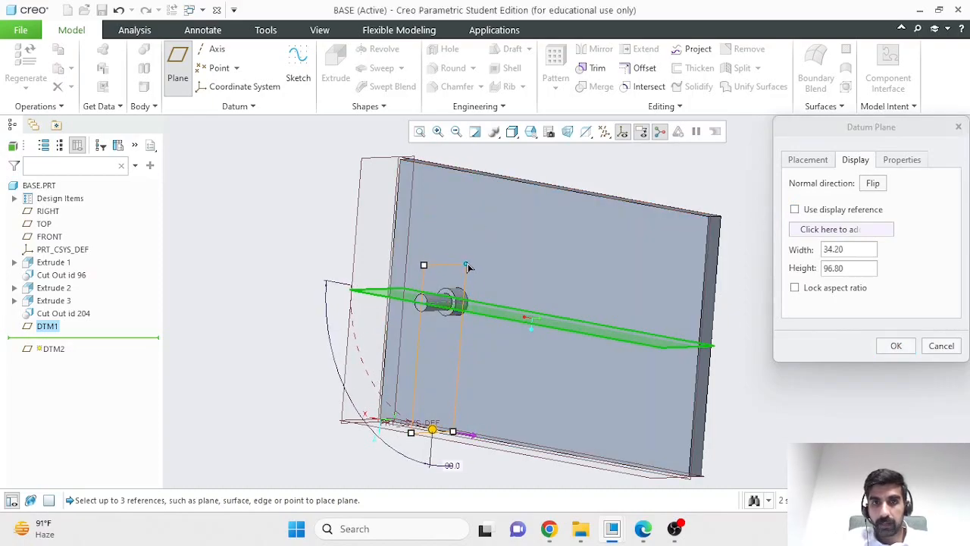
{"action": "left_click_drag", "start_coordinate": [452, 431], "coordinate": [461, 342]}
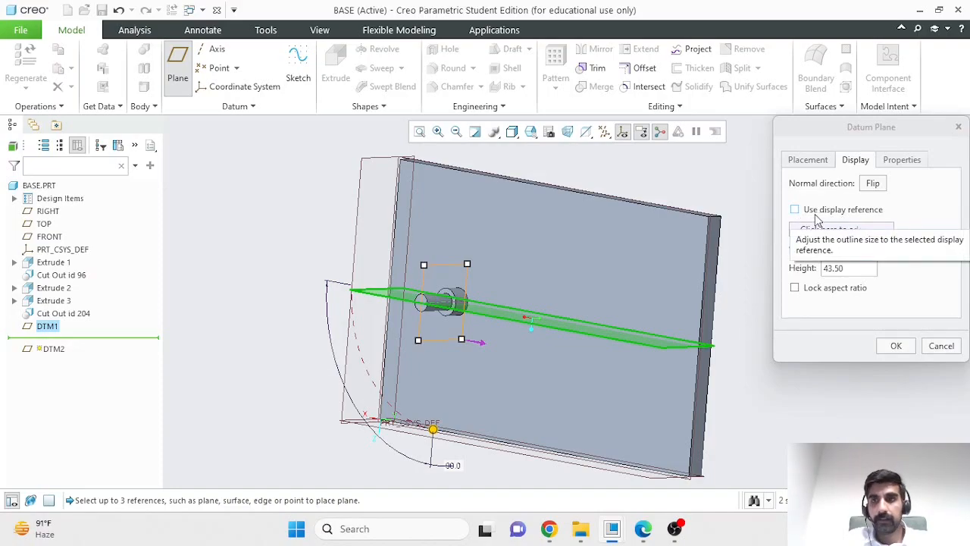
{"action": "left_click", "coordinate": [896, 345]}
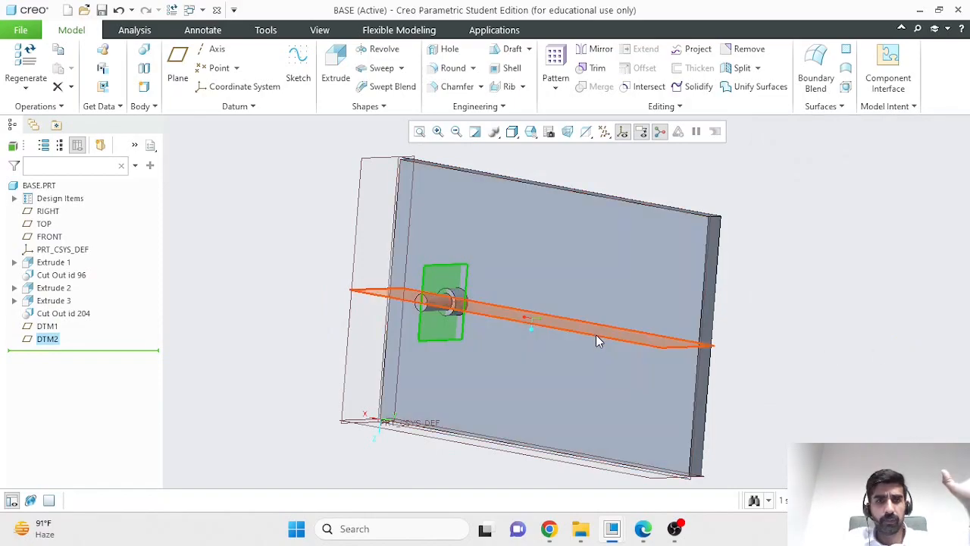
- Redefine DTM1 without a display reference, shrinking its outline to about 50.3 wide by 27.2 high around the shaft
{"action": "left_click", "coordinate": [596, 334]}
{"action": "left_click", "coordinate": [626, 259]}
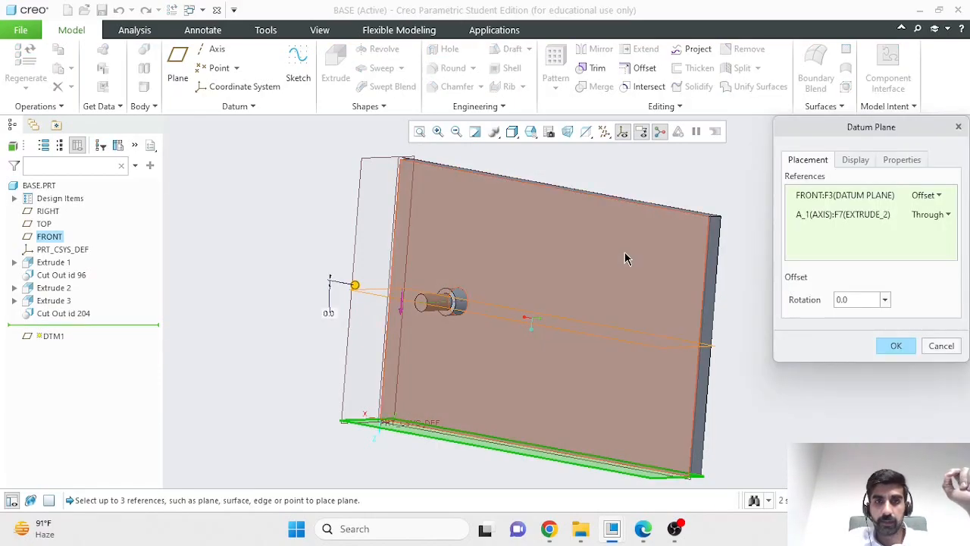
{"action": "left_click", "coordinate": [855, 160]}
{"action": "left_click", "coordinate": [799, 210]}
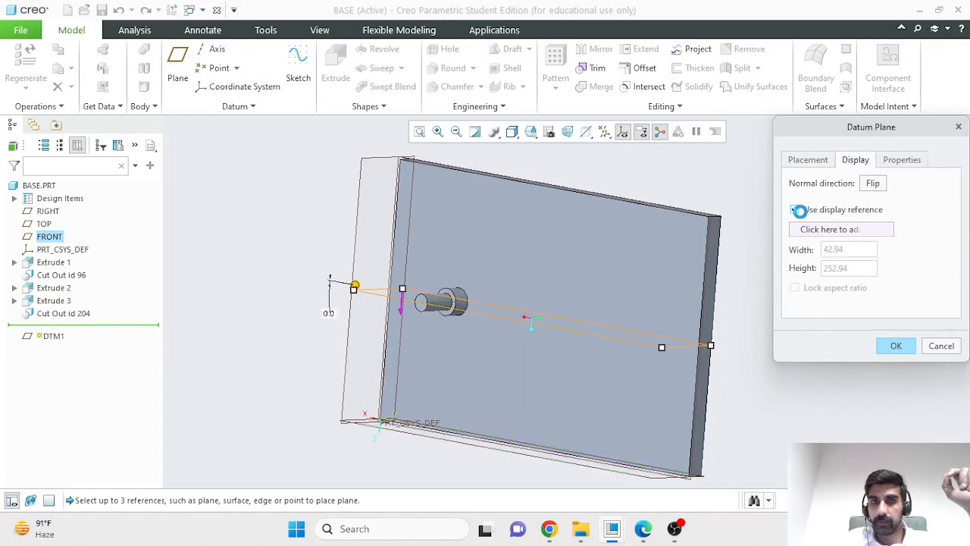
{"action": "left_click_drag", "start_coordinate": [662, 347], "coordinate": [423, 318]}
{"action": "left_click_drag", "start_coordinate": [319, 293], "coordinate": [379, 299]}
{"action": "middle_click_drag", "start_coordinate": [503, 347], "coordinate": [508, 379]}
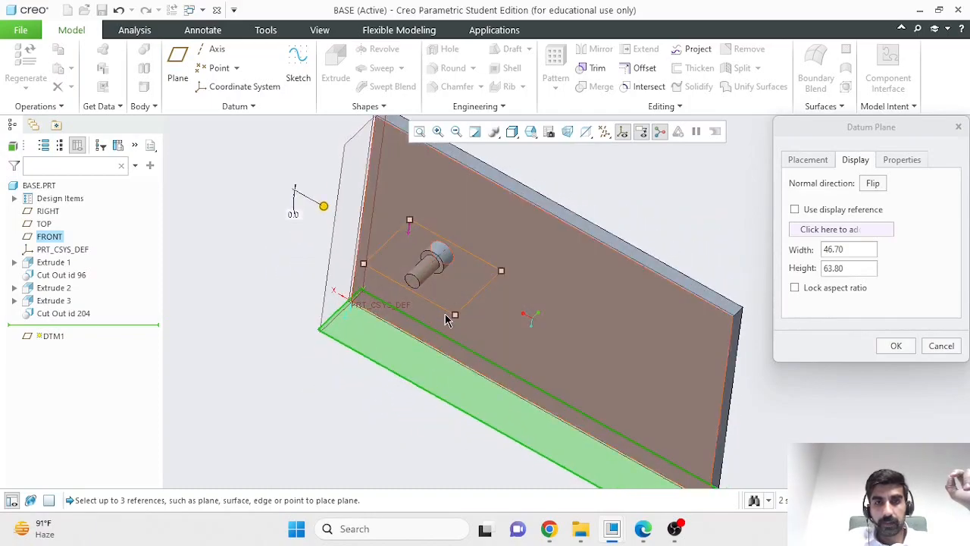
{"action": "left_click_drag", "start_coordinate": [454, 315], "coordinate": [423, 304]}
{"action": "left_click_drag", "start_coordinate": [362, 279], "coordinate": [385, 282]}
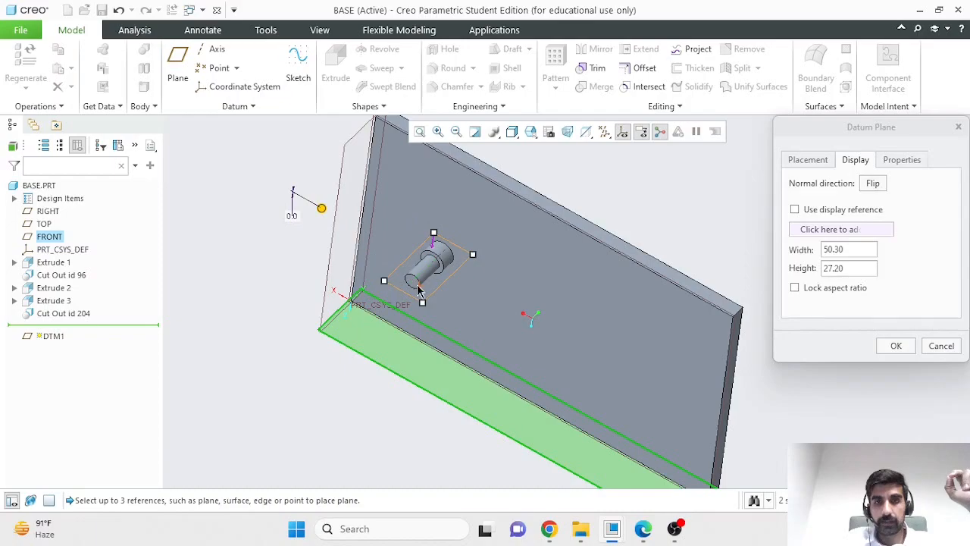
{"action": "left_click", "coordinate": [891, 345]}
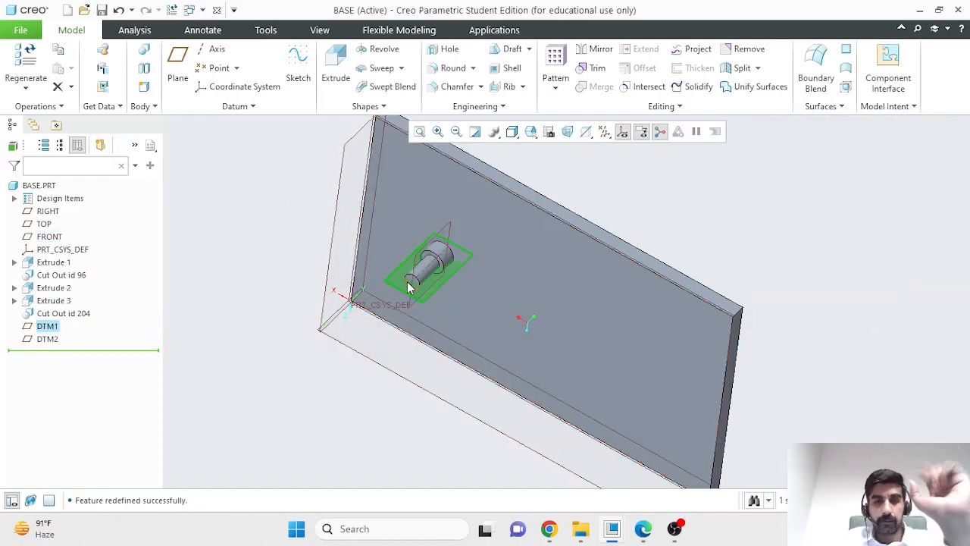
- Return to the MYGT assembly and reopen the placement definition of SHAFT.PRT
{"action": "left_click", "coordinate": [921, 12]}
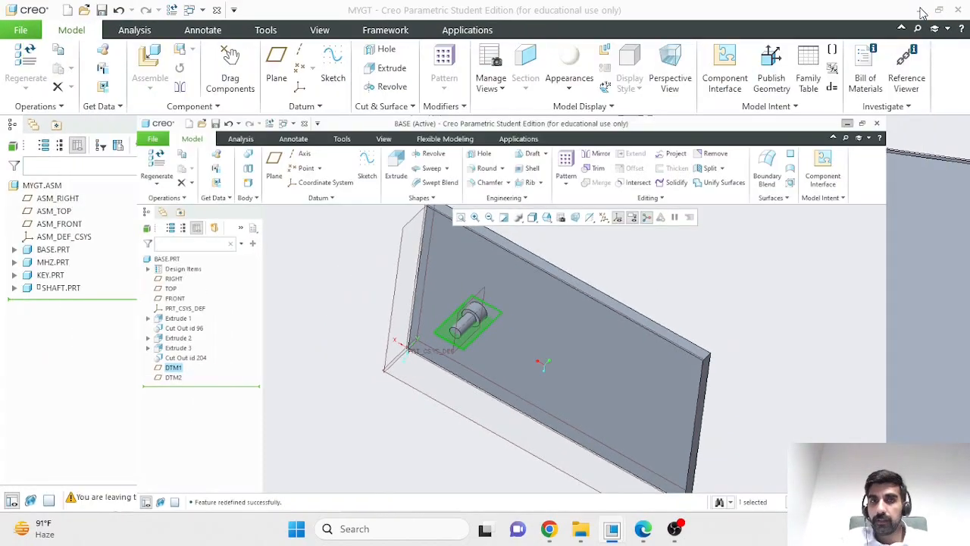
{"action": "left_click", "coordinate": [921, 11]}
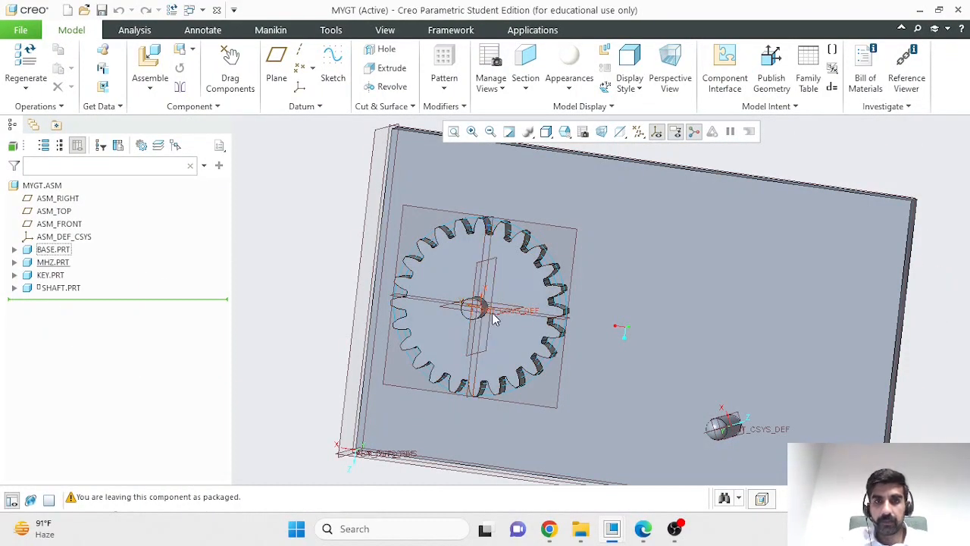
{"action": "left_click", "coordinate": [64, 288]}
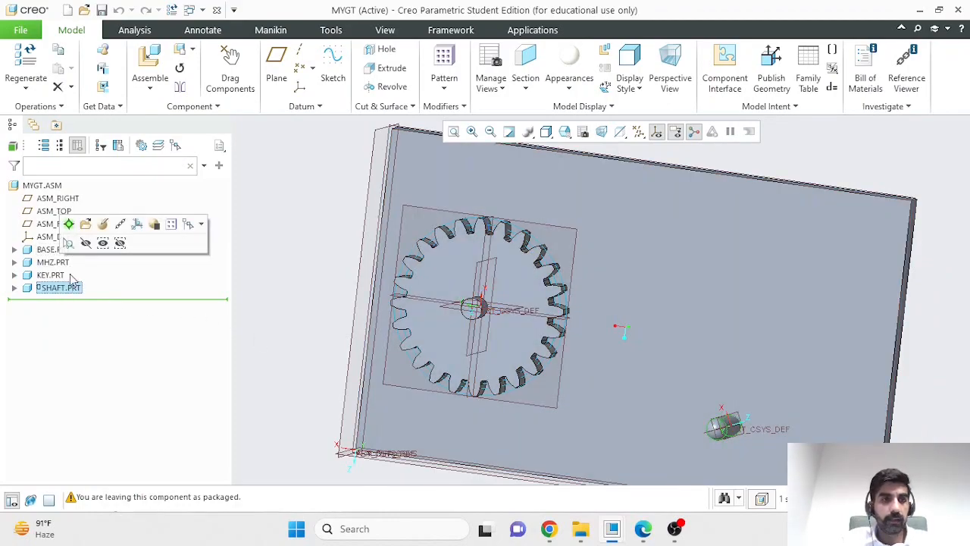
{"action": "left_click", "coordinate": [104, 226]}
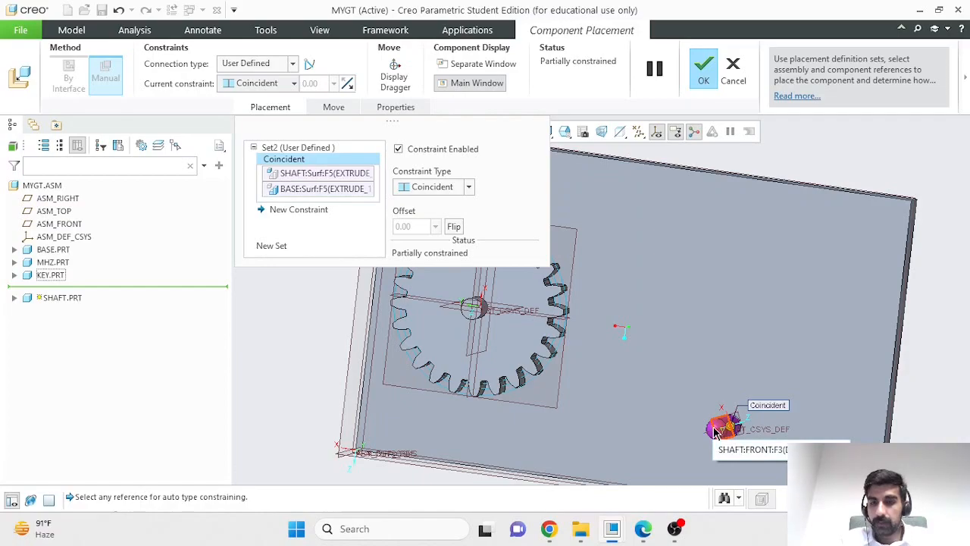
- Add a Parallel constraint between the shaft's FRONT plane and the base's DTM2 plane
{"action": "left_click", "coordinate": [716, 433]}
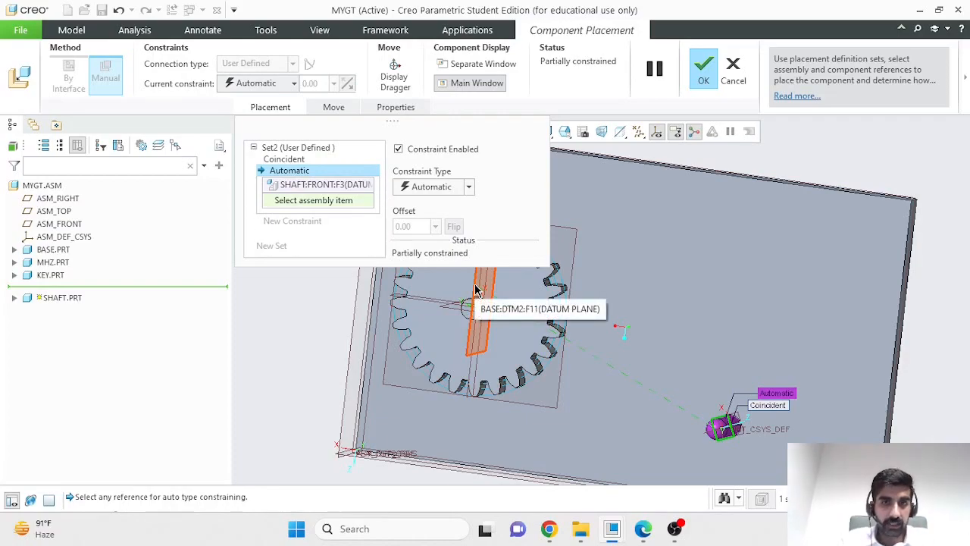
{"action": "left_click", "coordinate": [476, 290]}
{"action": "left_click", "coordinate": [469, 187]}
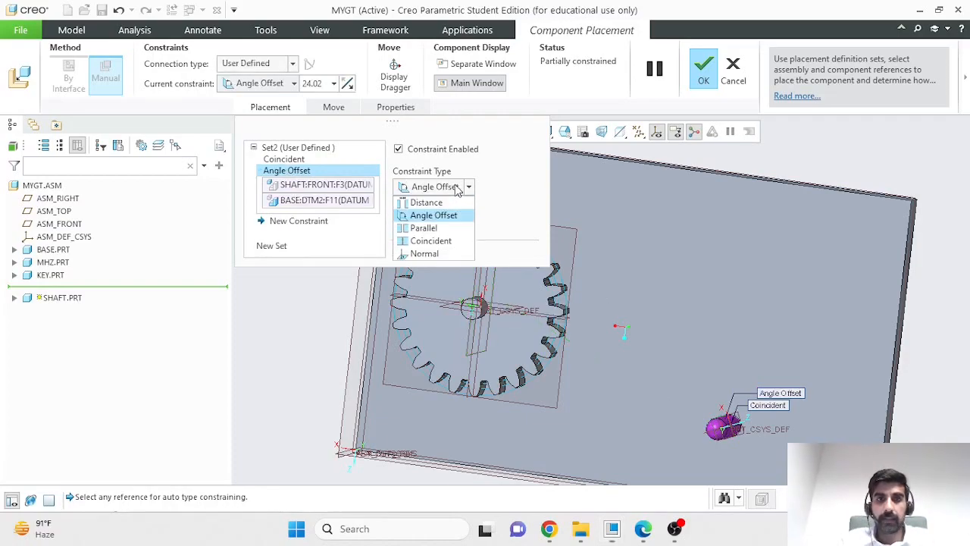
{"action": "left_click", "coordinate": [436, 219]}
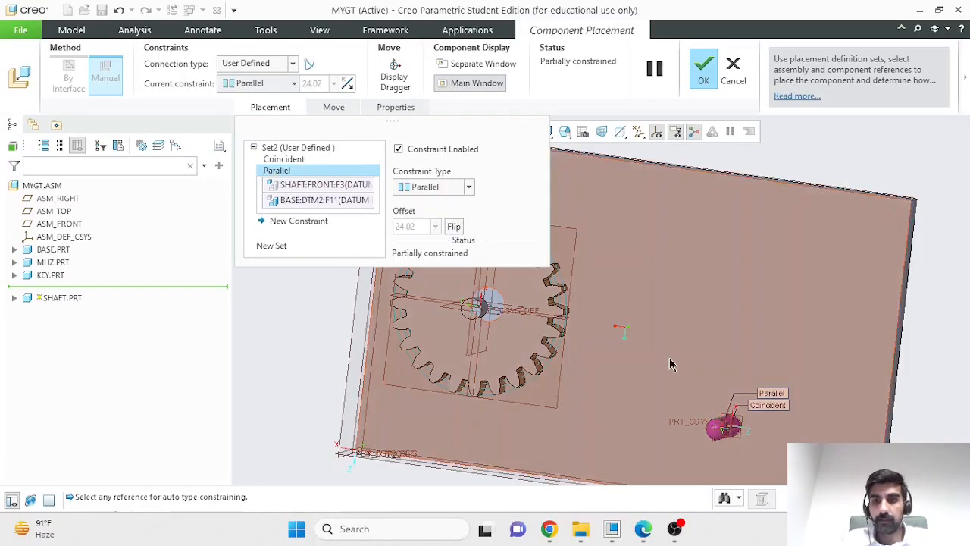
- Add a Coincident constraint between the shaft's RIGHT plane and the base's DTM1 plane
{"action": "left_click", "coordinate": [298, 221]}
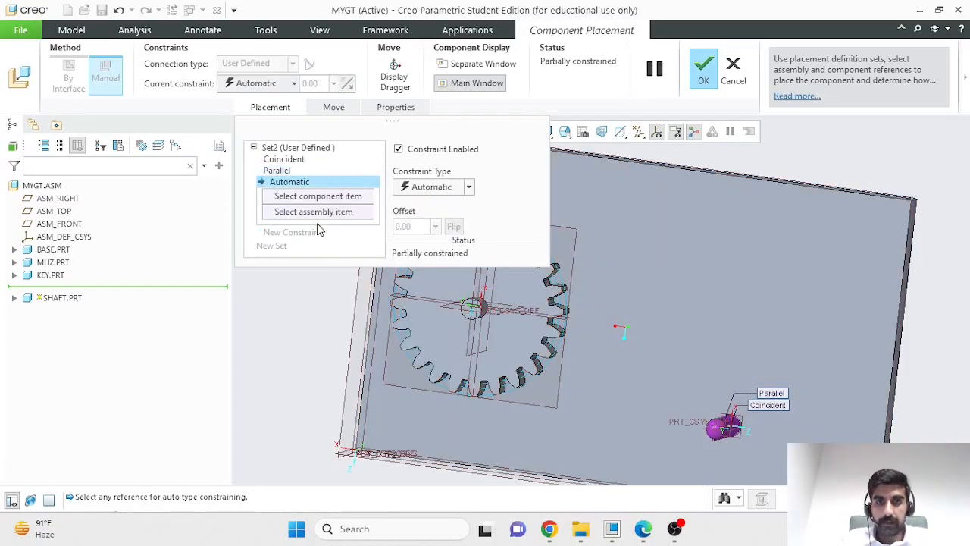
{"action": "left_click", "coordinate": [455, 312]}
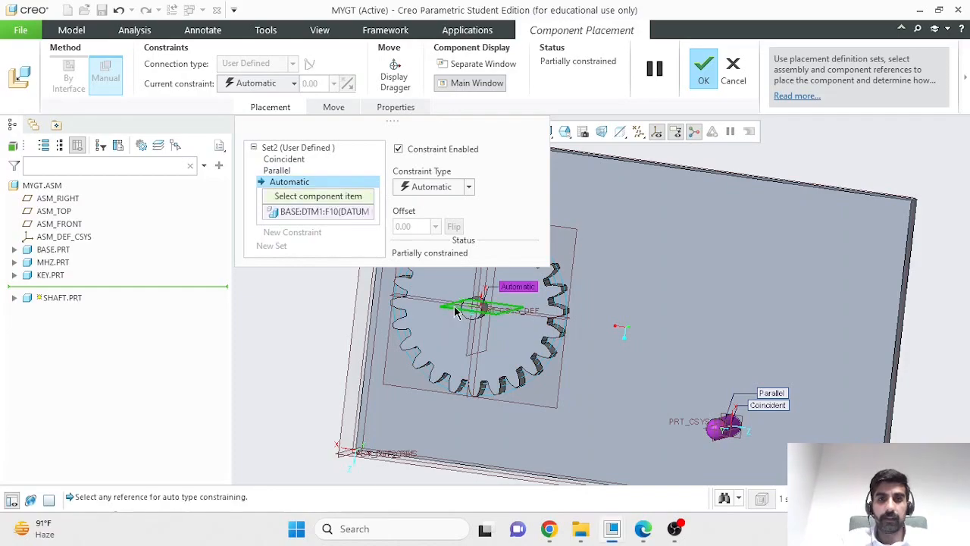
{"action": "left_click", "coordinate": [714, 432]}
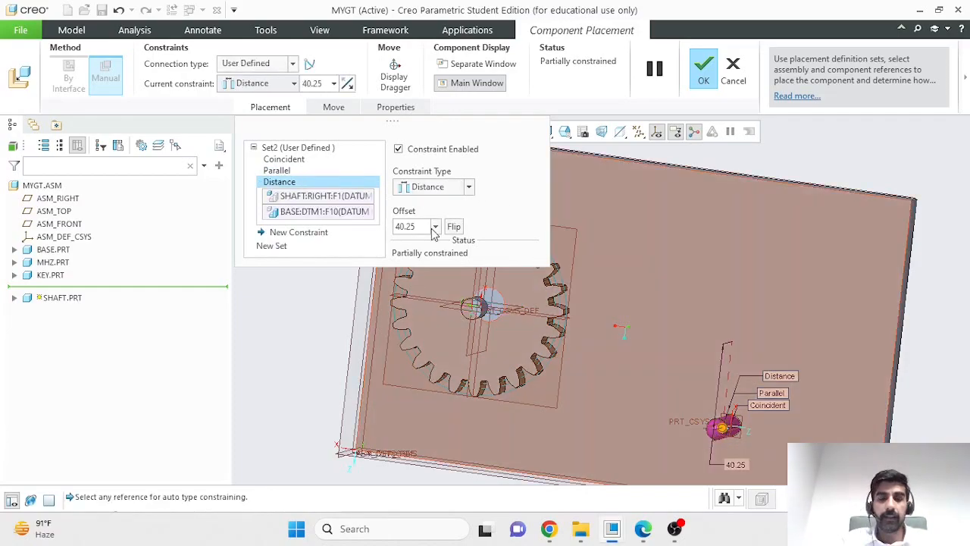
{"action": "left_click", "coordinate": [446, 189]}
{"action": "left_click", "coordinate": [439, 238]}
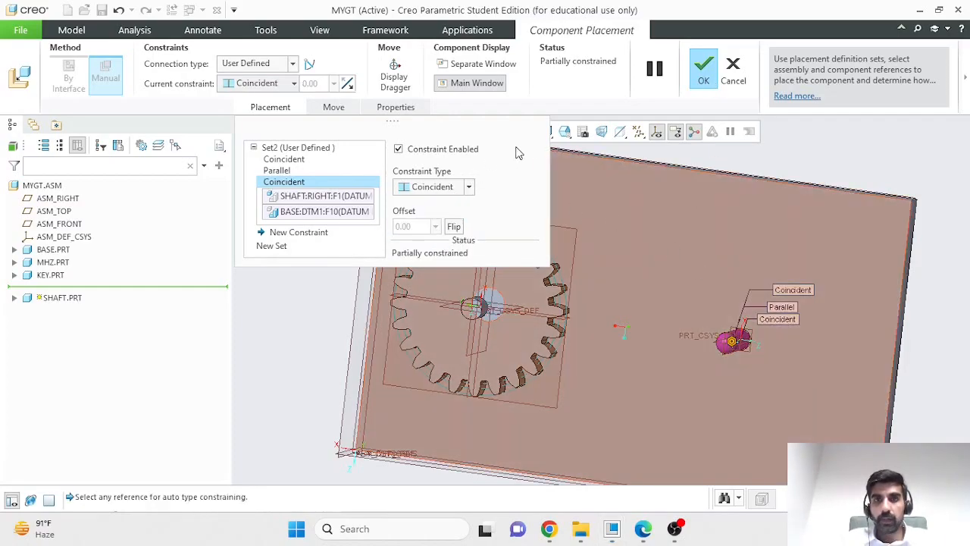
- Orient the view normal to the base's face and change the shaft's FRONT-to-DTM2 constraint to Distance
{"action": "left_click", "coordinate": [564, 131]}
{"action": "left_click", "coordinate": [583, 131]}
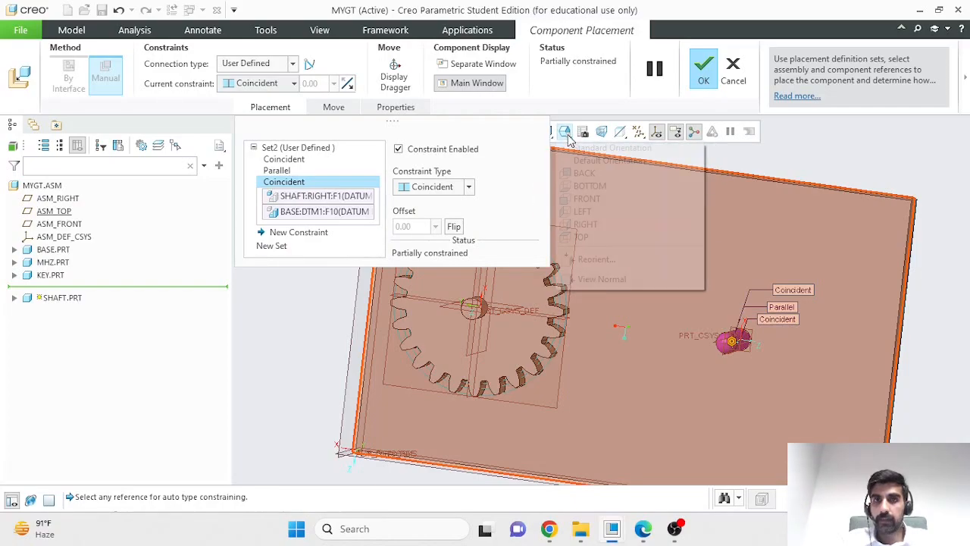
{"action": "left_click", "coordinate": [614, 279]}
{"action": "left_click", "coordinate": [743, 244]}
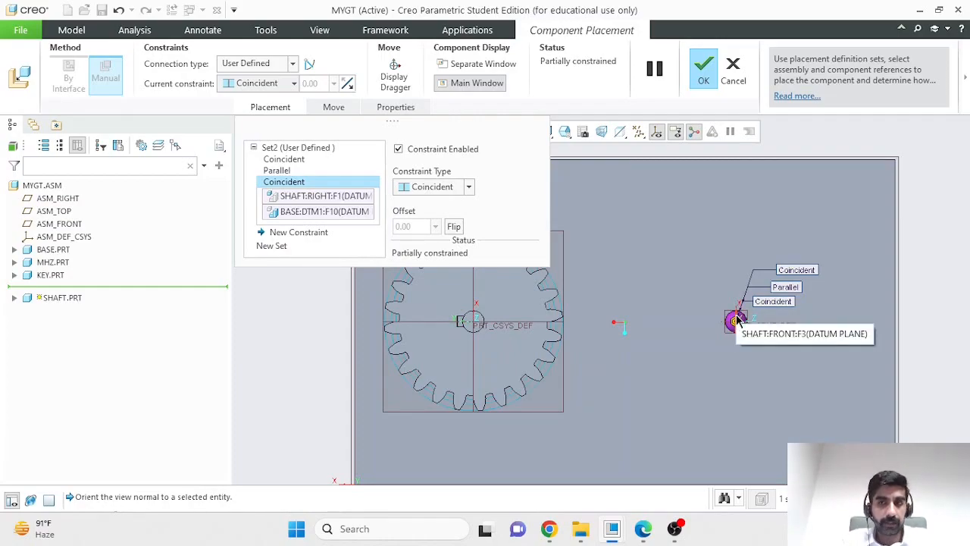
{"action": "left_click", "coordinate": [292, 170]}
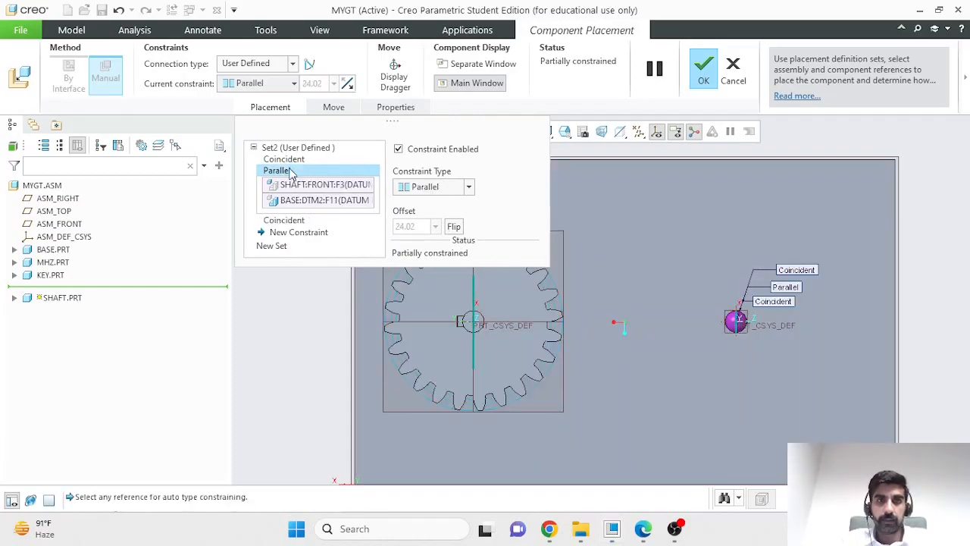
{"action": "left_click", "coordinate": [470, 187]}
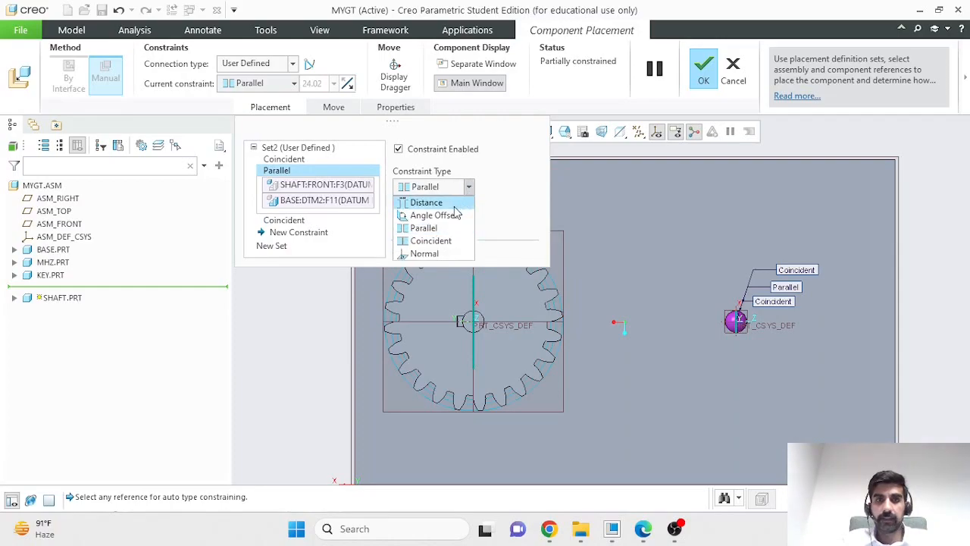
{"action": "left_click", "coordinate": [443, 205]}
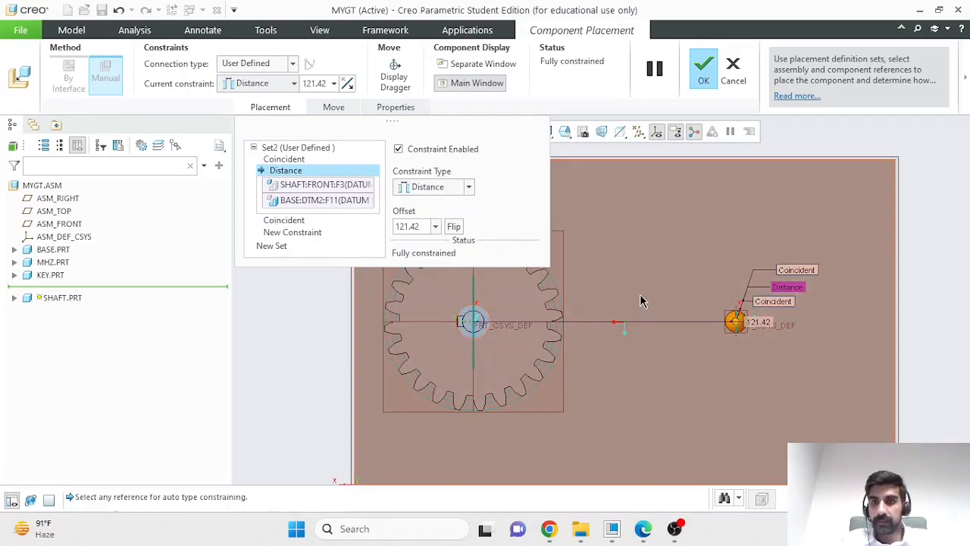
- Set the shaft's Distance offset from the base's DTM2 plane to 38.1*2 and accept the placement
{"action": "left_click_drag", "start_coordinate": [735, 323], "coordinate": [716, 324]}
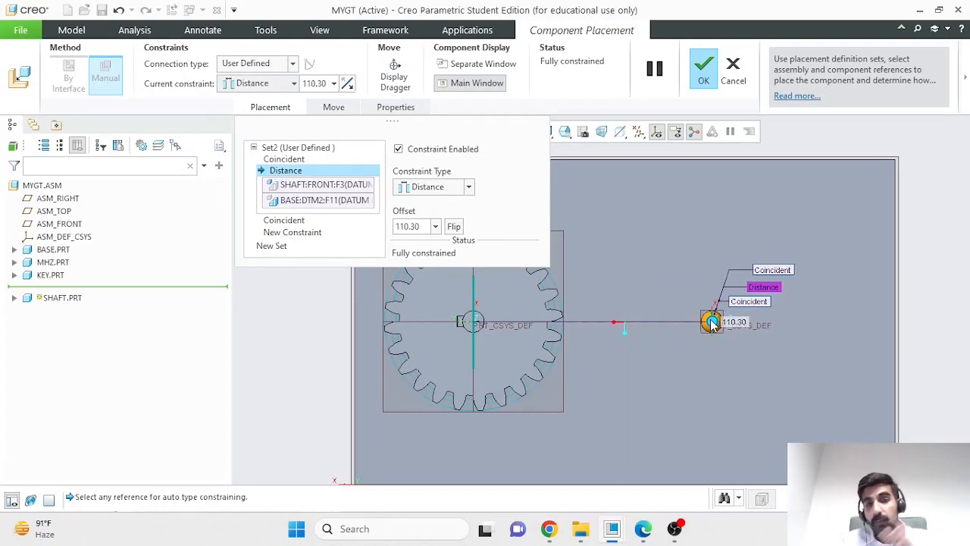
{"action": "scroll", "coordinate": [585, 228], "scroll_direction": "down", "scroll_amount": 5}
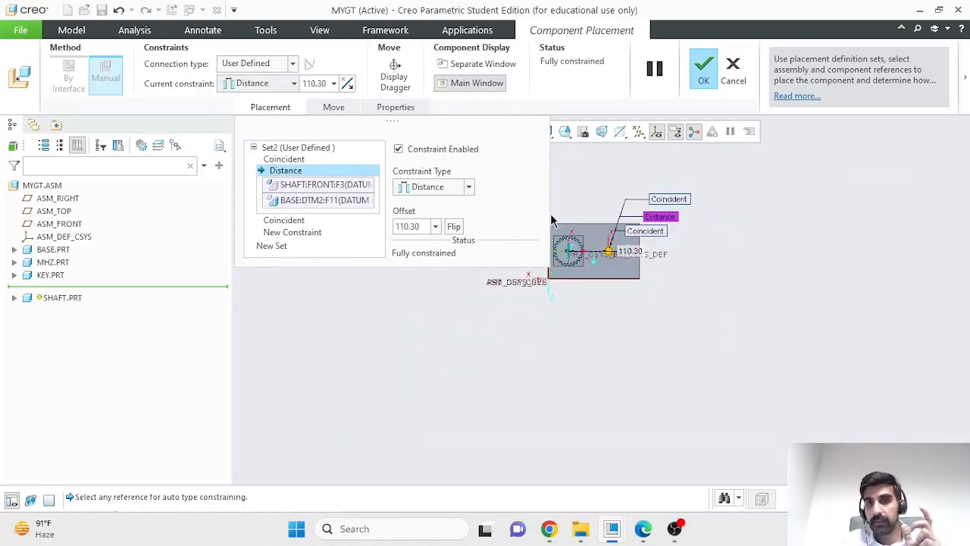
{"action": "scroll", "coordinate": [573, 250], "scroll_direction": "up", "scroll_amount": 4}
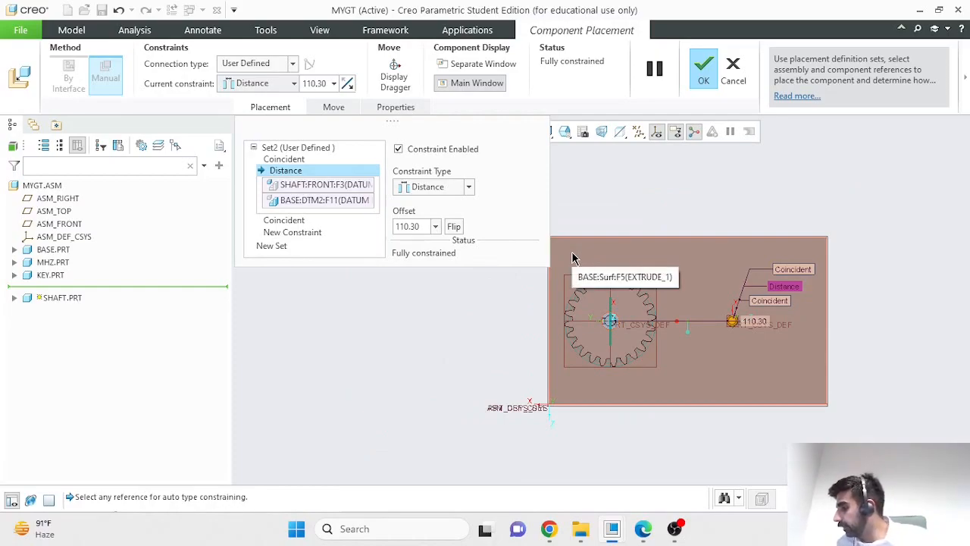
{"action": "scroll", "coordinate": [698, 419], "scroll_direction": "up", "scroll_amount": 2}
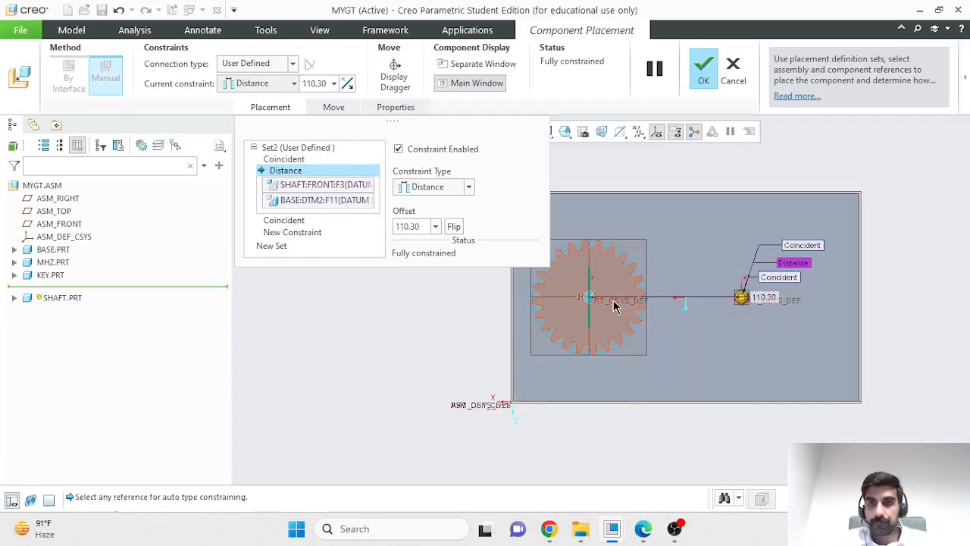
{"action": "double_click", "coordinate": [397, 227]}
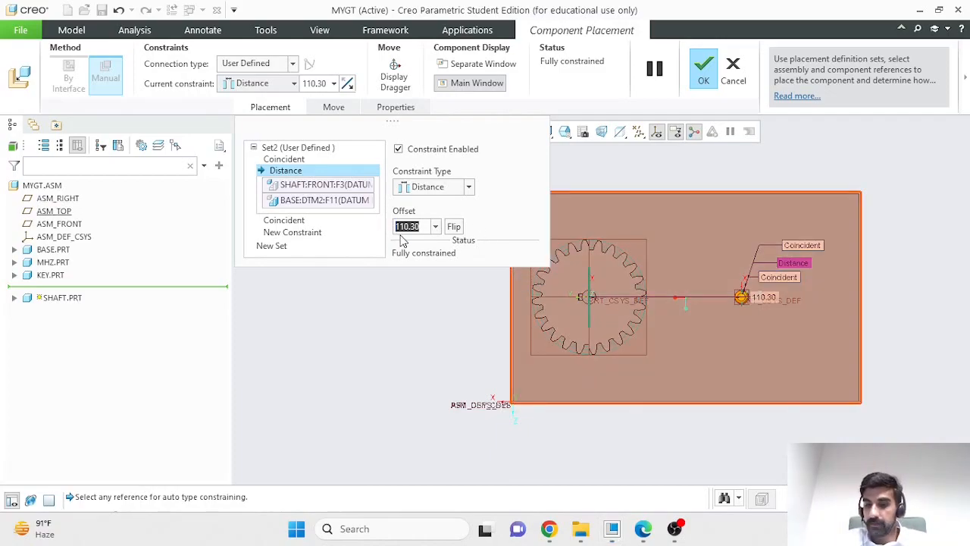
{"action": "type", "text": "38."}
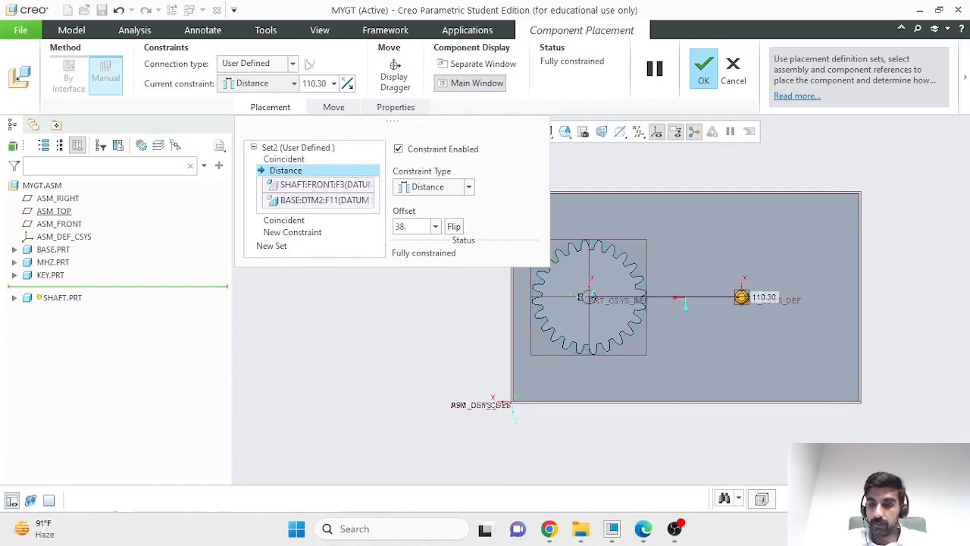
{"action": "type", "text": "1*2"}
{"action": "key", "text": "Return"}
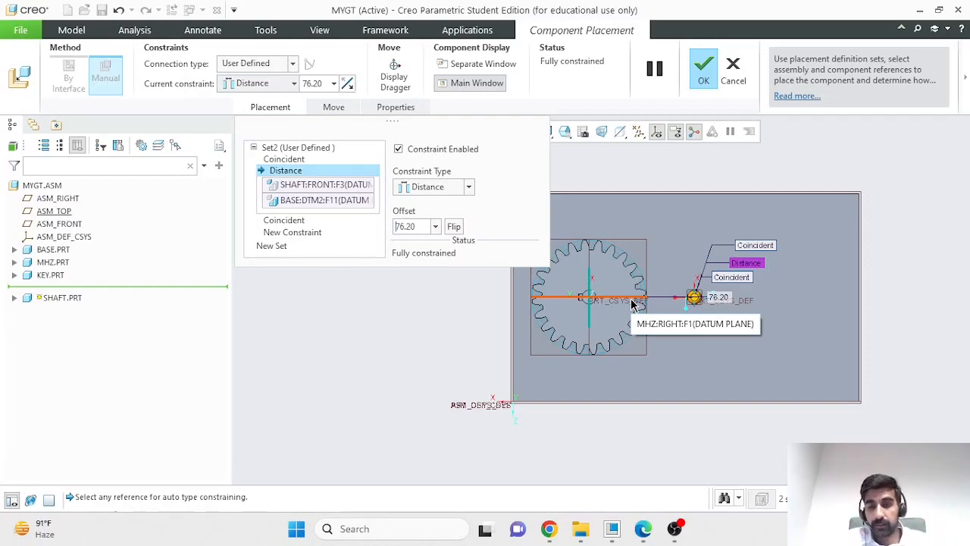
{"action": "left_click", "coordinate": [699, 75]}
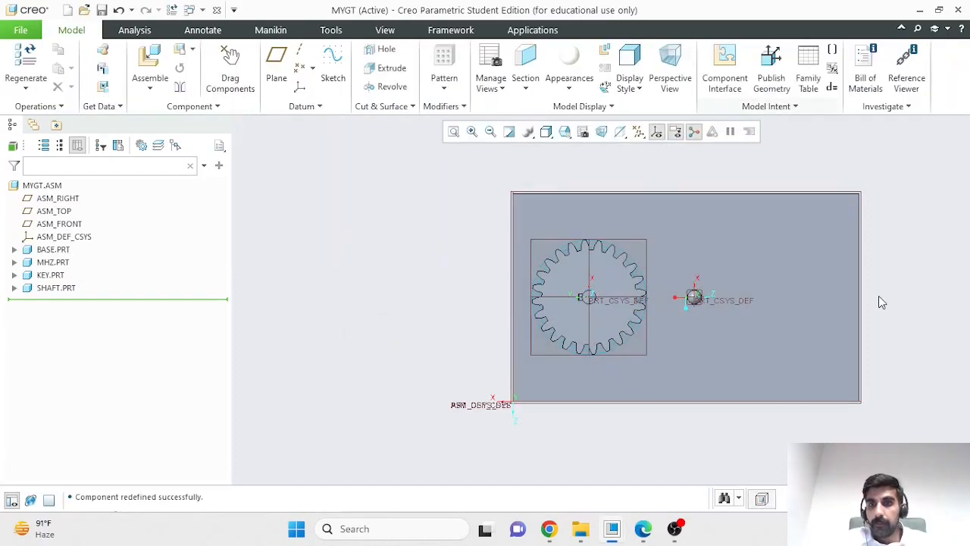
- Review the placement definition of SHAFT.PRT and close it without changing any constraint
{"action": "middle_click_drag", "start_coordinate": [911, 327], "coordinate": [890, 334]}
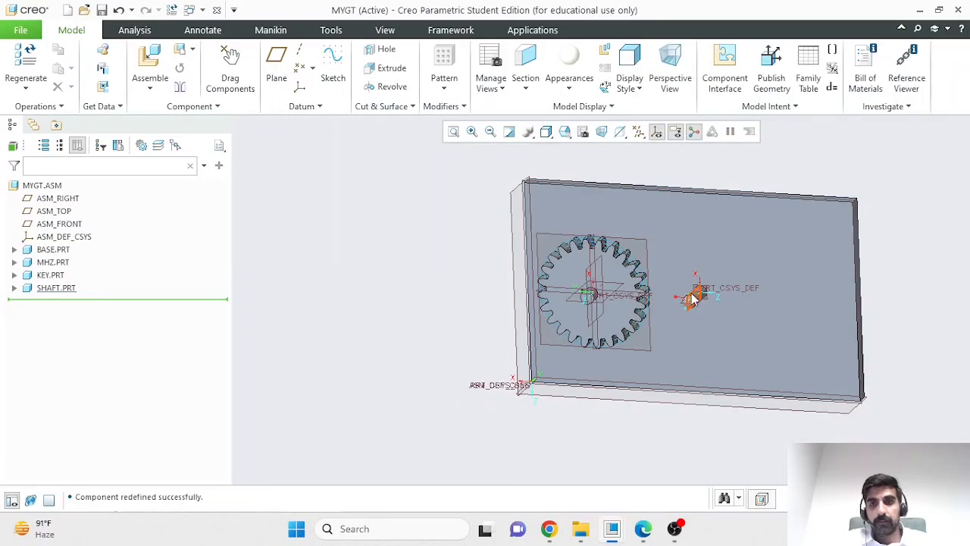
{"action": "left_click", "coordinate": [47, 289]}
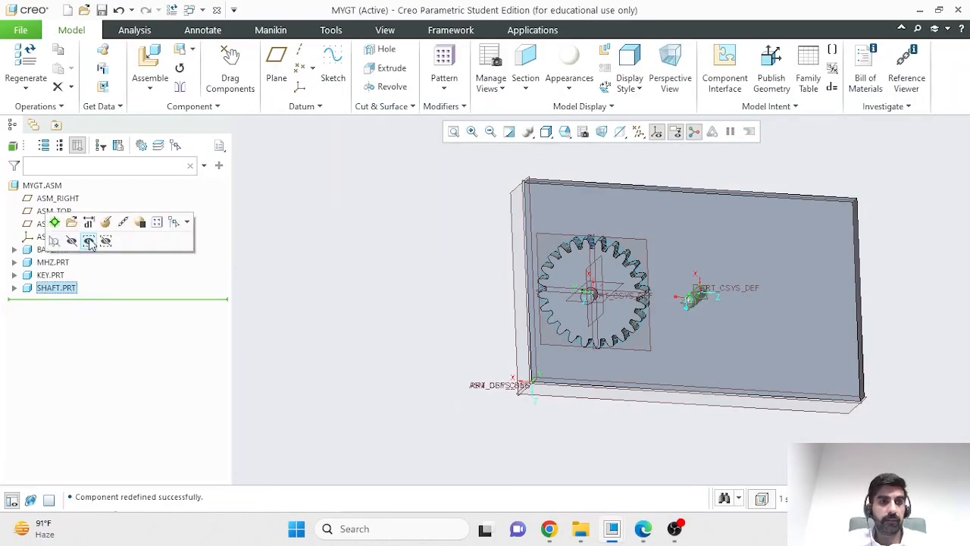
{"action": "left_click", "coordinate": [101, 223]}
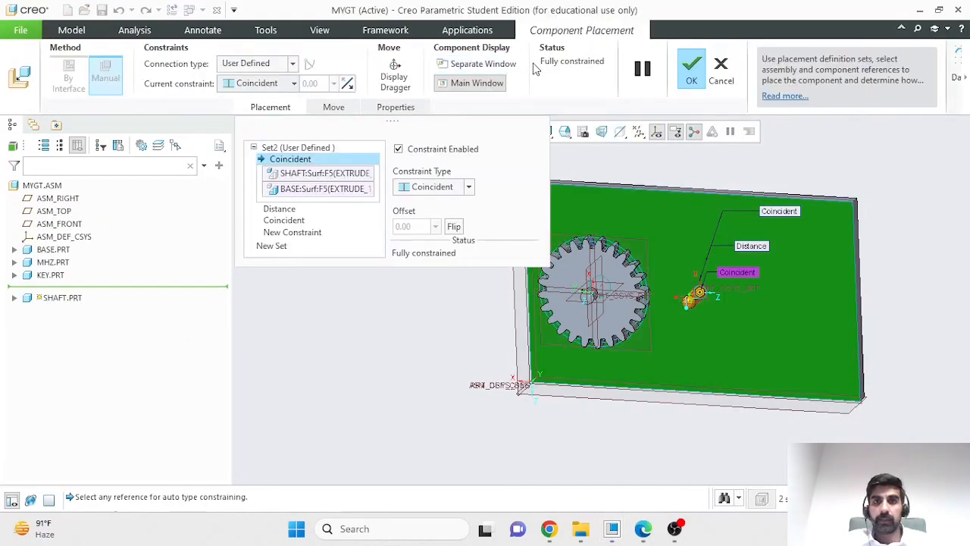
{"action": "left_click", "coordinate": [692, 72]}
- Bring a second copy of the MHZ.prt gear into the assembly for placement
{"action": "middle_click_drag", "start_coordinate": [788, 440], "coordinate": [744, 435]}
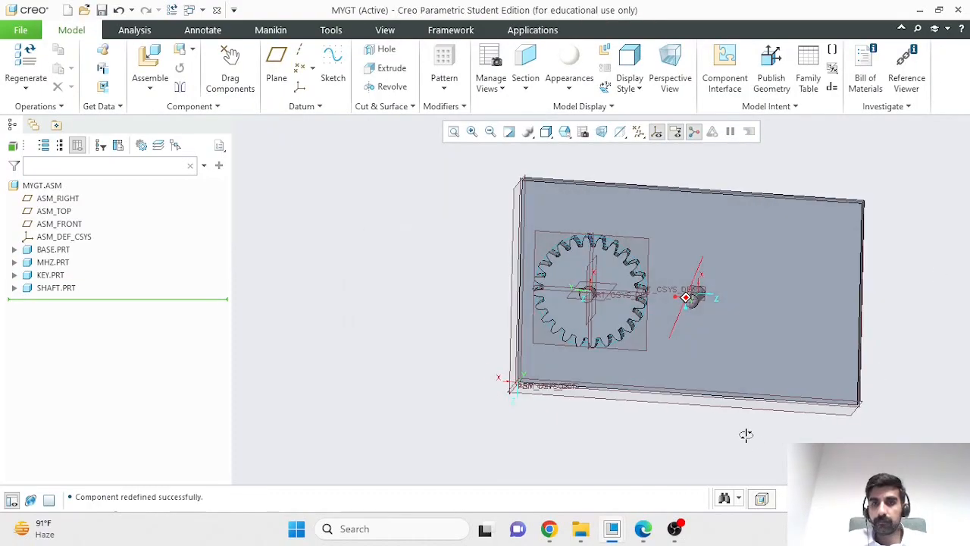
{"action": "left_click", "coordinate": [152, 61]}
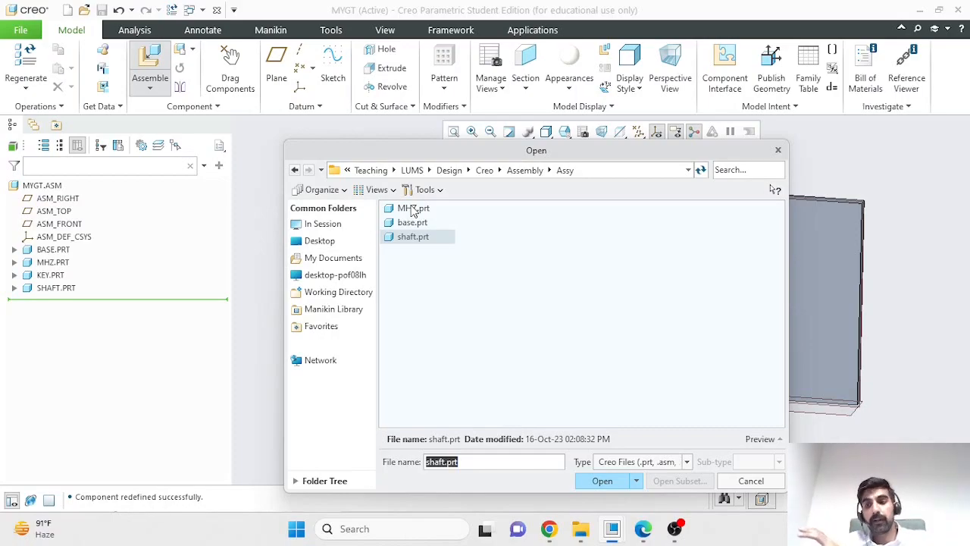
{"action": "left_click", "coordinate": [414, 209]}
{"action": "left_click", "coordinate": [605, 481]}
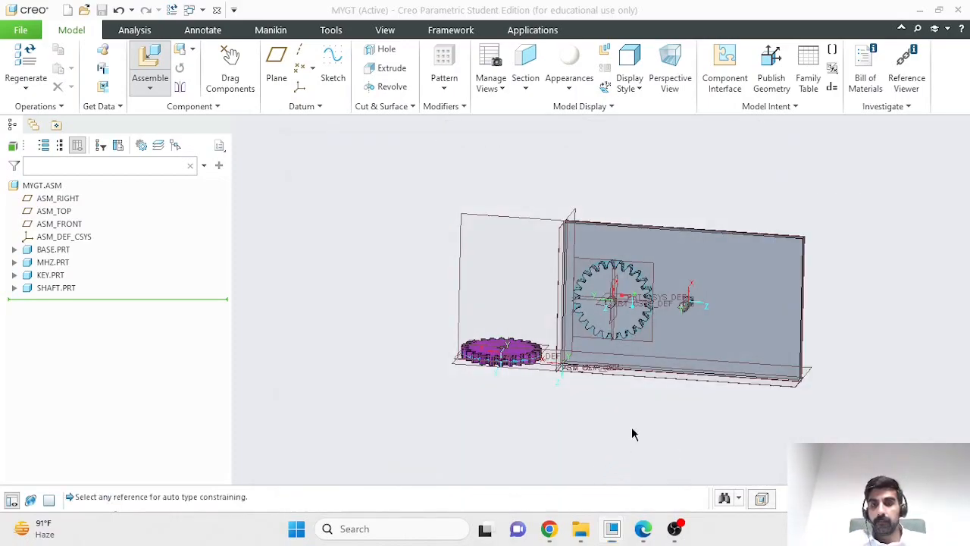
{"action": "scroll", "coordinate": [531, 307], "scroll_direction": "up", "scroll_amount": 2}
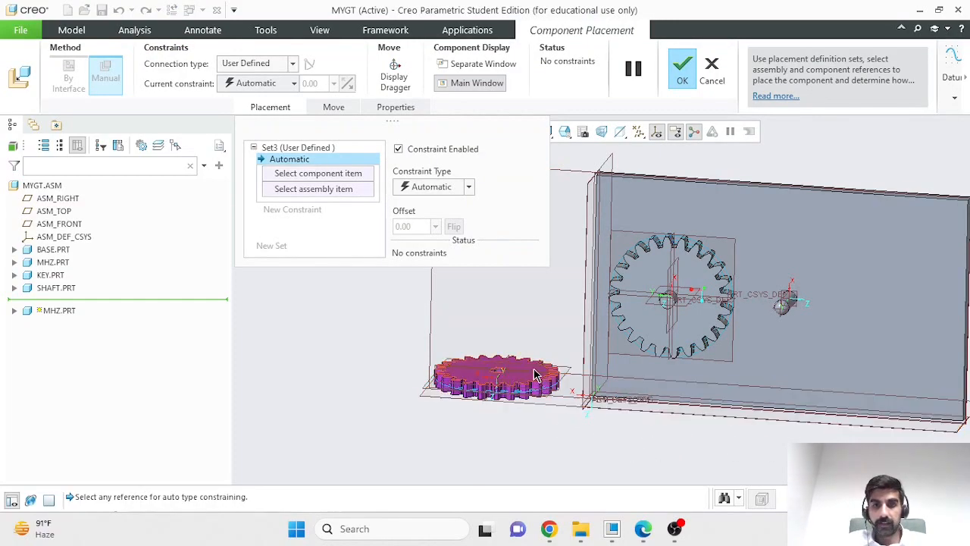
- Constrain the new gear's flat face to the base's large surface with a Distance constraint offset by 20
{"action": "left_click", "coordinate": [458, 376]}
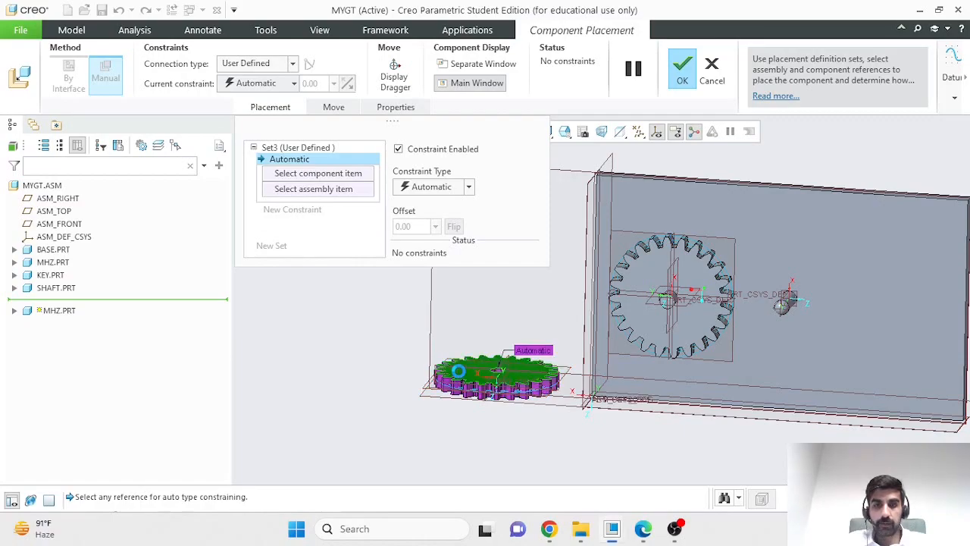
{"action": "middle_click_drag", "start_coordinate": [868, 288], "coordinate": [887, 316]}
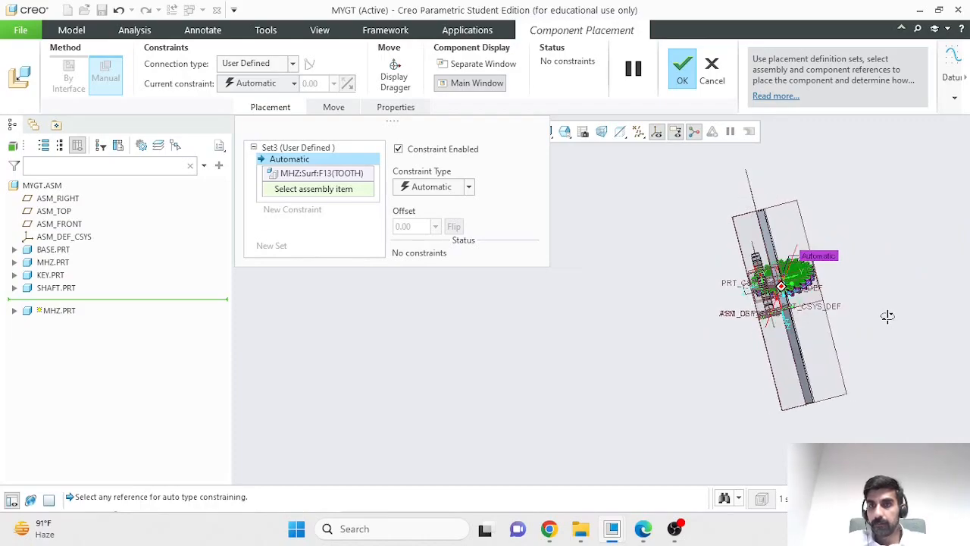
{"action": "middle_click_drag", "start_coordinate": [810, 334], "coordinate": [893, 344]}
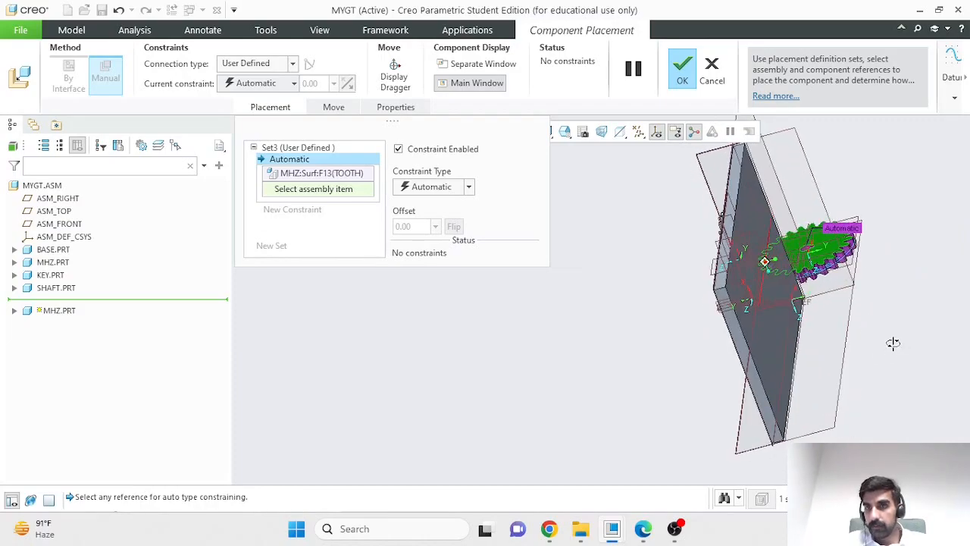
{"action": "left_click", "coordinate": [733, 303]}
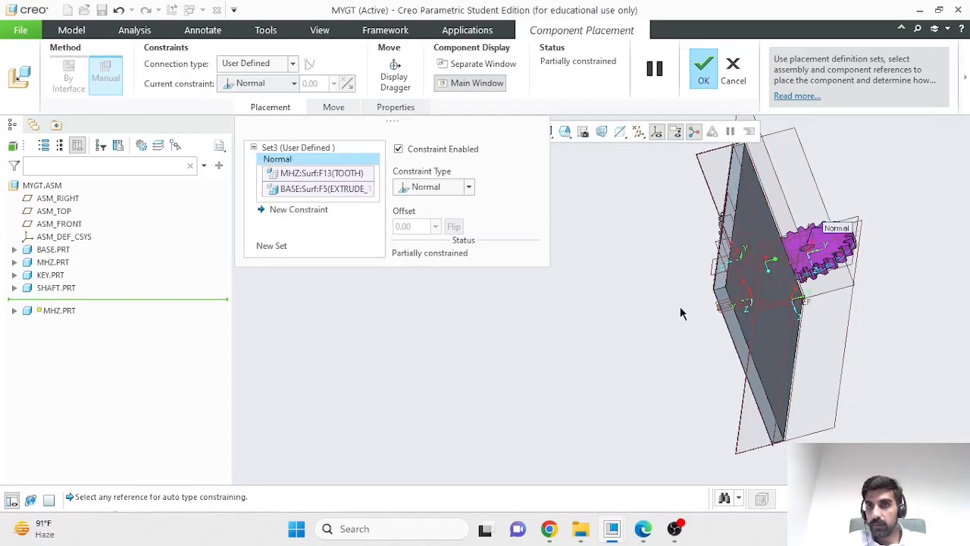
{"action": "left_click", "coordinate": [442, 188]}
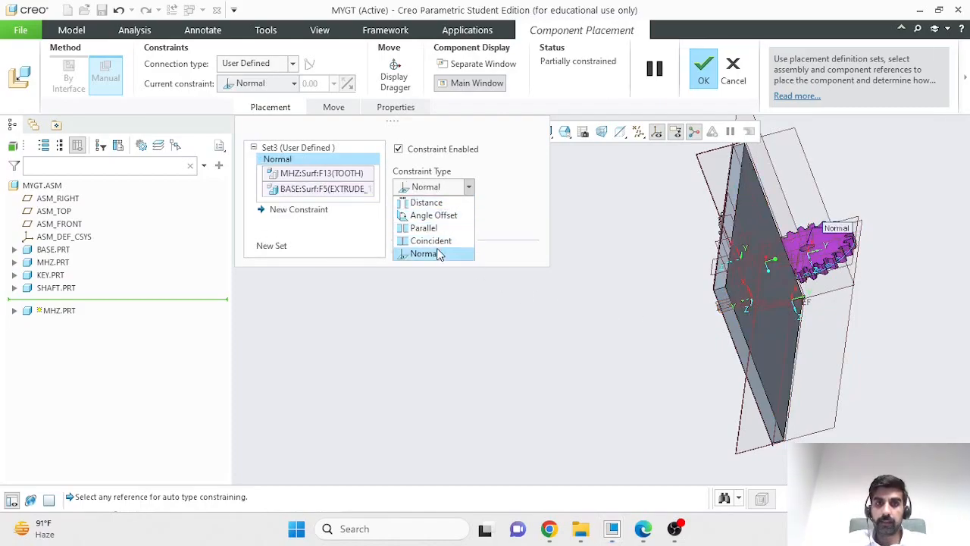
{"action": "left_click", "coordinate": [442, 203]}
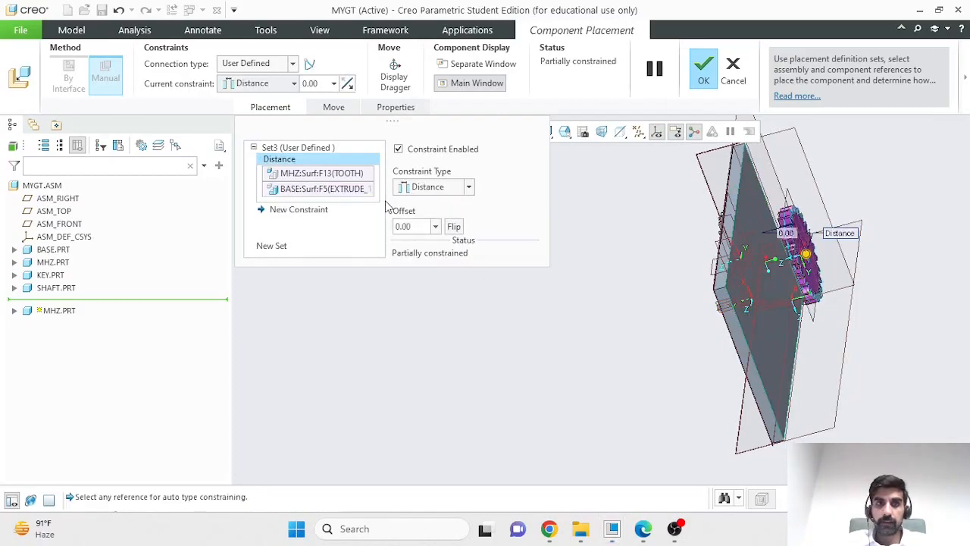
{"action": "type", "text": "20"}
{"action": "key", "text": "Return"}
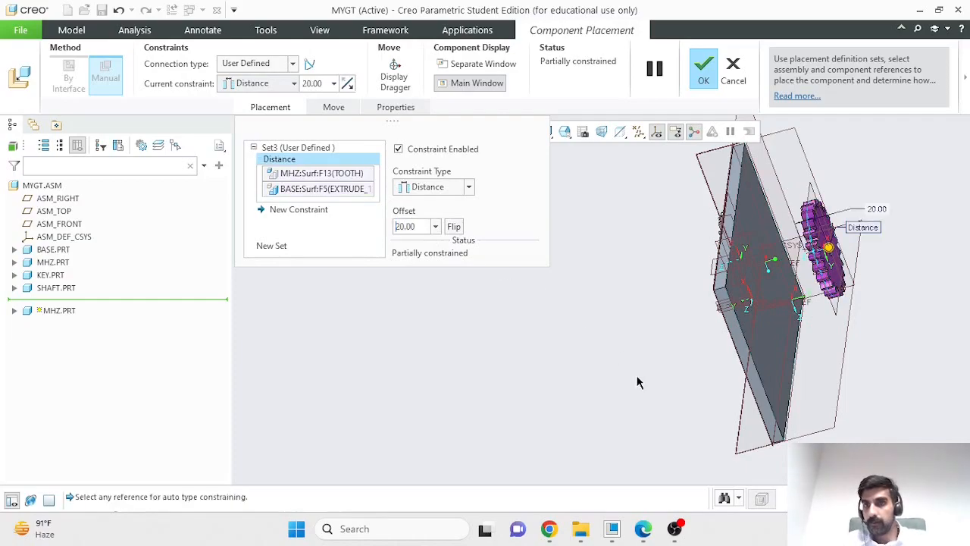
- Flip the orientation of the new gear's Distance constraint back and forth to compare which way its face points
{"action": "left_click", "coordinate": [454, 226]}
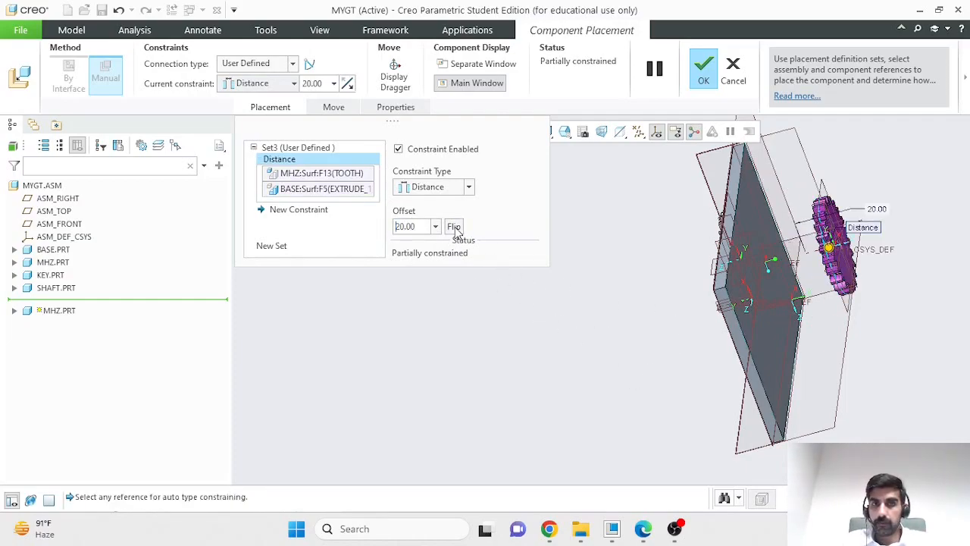
{"action": "left_click", "coordinate": [456, 228]}
{"action": "mouse_move", "coordinate": [541, 325]}
{"action": "middle_mouse_down"}
{"action": "mouse_move", "coordinate": [553, 311]}
{"action": "mouse_move", "coordinate": [553, 323]}
{"action": "middle_mouse_up"}
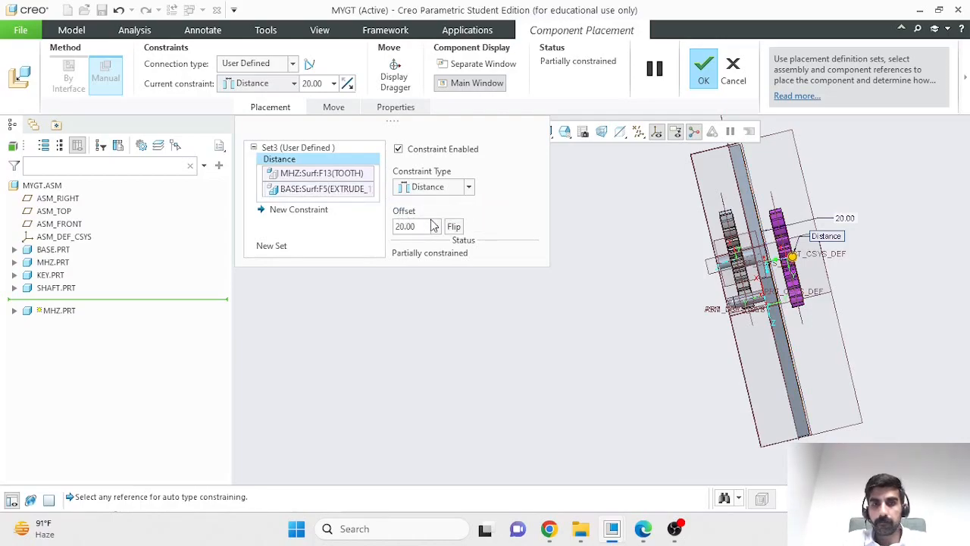
{"action": "left_click", "coordinate": [453, 230]}
{"action": "left_click", "coordinate": [453, 230]}
{"action": "left_click", "coordinate": [453, 229]}
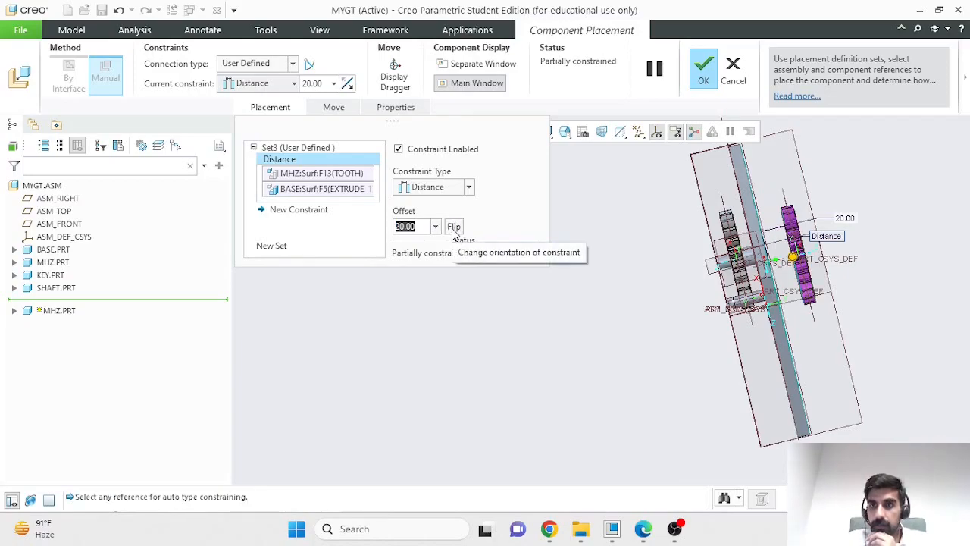
- Set the new gear's Distance offset to -20 to move it to the opposite side of the base
{"action": "left_click", "coordinate": [397, 228]}
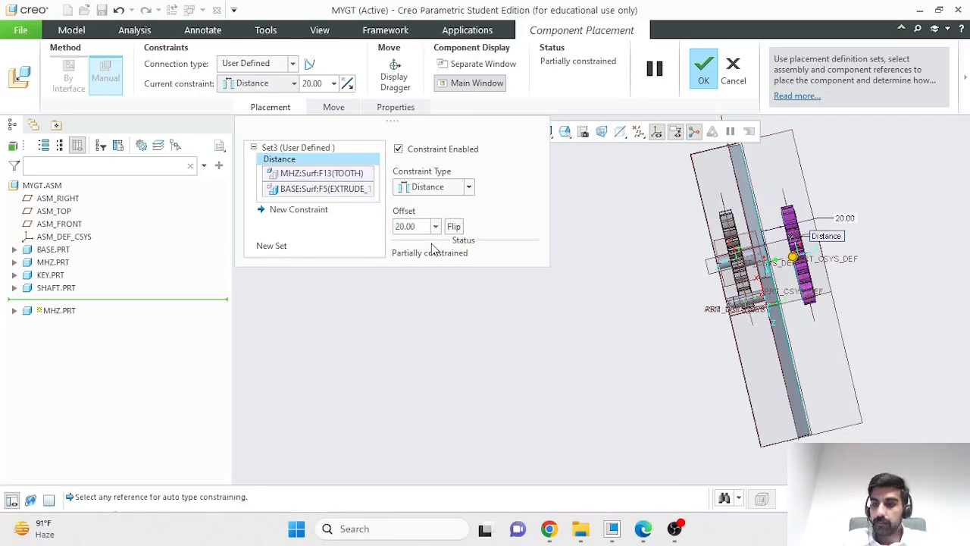
{"action": "type", "text": "-"}
{"action": "key", "text": "Return"}
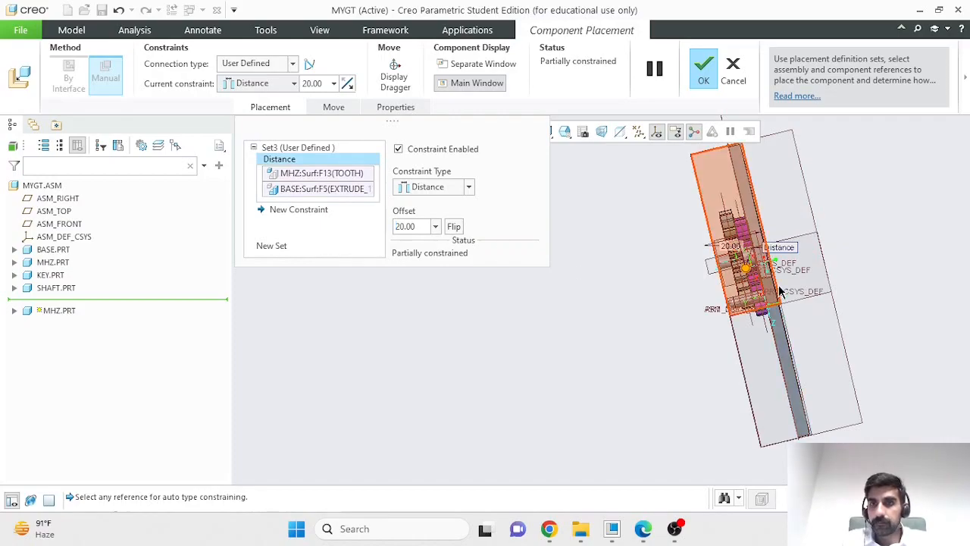
{"action": "middle_click_drag", "start_coordinate": [668, 343], "coordinate": [686, 396]}
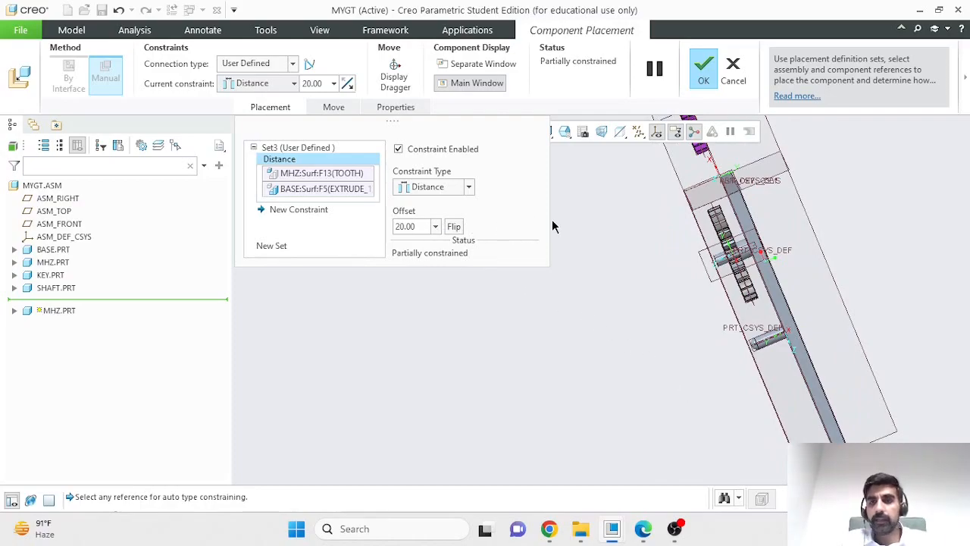
{"action": "scroll", "coordinate": [622, 188], "scroll_direction": "down", "scroll_amount": 3}
{"action": "scroll", "coordinate": [621, 188], "scroll_direction": "up", "scroll_amount": 4}
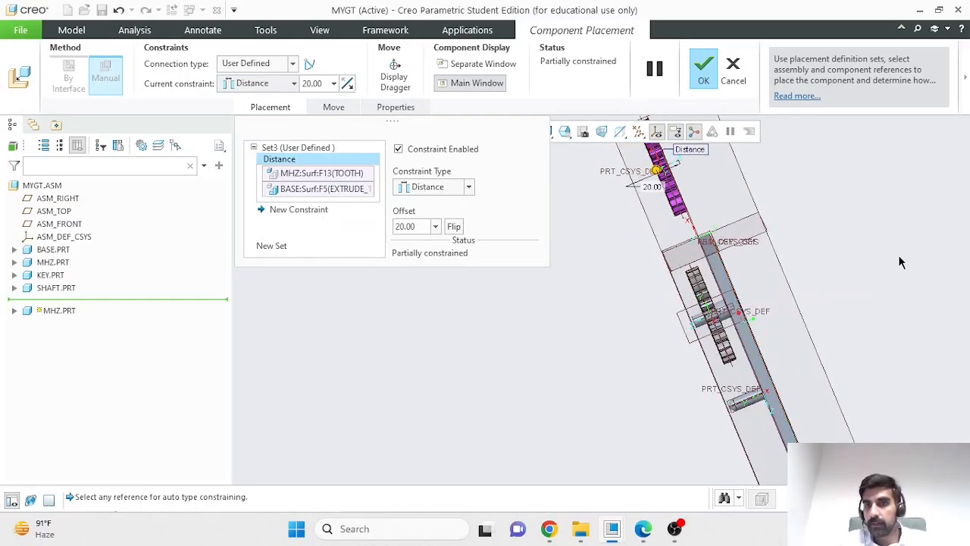
{"action": "scroll", "coordinate": [890, 266], "scroll_direction": "up", "scroll_amount": 3}
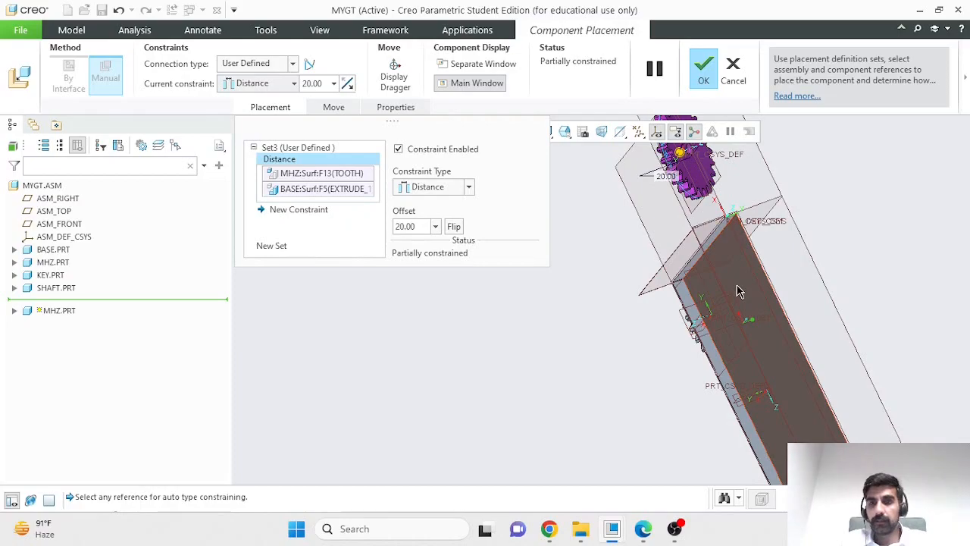
- Replace the base reference with the first gear's flat face and make the two gear faces Coincident
{"action": "right_click", "coordinate": [354, 189]}
{"action": "left_click", "coordinate": [377, 197]}
{"action": "middle_click_drag", "start_coordinate": [532, 340], "coordinate": [673, 309]}
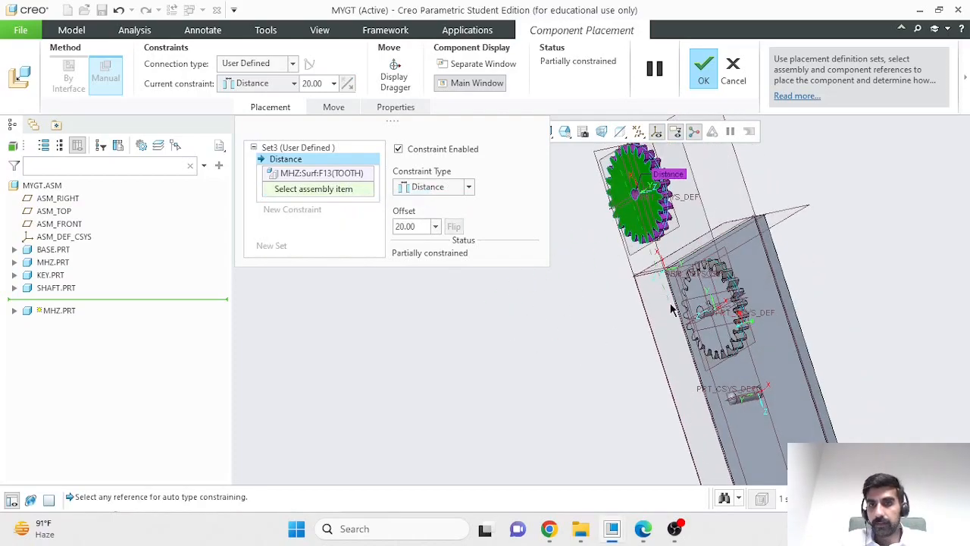
{"action": "left_click", "coordinate": [724, 292]}
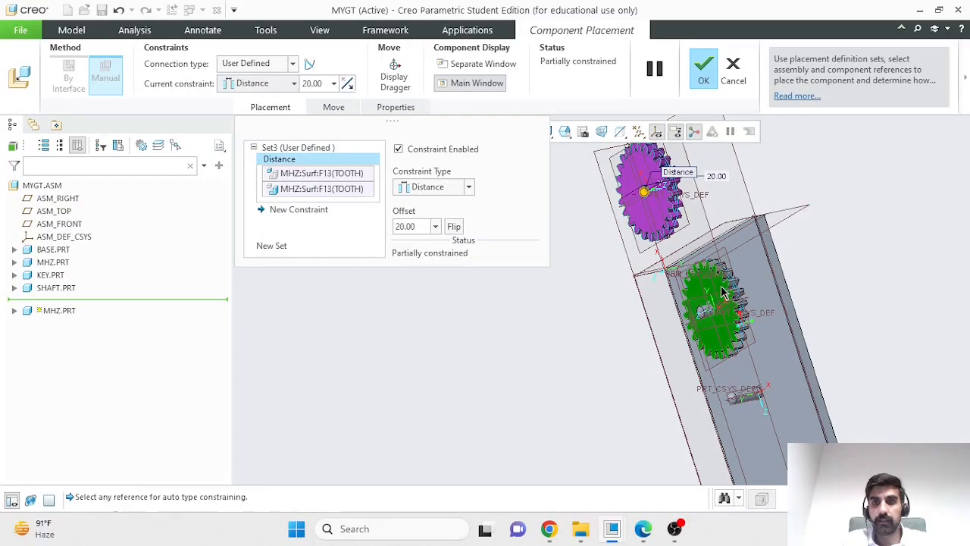
{"action": "left_click", "coordinate": [434, 189]}
{"action": "left_click", "coordinate": [428, 233]}
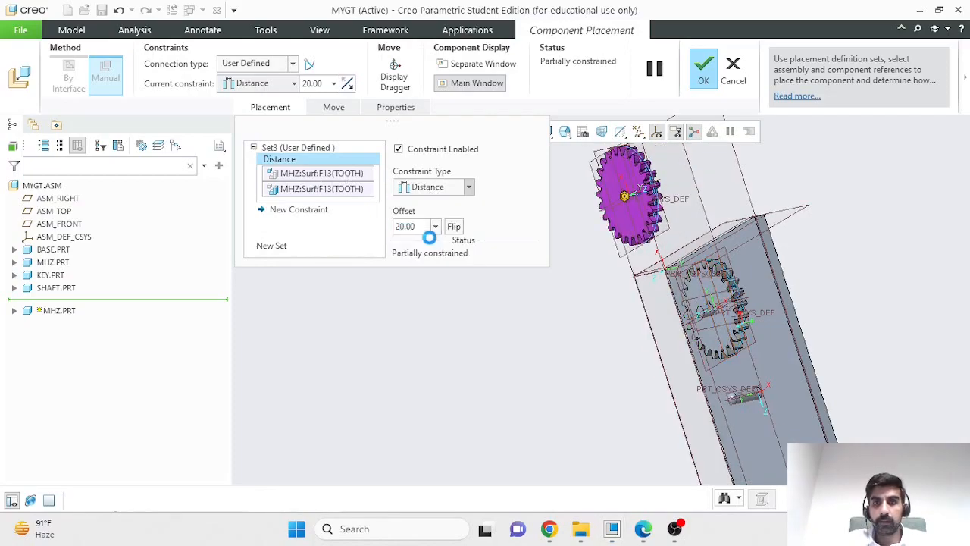
- Turn on the component dragger and move the new gear away from the first gear, beyond the base's opposite edge
{"action": "middle_click_drag", "start_coordinate": [871, 254], "coordinate": [853, 279]}
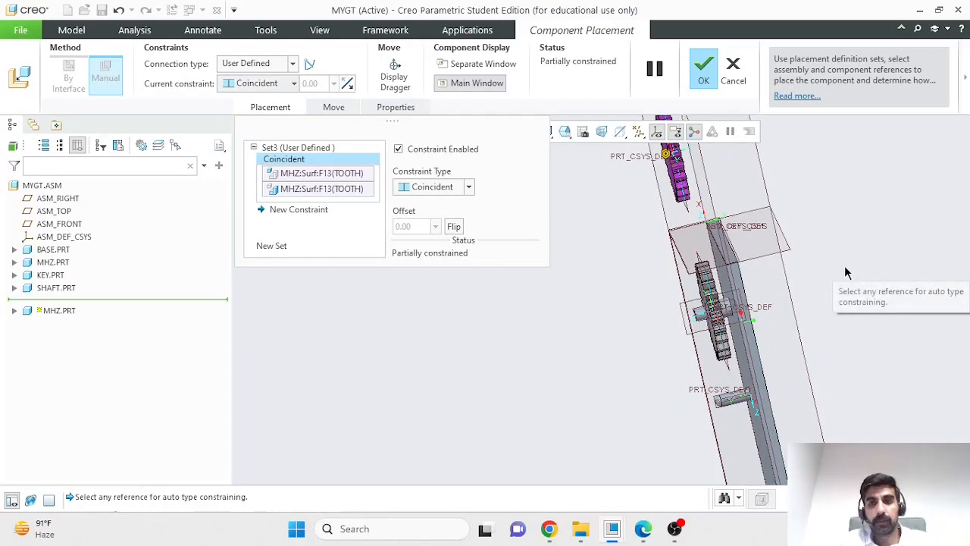
{"action": "scroll", "coordinate": [829, 357], "scroll_direction": "up", "scroll_amount": 3}
{"action": "middle_click_drag", "start_coordinate": [728, 370], "coordinate": [797, 344]}
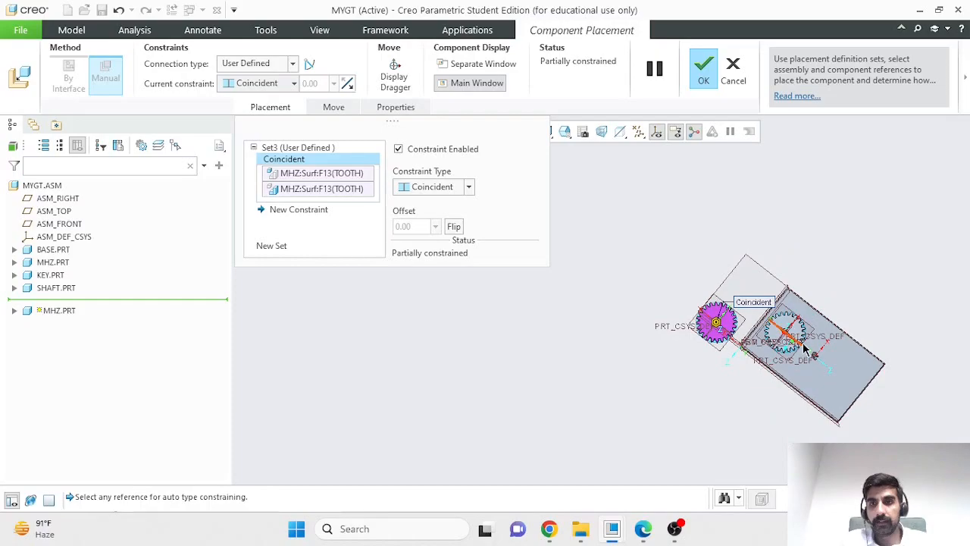
{"action": "left_click", "coordinate": [393, 69]}
{"action": "left_click_drag", "start_coordinate": [687, 302], "coordinate": [789, 382]}
{"action": "left_click_drag", "start_coordinate": [850, 367], "coordinate": [894, 232]}
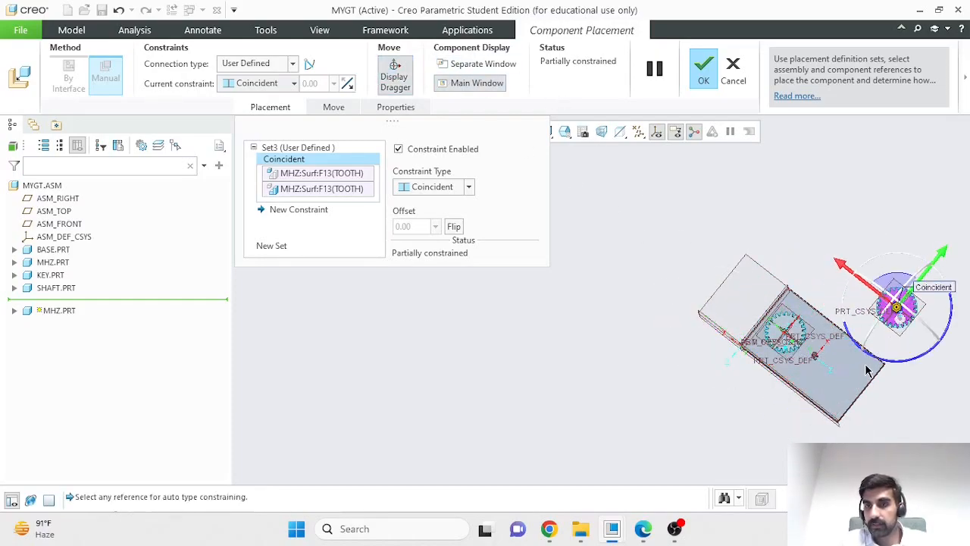
{"action": "scroll", "coordinate": [913, 375], "scroll_direction": "down", "scroll_amount": 2}
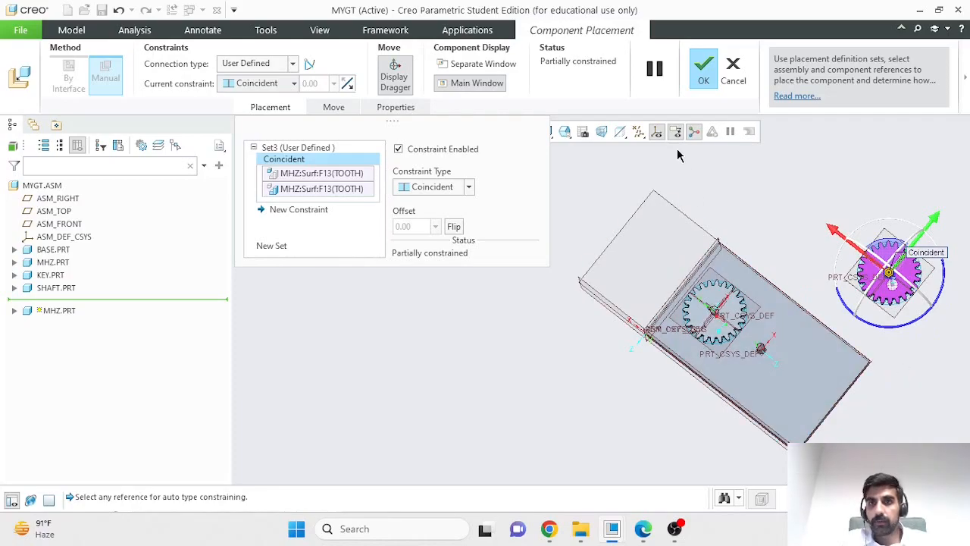
- Show the new gear in a separate window and make its bore surface Coincident with the second shaft's cylindrical surface
{"action": "left_click", "coordinate": [479, 64]}
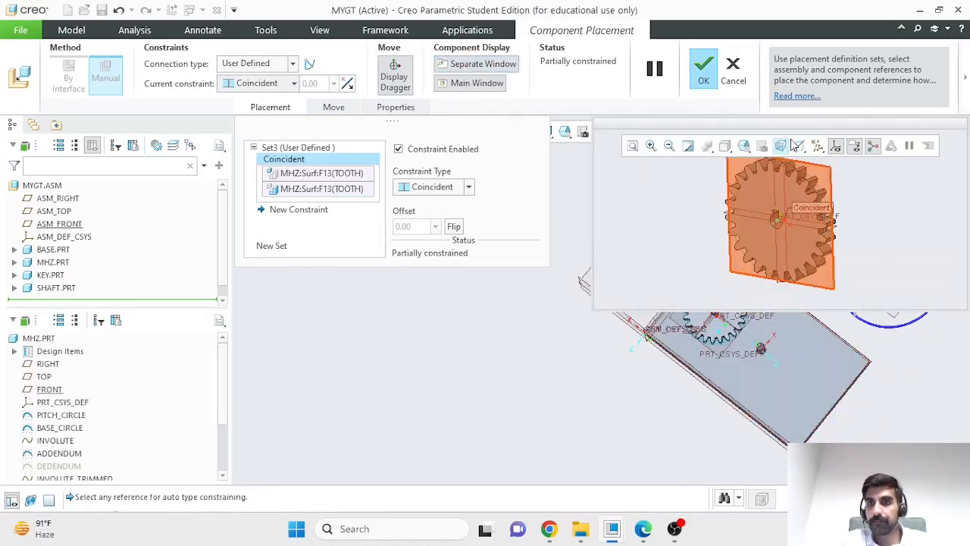
{"action": "left_click_drag", "start_coordinate": [805, 123], "coordinate": [448, 268]}
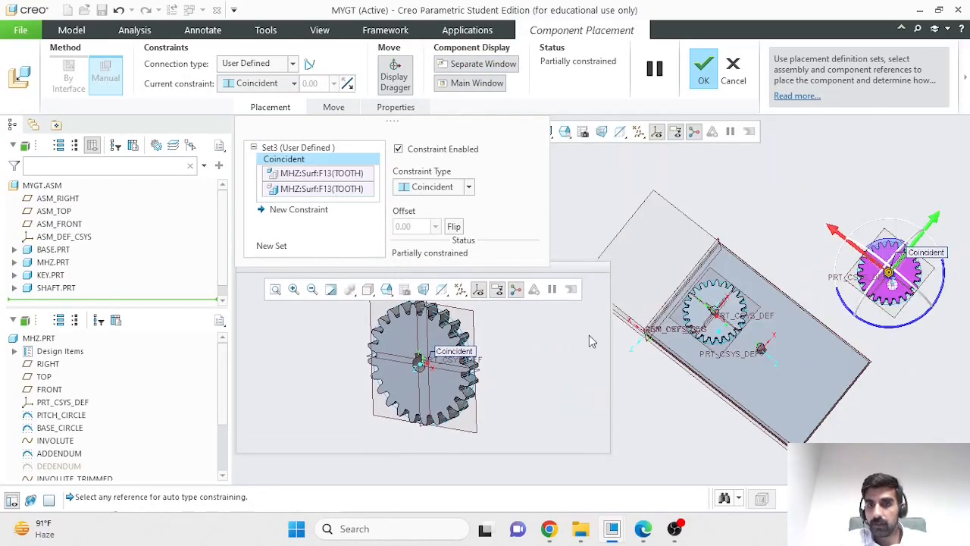
{"action": "middle_click_drag", "start_coordinate": [875, 387], "coordinate": [853, 372]}
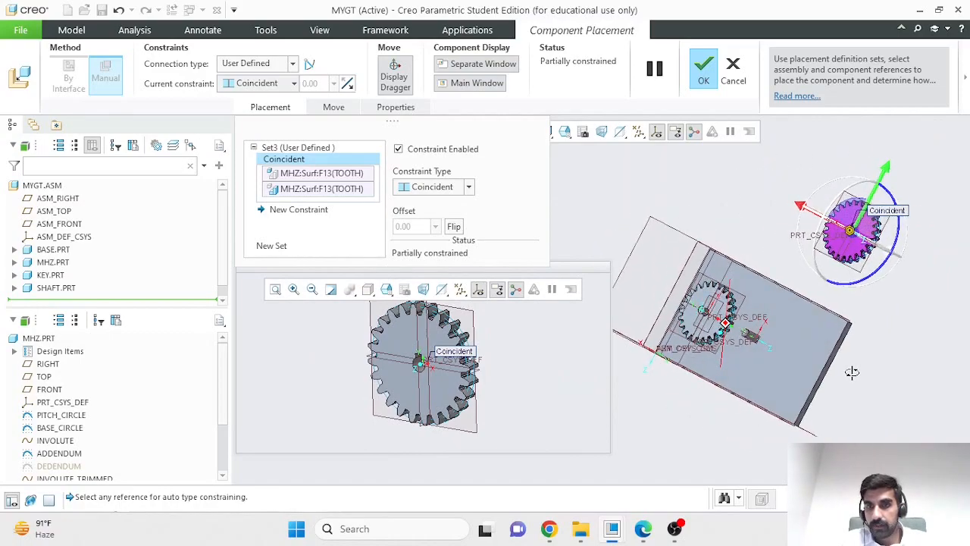
{"action": "scroll", "coordinate": [719, 354], "scroll_direction": "down", "scroll_amount": 5}
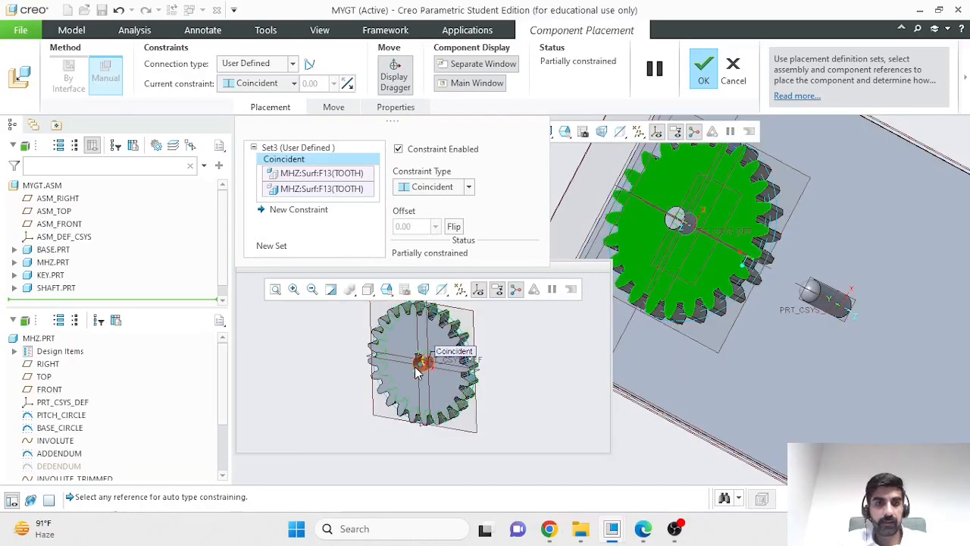
{"action": "scroll", "coordinate": [422, 364], "scroll_direction": "down", "scroll_amount": 3}
{"action": "scroll", "coordinate": [423, 367], "scroll_direction": "down", "scroll_amount": 2}
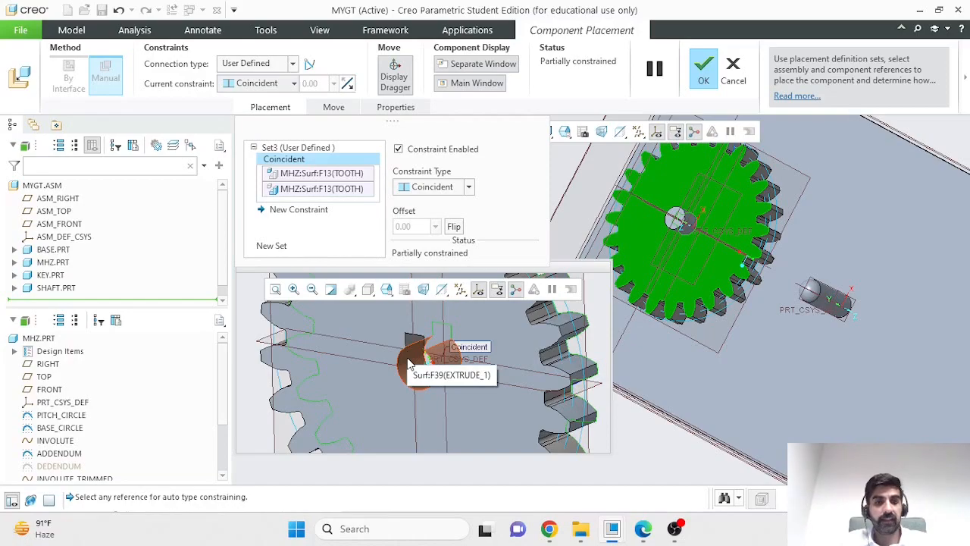
{"action": "left_click", "coordinate": [408, 365]}
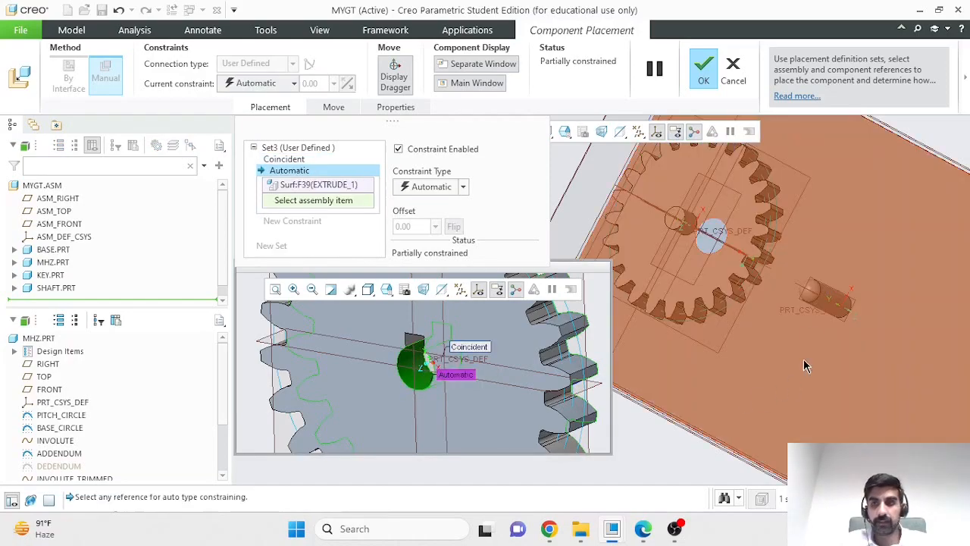
{"action": "left_click", "coordinate": [835, 303]}
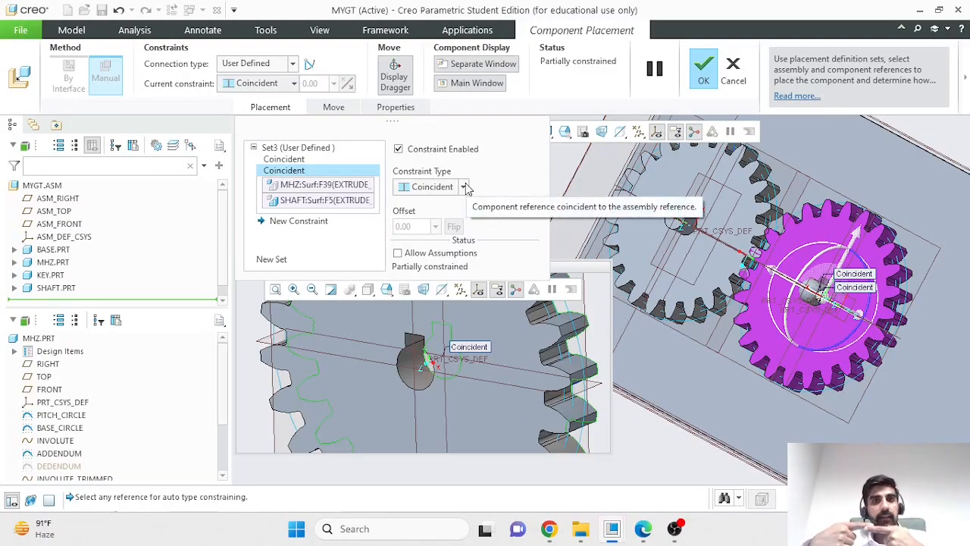
- Leave Allow Assumptions disabled so the new gear can rotate, and accept its placement
{"action": "left_click", "coordinate": [398, 253]}
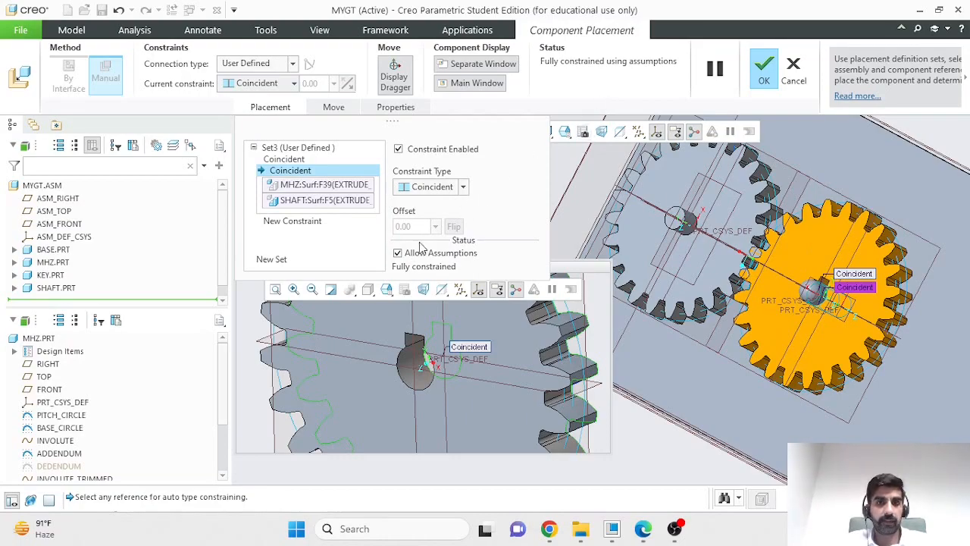
{"action": "left_click", "coordinate": [398, 253]}
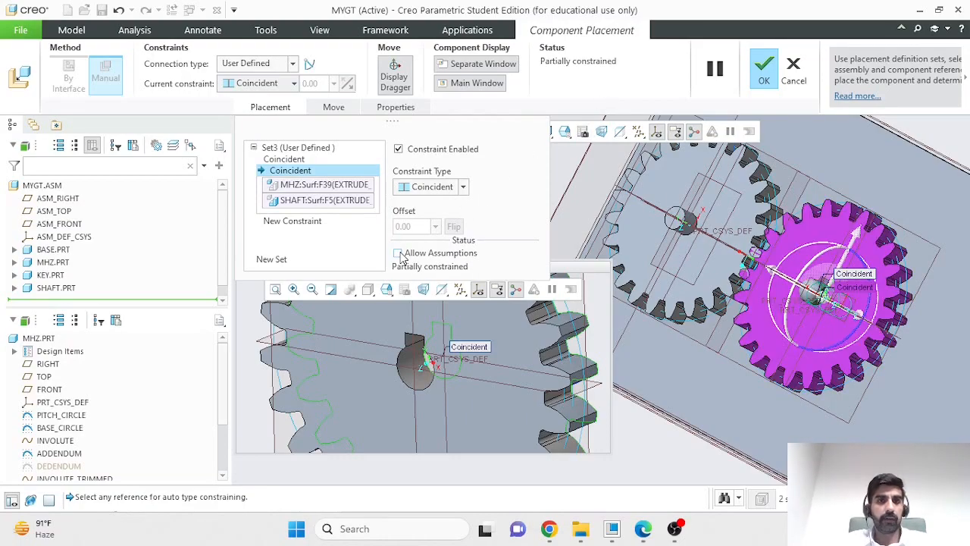
{"action": "left_click", "coordinate": [767, 74]}
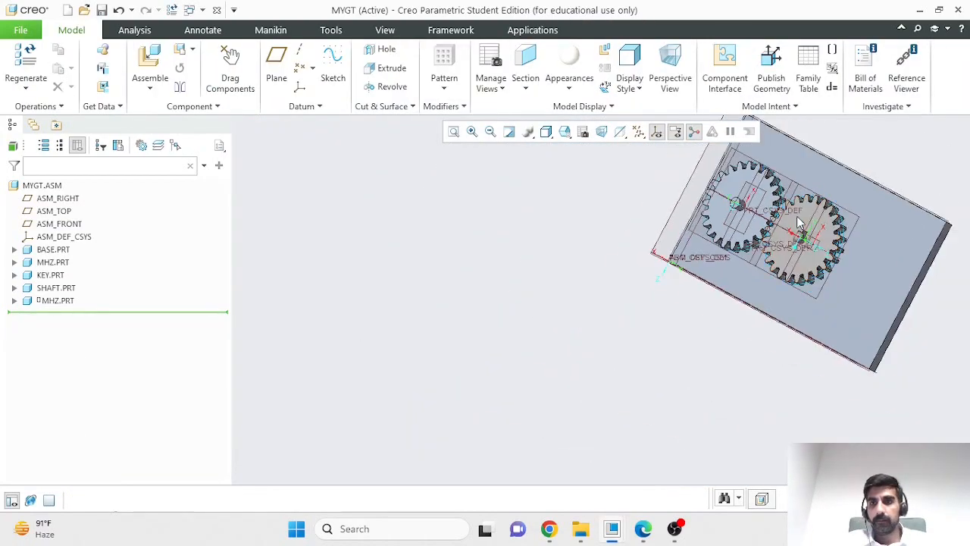
- Rotate the second gear about its shaft with Drag Components, and try dragging the first gear too
{"action": "middle_click_drag", "start_coordinate": [891, 186], "coordinate": [921, 181]}
{"action": "scroll", "coordinate": [907, 282], "scroll_direction": "down", "scroll_amount": 1}
{"action": "left_click", "coordinate": [230, 68]}
{"action": "left_click", "coordinate": [780, 204]}
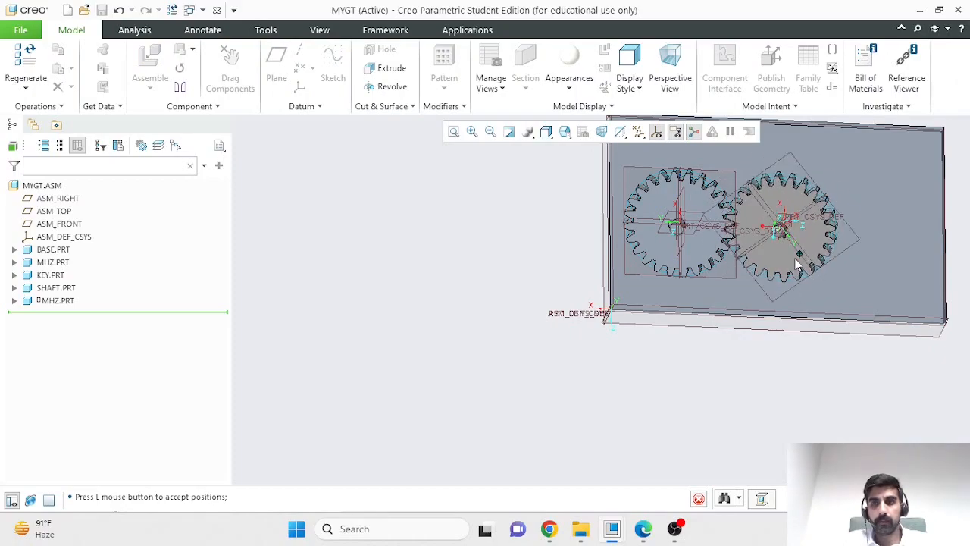
{"action": "left_click", "coordinate": [709, 216]}
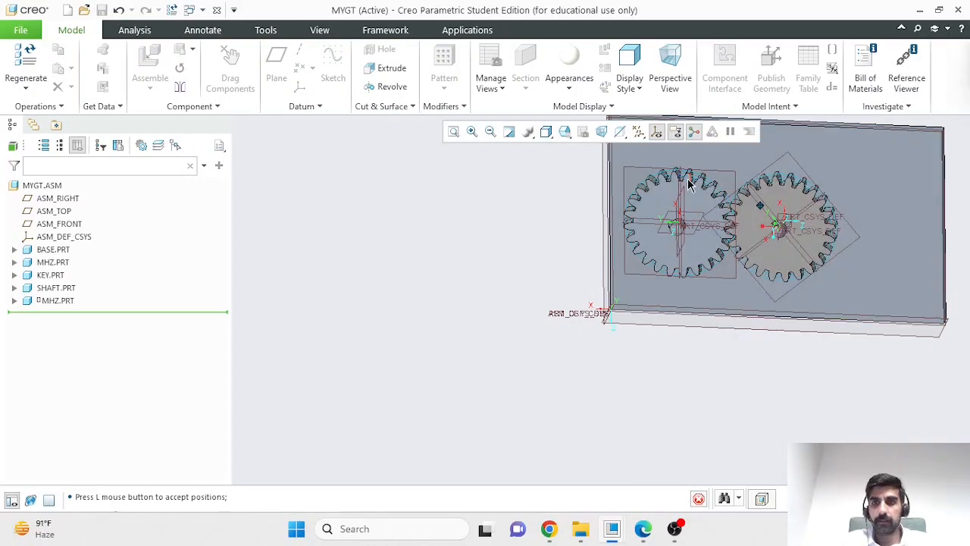
{"action": "left_click", "coordinate": [687, 203]}
{"action": "left_click", "coordinate": [784, 205]}
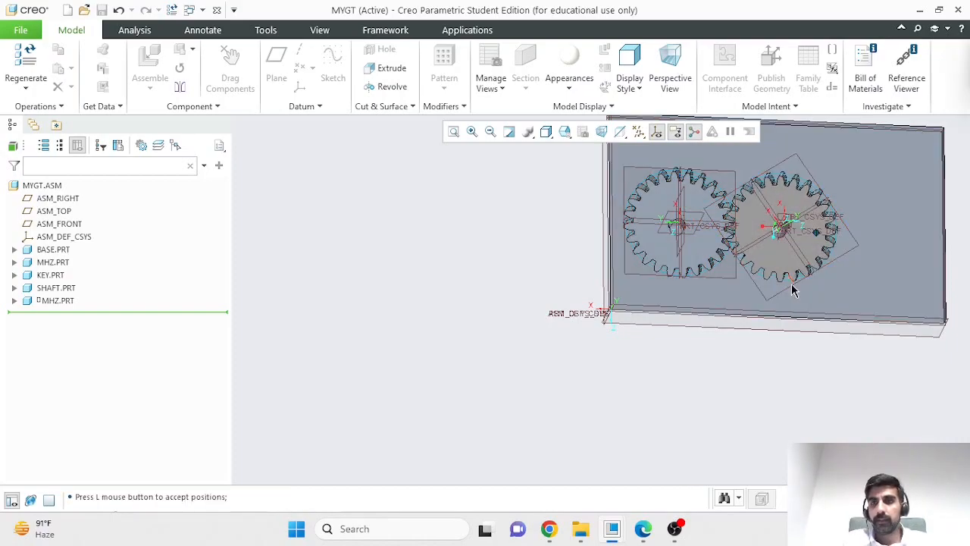
{"action": "scroll", "coordinate": [823, 267], "scroll_direction": "down", "scroll_amount": 2}
{"action": "scroll", "coordinate": [796, 169], "scroll_direction": "up", "scroll_amount": 5}
{"action": "scroll", "coordinate": [755, 401], "scroll_direction": "down", "scroll_amount": 5}
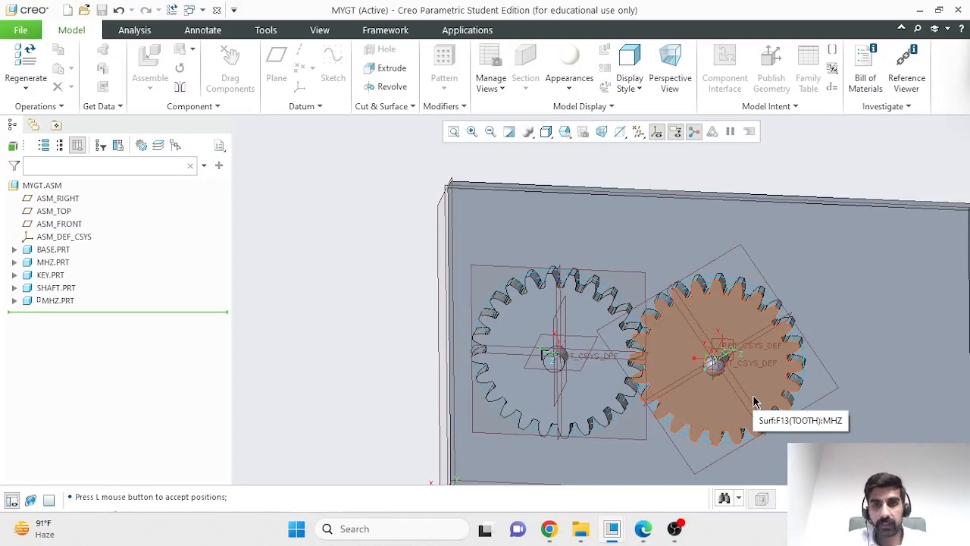
{"action": "scroll", "coordinate": [637, 425], "scroll_direction": "up", "scroll_amount": 5}
{"action": "scroll", "coordinate": [683, 454], "scroll_direction": "down", "scroll_amount": 5}
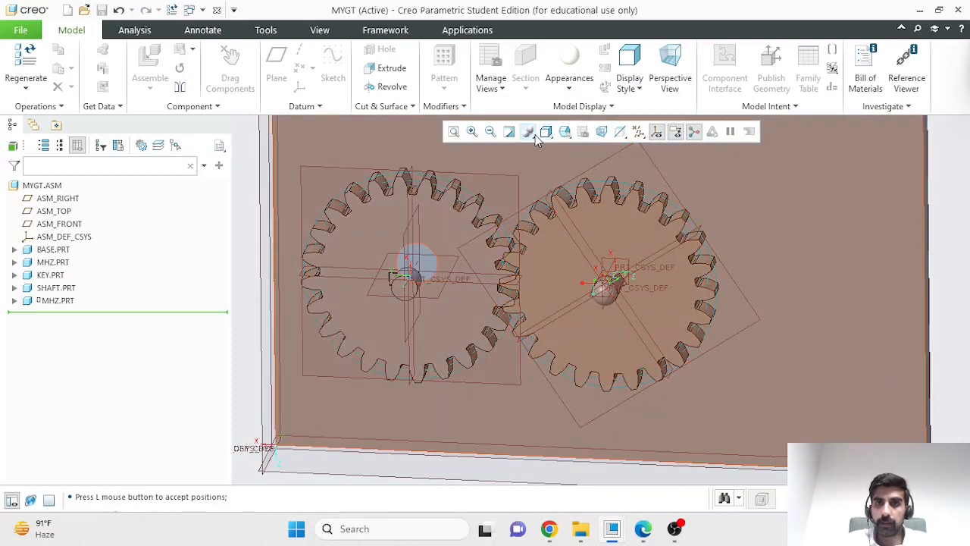
- Orient the view normal to the base's large face to see both gears face-on
{"action": "left_click", "coordinate": [546, 131]}
{"action": "left_click", "coordinate": [564, 131]}
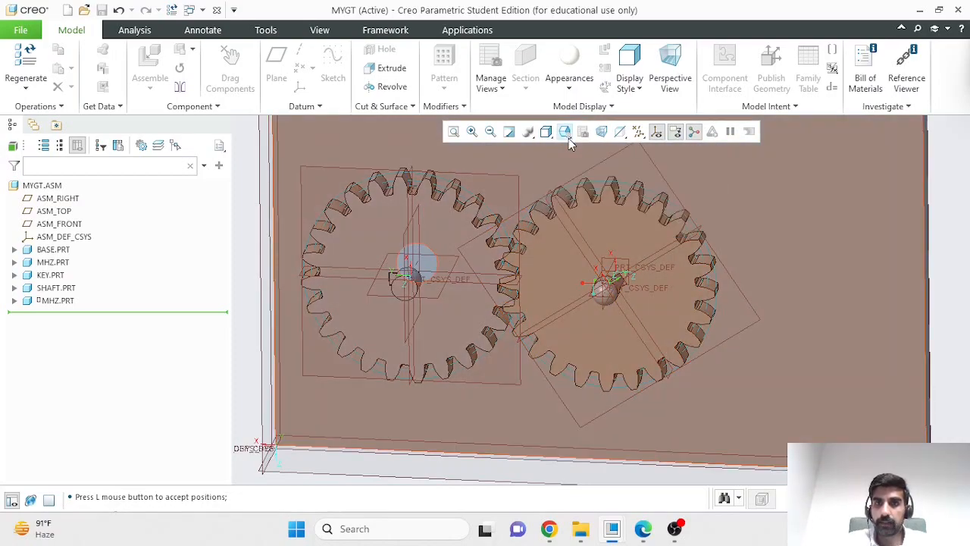
{"action": "left_click", "coordinate": [599, 279]}
{"action": "left_click", "coordinate": [768, 218]}
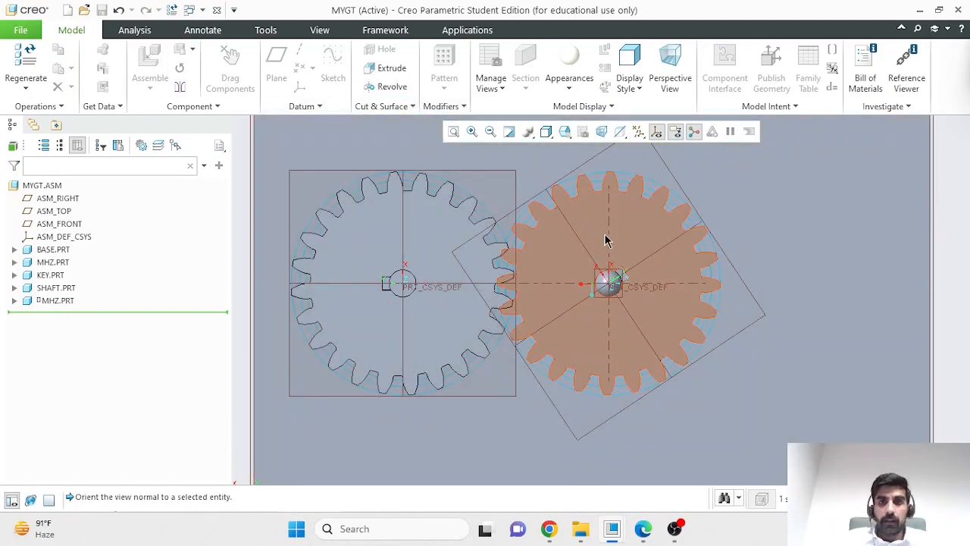
- Rotate the second gear about its shaft until its teeth sit in the gaps of the first gear's teeth, and accept the position
{"action": "scroll", "coordinate": [533, 252], "scroll_direction": "down", "scroll_amount": 3}
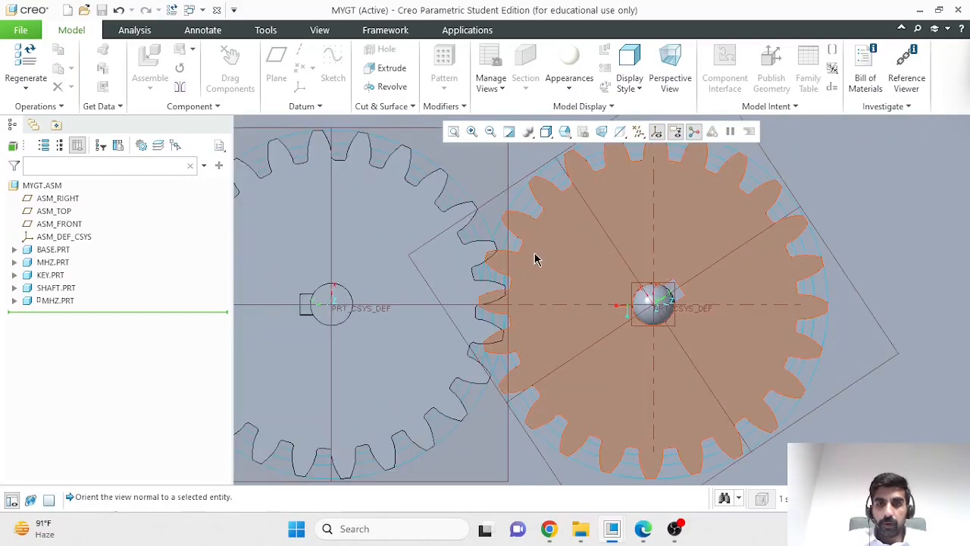
{"action": "scroll", "coordinate": [535, 261], "scroll_direction": "down", "scroll_amount": 3}
{"action": "left_click_drag", "start_coordinate": [534, 264], "coordinate": [528, 281], "text": "ctrl+alt"}
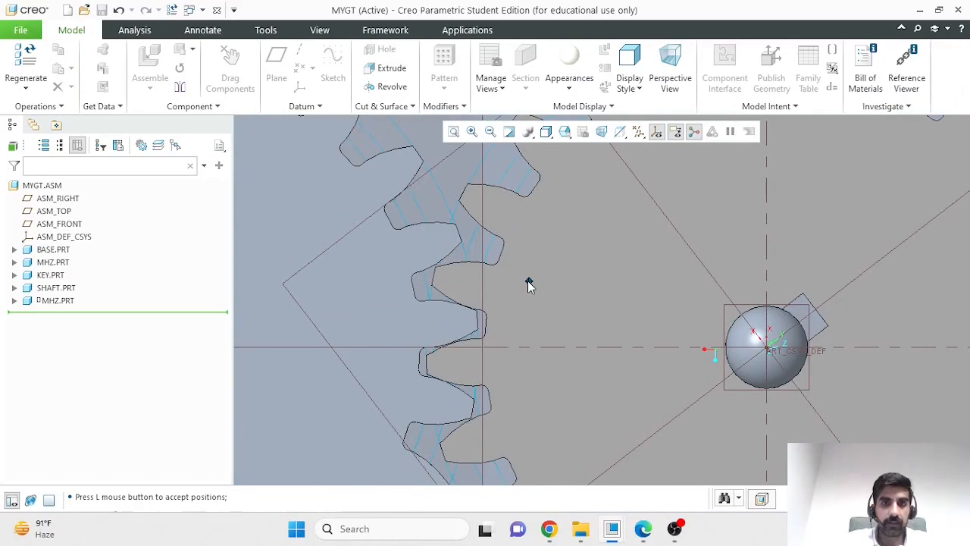
{"action": "scroll", "coordinate": [527, 280], "scroll_direction": "down", "scroll_amount": 3}
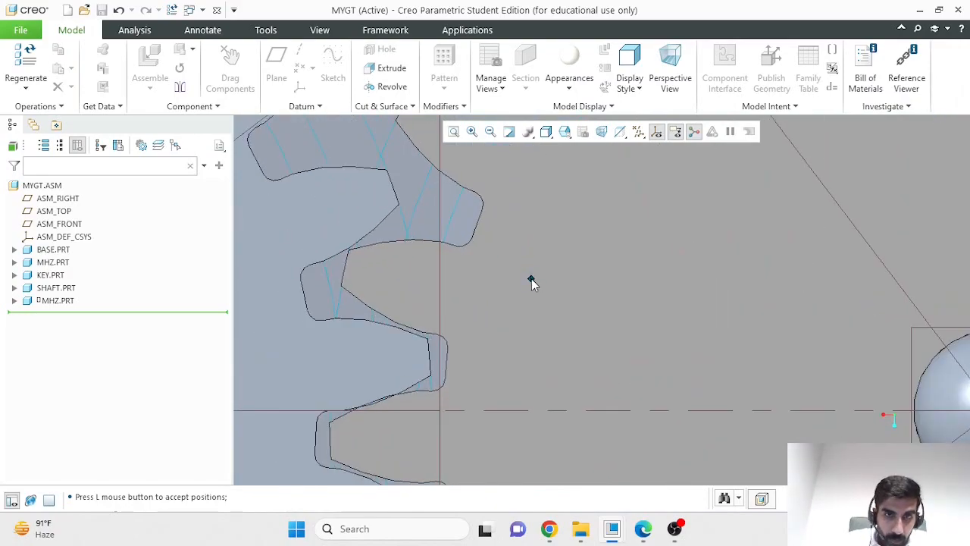
{"action": "left_click_drag", "start_coordinate": [531, 279], "coordinate": [530, 284], "text": "ctrl+alt"}
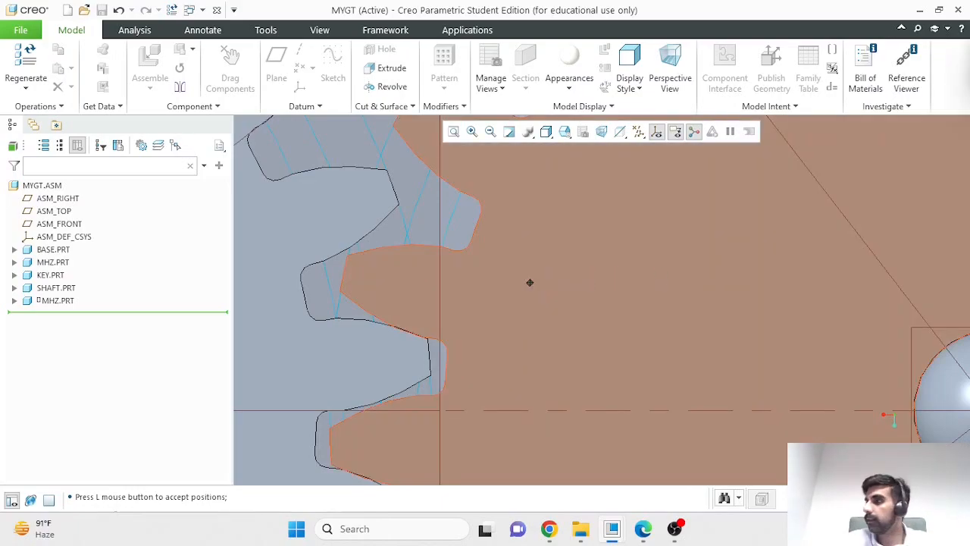
{"action": "left_click", "coordinate": [530, 283]}
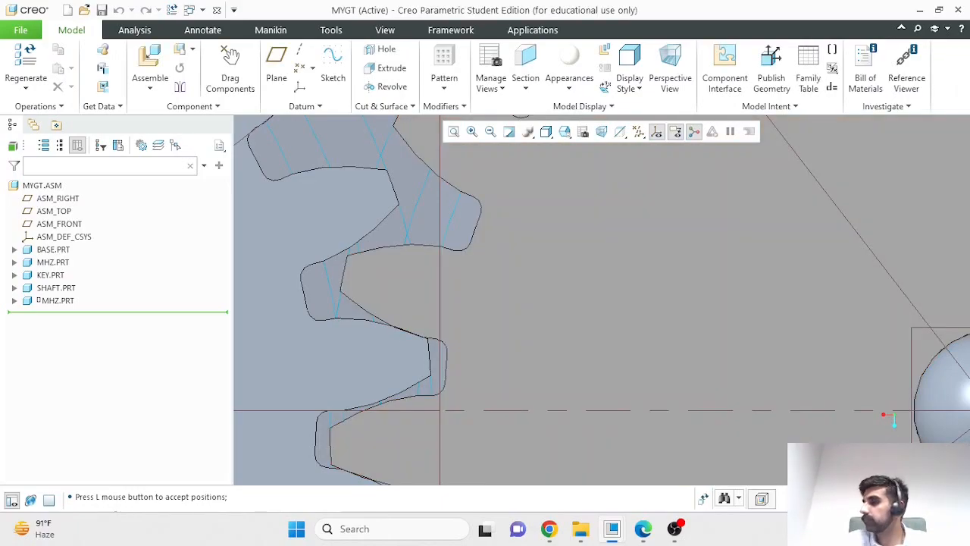
- Switch to Creo_Session_4__Assembly_.pdf in Edge, examine the figure of the two meshed gears, and return to Creo
{"action": "scroll", "coordinate": [821, 400], "scroll_direction": "down", "scroll_amount": 8}
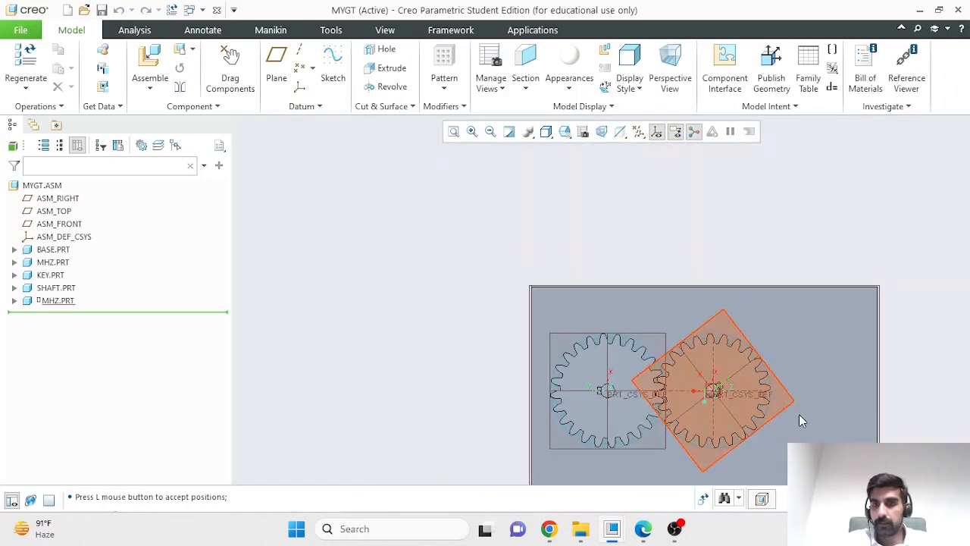
{"action": "scroll", "coordinate": [817, 419], "scroll_direction": "down", "scroll_amount": 4}
{"action": "scroll", "coordinate": [792, 457], "scroll_direction": "up", "scroll_amount": 3}
{"action": "mouse_move", "coordinate": [800, 458]}
{"action": "middle_mouse_down"}
{"action": "mouse_move", "coordinate": [785, 460]}
{"action": "mouse_move", "coordinate": [788, 468]}
{"action": "middle_mouse_up"}
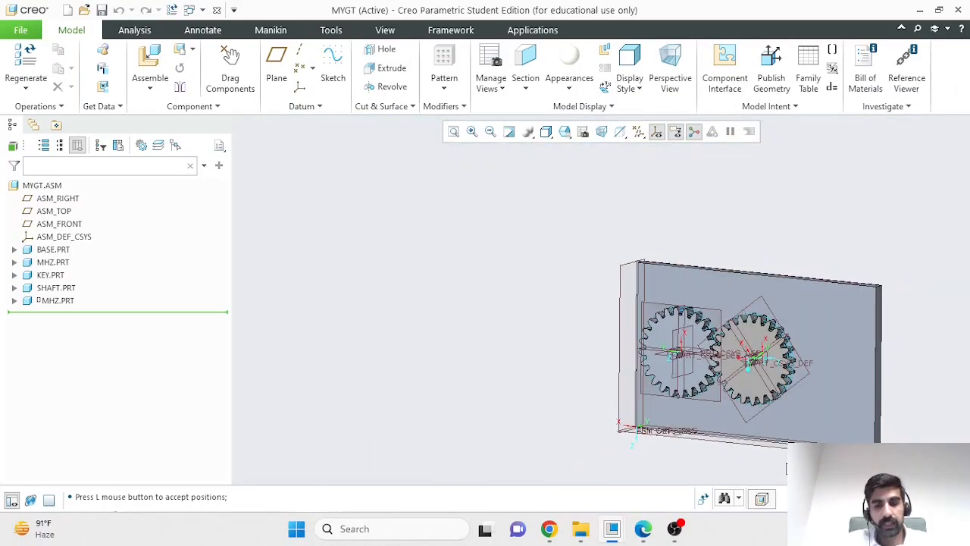
{"action": "left_click", "coordinate": [642, 528]}
{"action": "scroll", "coordinate": [631, 470], "scroll_direction": "up", "scroll_amount": 4}
{"action": "scroll", "coordinate": [631, 469], "scroll_direction": "down", "scroll_amount": 5}
{"action": "scroll", "coordinate": [631, 462], "scroll_direction": "up", "scroll_amount": 2}
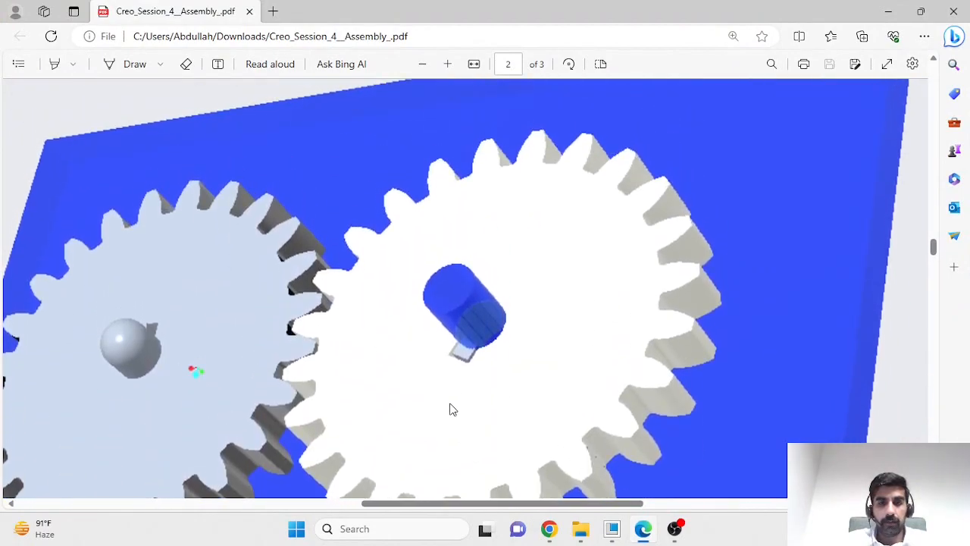
{"action": "left_click_drag", "start_coordinate": [385, 504], "coordinate": [326, 503]}
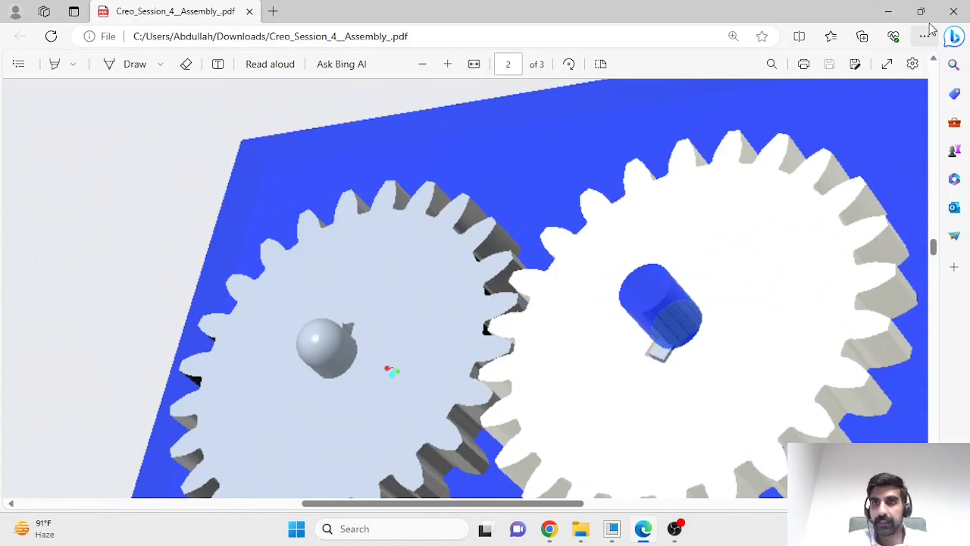
{"action": "left_click", "coordinate": [888, 12]}
- Preview a Global Interference analysis with Parts only and Exact computation, and examine the highlighted overlaps between the gear teeth
{"action": "scroll", "coordinate": [842, 425], "scroll_direction": "up", "scroll_amount": 3}
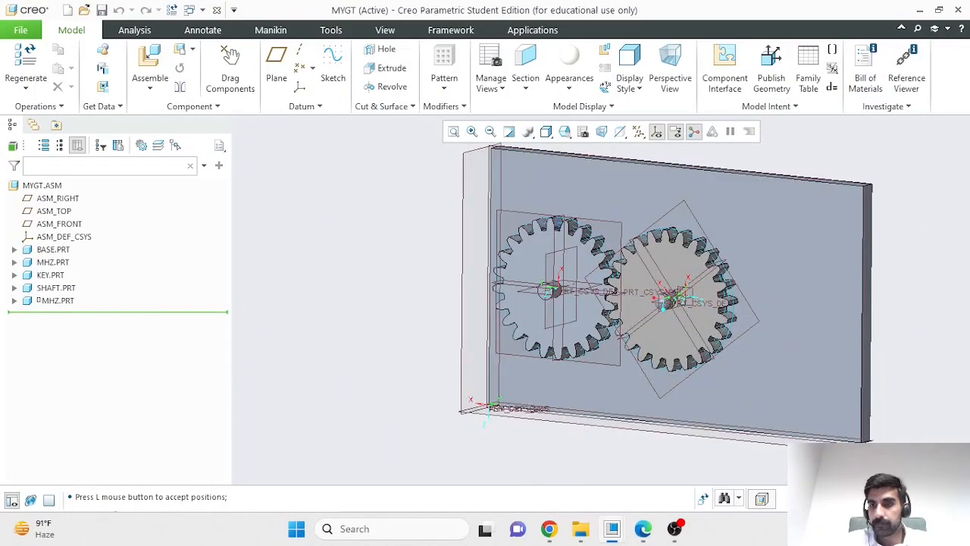
{"action": "middle_click_drag", "start_coordinate": [902, 414], "coordinate": [896, 413]}
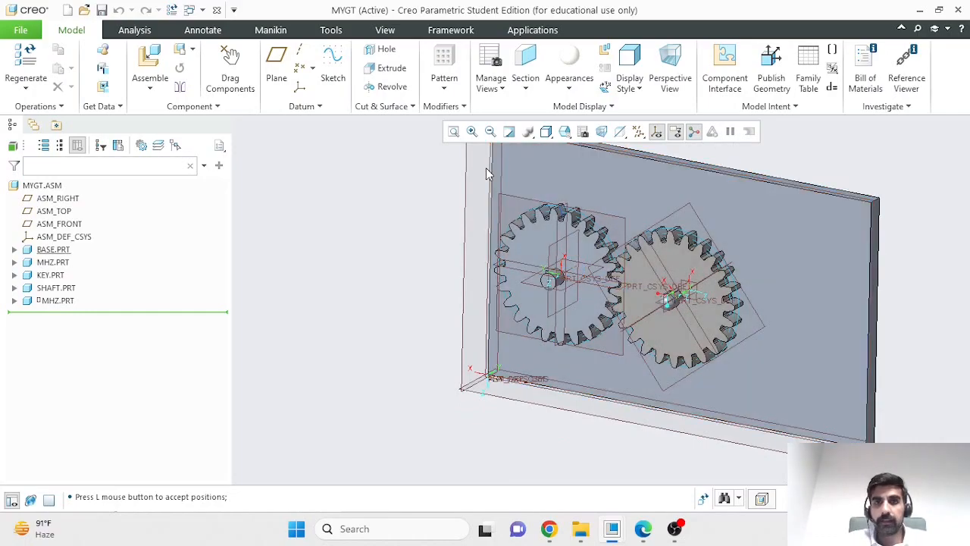
{"action": "scroll", "coordinate": [448, 216], "scroll_direction": "up", "scroll_amount": 2}
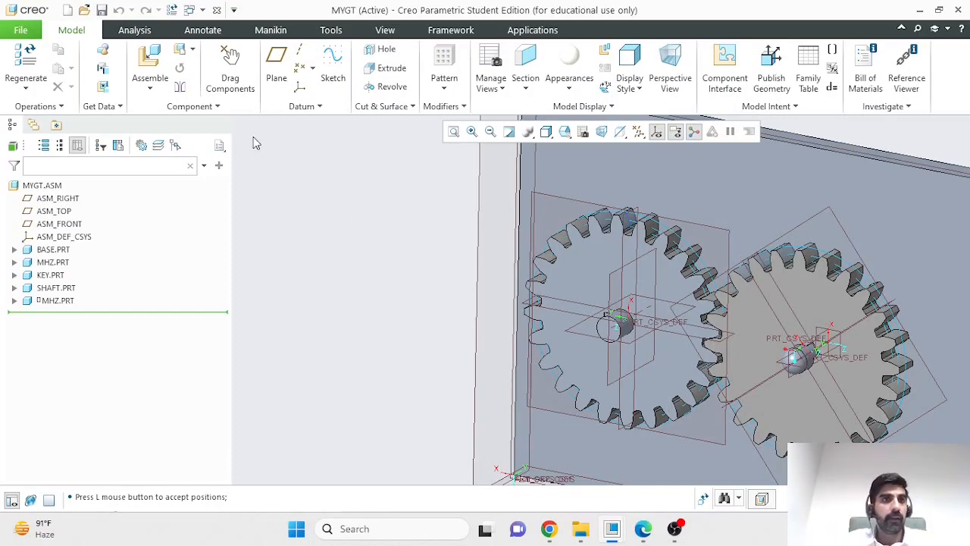
{"action": "left_click", "coordinate": [144, 32]}
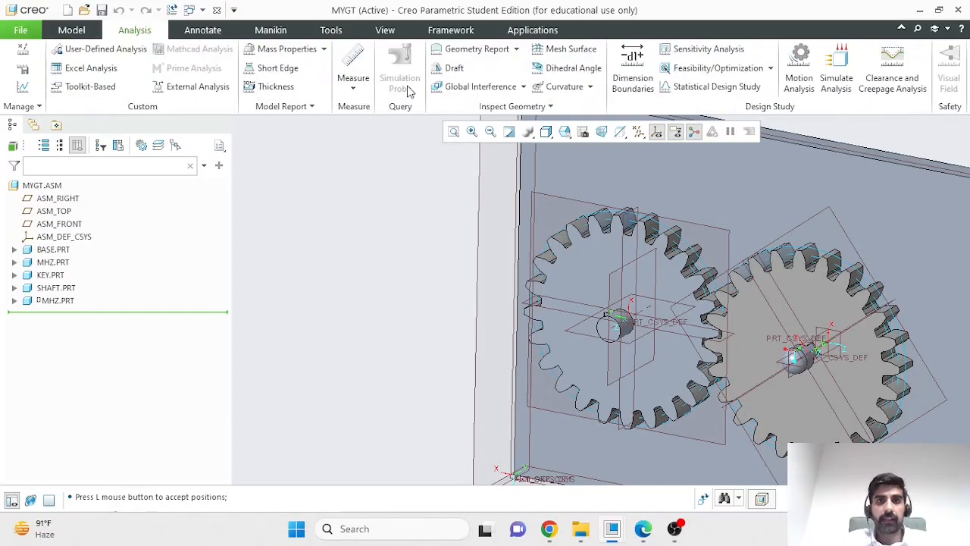
{"action": "left_click", "coordinate": [455, 88]}
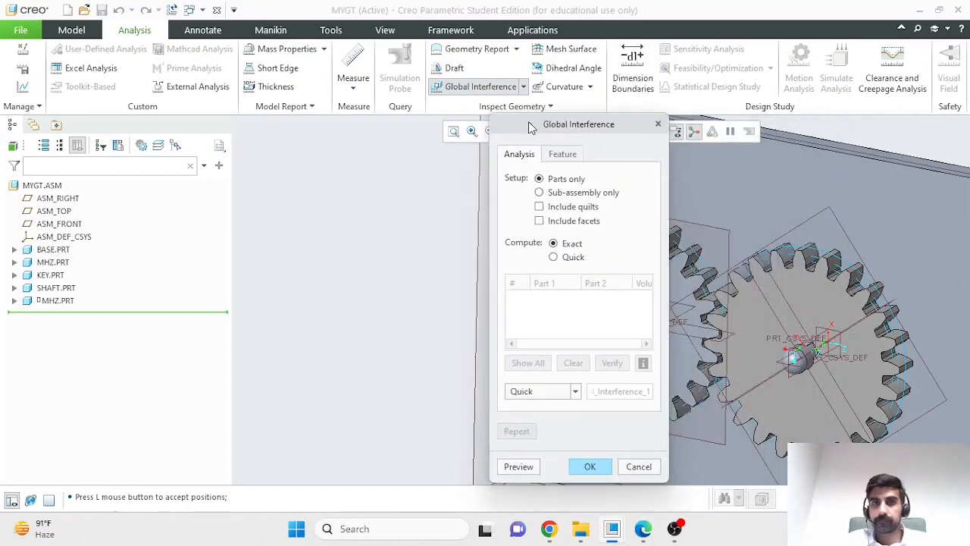
{"action": "left_click_drag", "start_coordinate": [556, 139], "coordinate": [300, 61]}
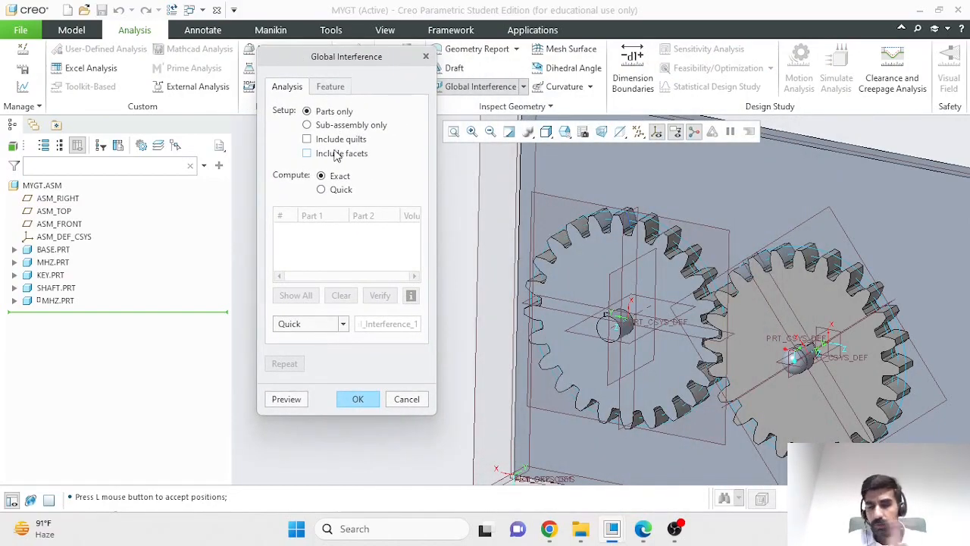
{"action": "left_click", "coordinate": [300, 401]}
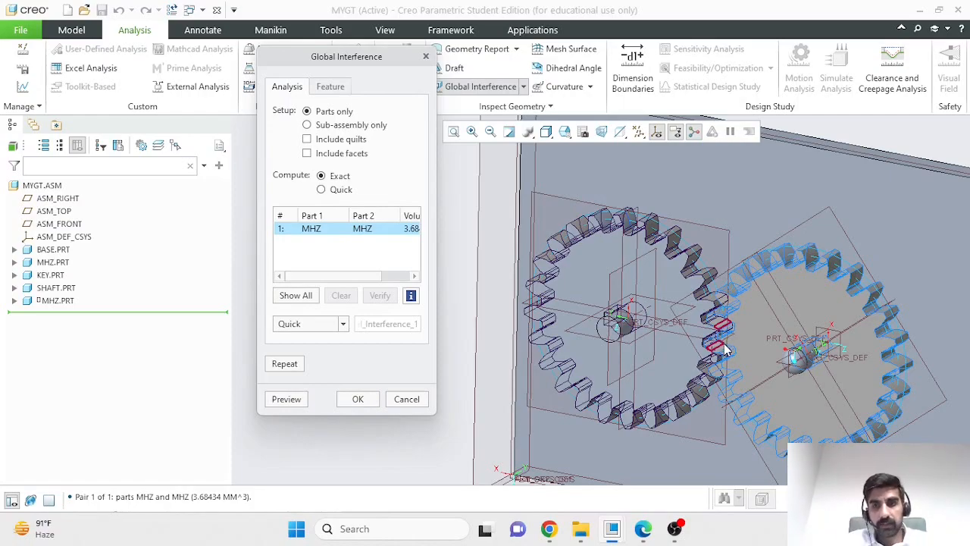
{"action": "scroll", "coordinate": [720, 355], "scroll_direction": "down", "scroll_amount": 5}
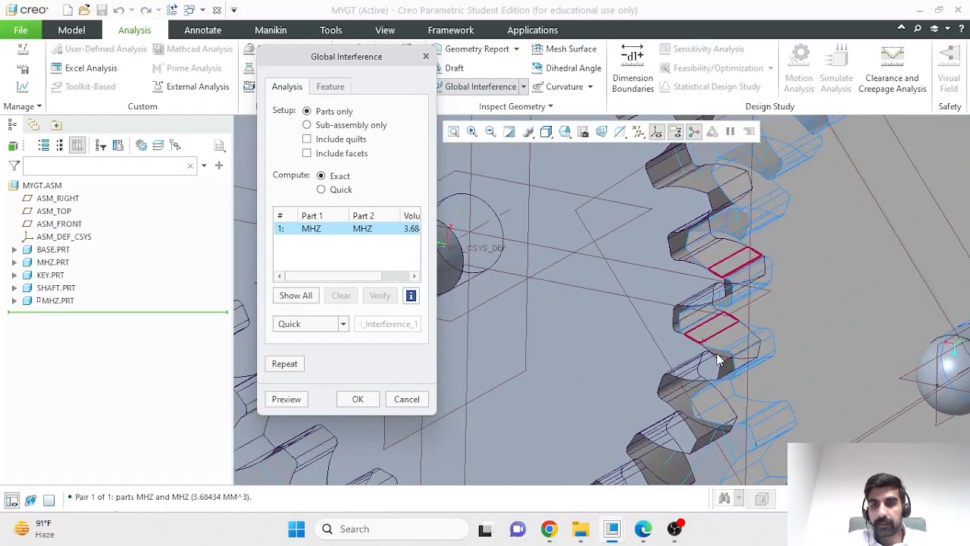
{"action": "scroll", "coordinate": [720, 361], "scroll_direction": "down", "scroll_amount": 2}
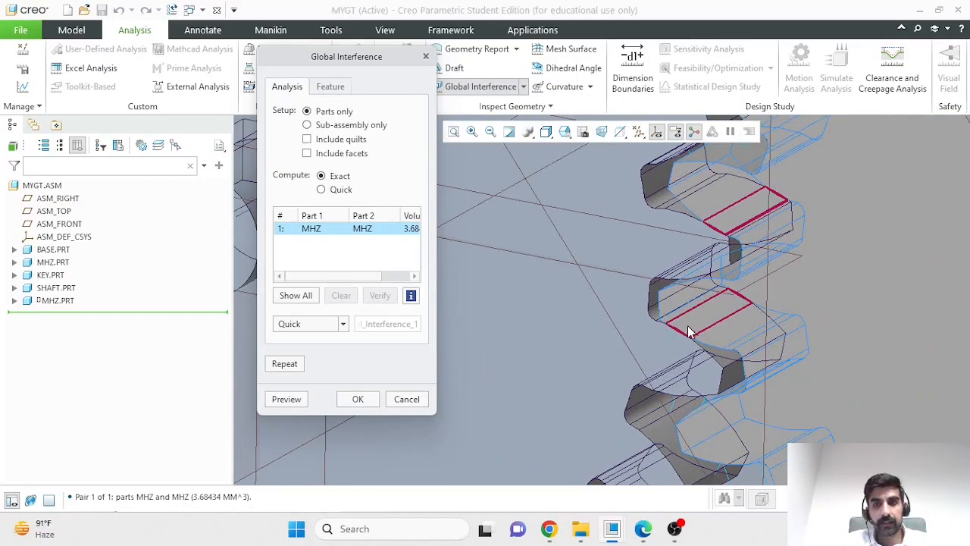
{"action": "scroll", "coordinate": [813, 311], "scroll_direction": "down", "scroll_amount": 1}
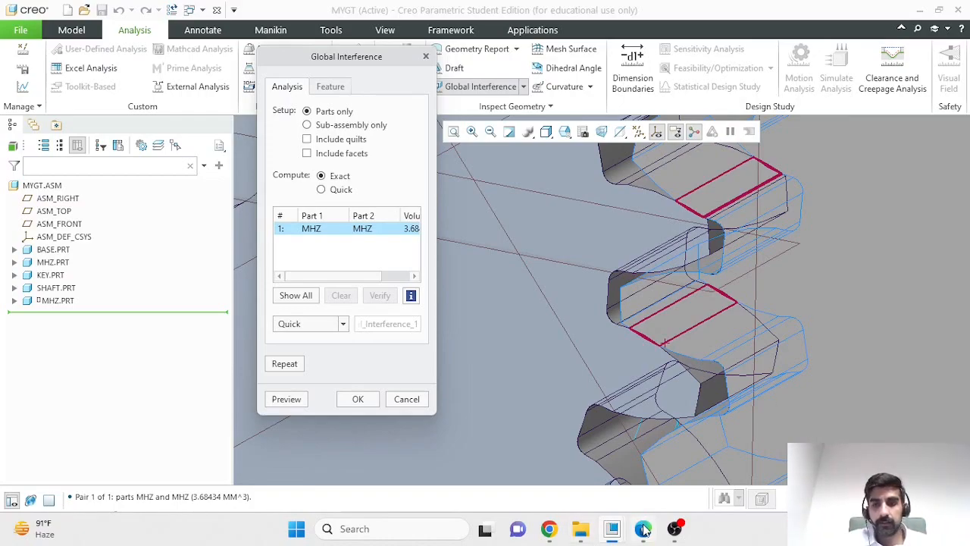
- Compare the tooth interference with FIG. 2 of the assembly PDF in Edge, return to Creo, and cancel the analysis
{"action": "mouse_move", "coordinate": [643, 528]}
{"action": "left_click", "coordinate": [627, 414]}
{"action": "scroll", "coordinate": [617, 379], "scroll_direction": "down", "scroll_amount": 15}
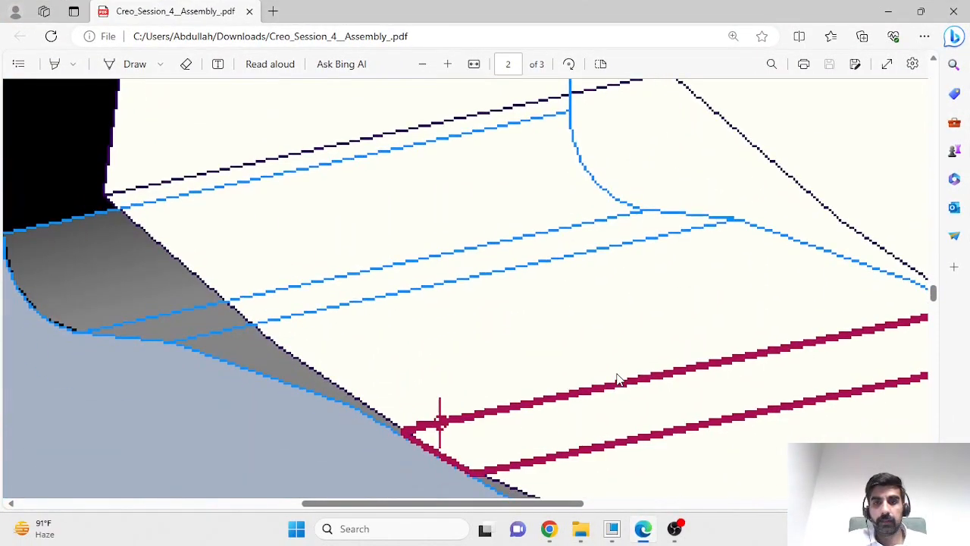
{"action": "left_click", "coordinate": [423, 66]}
{"action": "left_click", "coordinate": [423, 65]}
{"action": "left_click", "coordinate": [423, 65]}
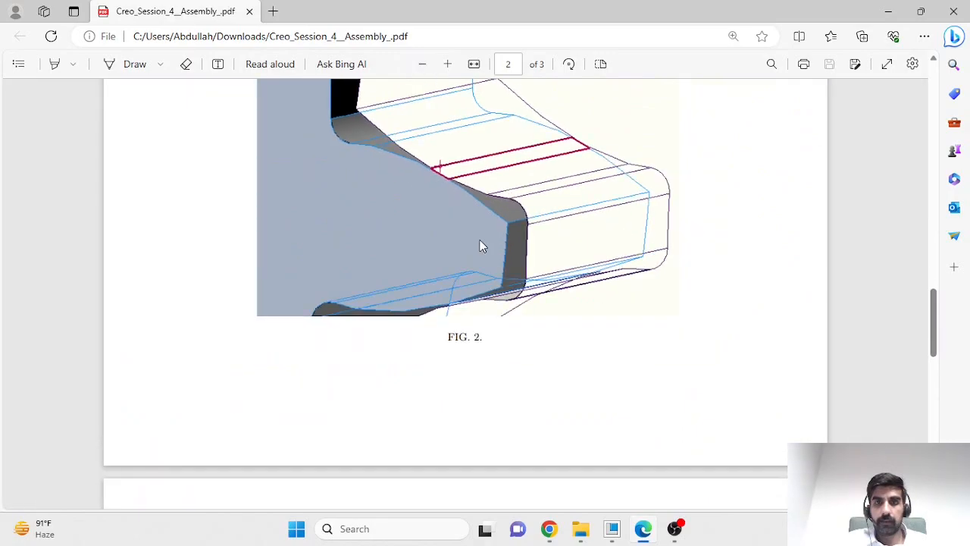
{"action": "scroll", "coordinate": [481, 245], "scroll_direction": "up", "scroll_amount": 3}
{"action": "left_click", "coordinate": [889, 11]}
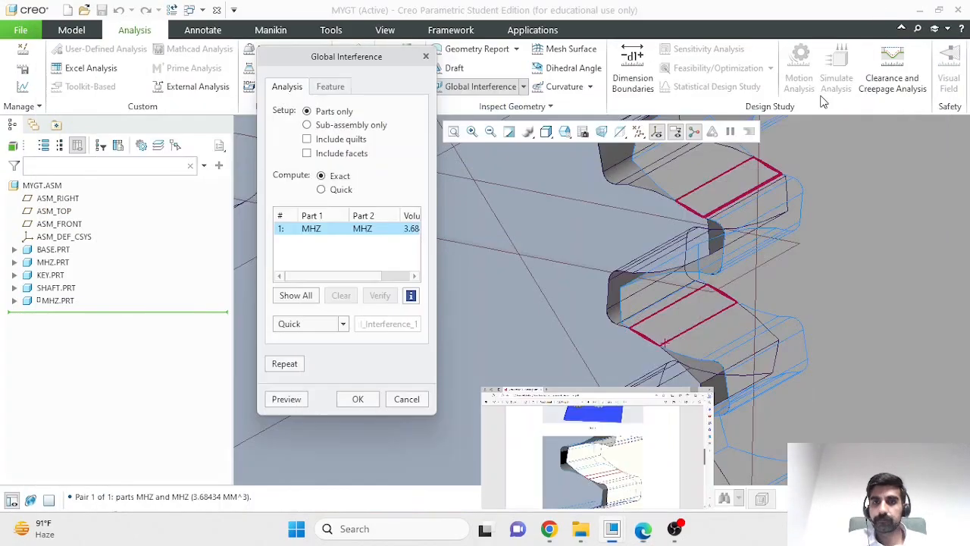
{"action": "left_click", "coordinate": [407, 400]}
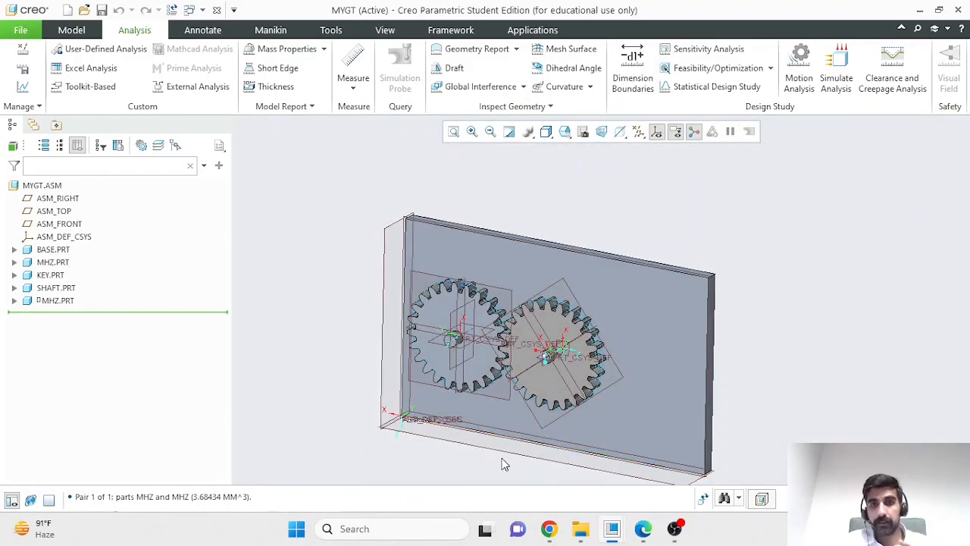
- Apply the white appearance to the second MHZ gear
{"action": "left_click", "coordinate": [49, 288]}
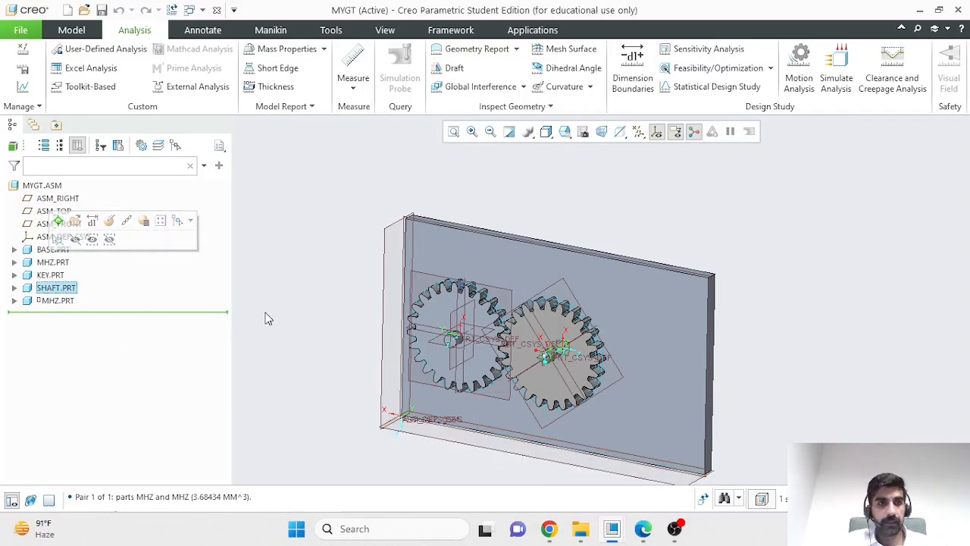
{"action": "left_click", "coordinate": [55, 302]}
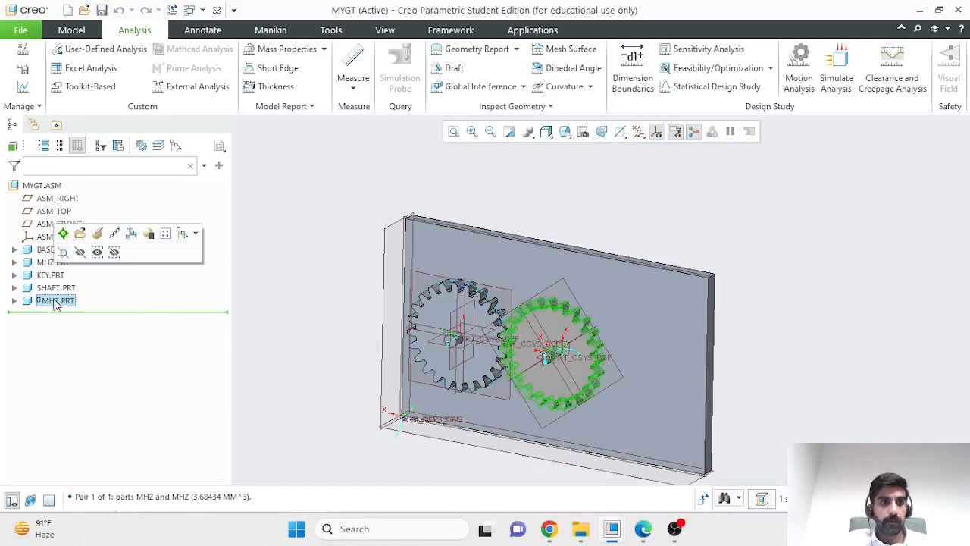
{"action": "left_click", "coordinate": [382, 30]}
{"action": "left_click", "coordinate": [145, 61]}
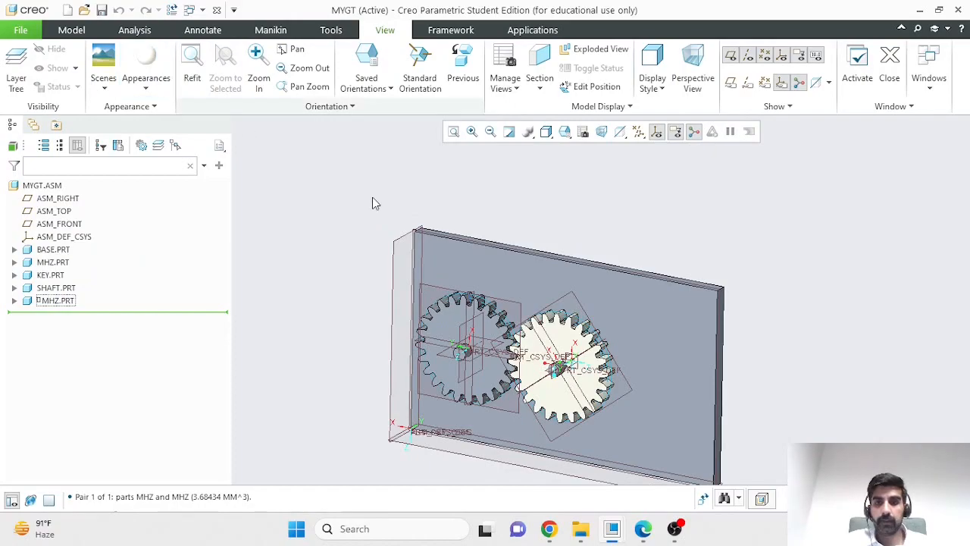
- Apply the brown appearance from My Appearances to the first MHZ gear
{"action": "left_click", "coordinate": [53, 263]}
{"action": "left_click", "coordinate": [147, 89]}
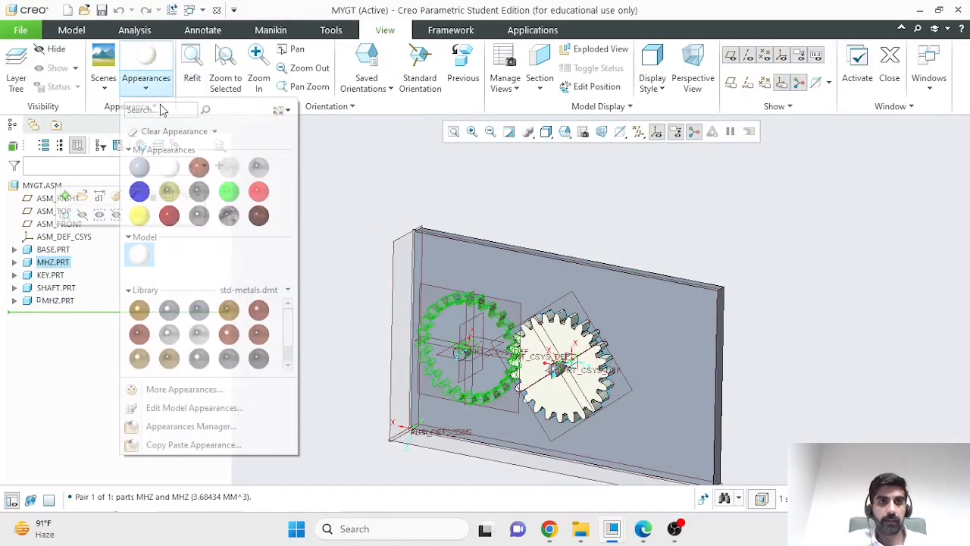
{"action": "left_click", "coordinate": [198, 167]}
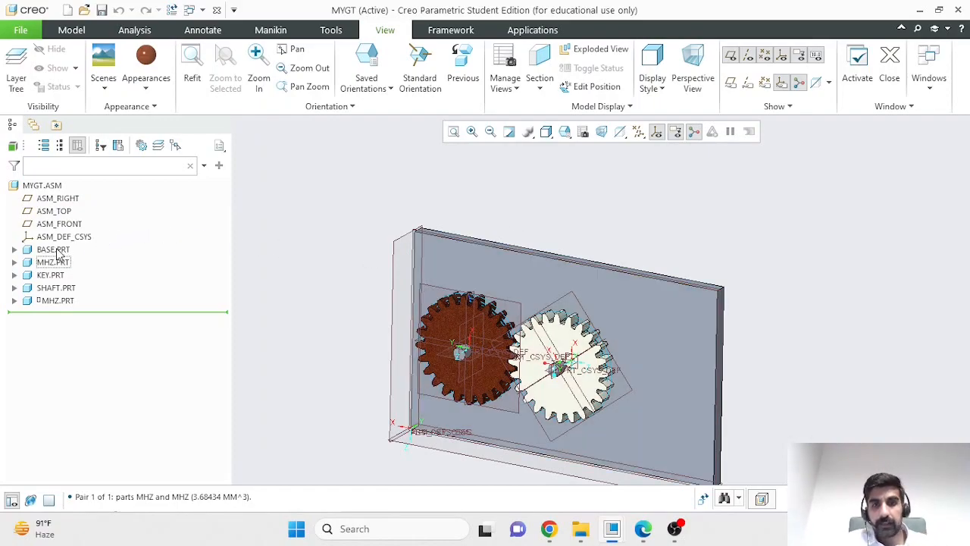
- Apply the blue appearance to the BASE part
{"action": "scroll", "coordinate": [478, 451], "scroll_direction": "up", "scroll_amount": 3}
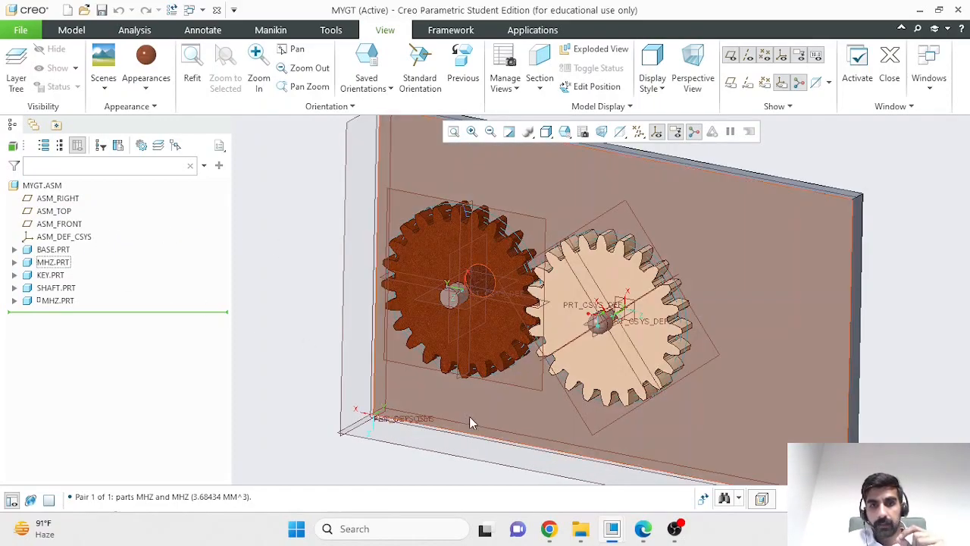
{"action": "left_click", "coordinate": [62, 253]}
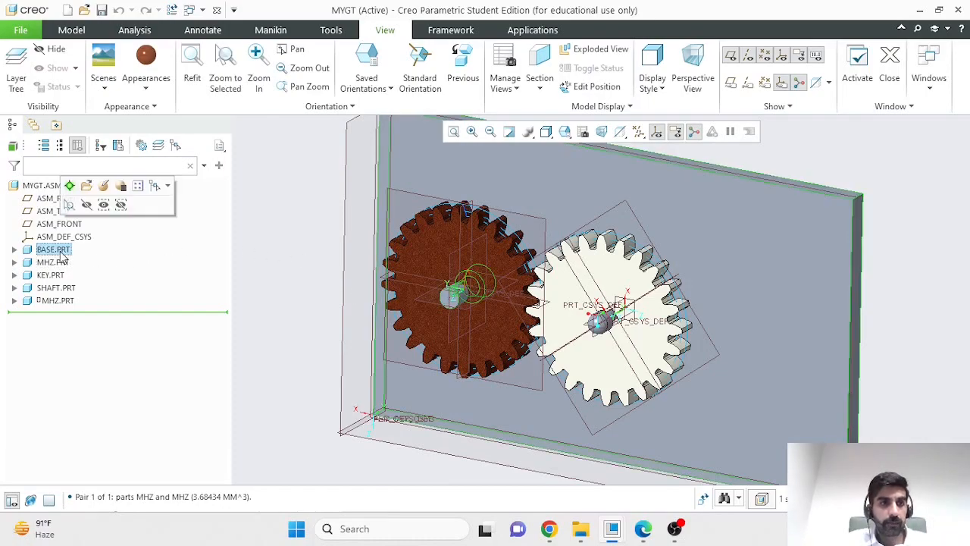
{"action": "left_click", "coordinate": [146, 87]}
{"action": "left_click", "coordinate": [259, 166]}
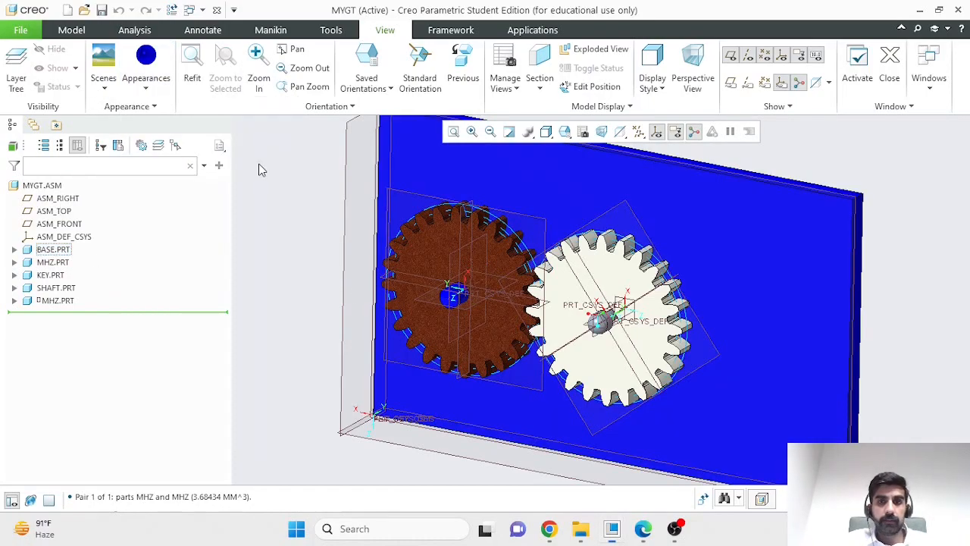
{"action": "scroll", "coordinate": [614, 266], "scroll_direction": "down", "scroll_amount": 2}
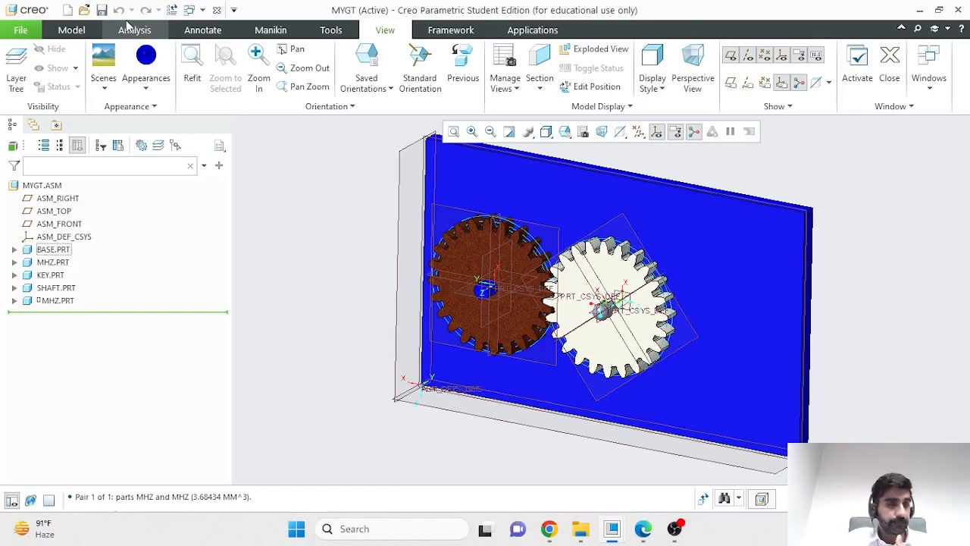
- Set up a copy of the assembly as mygt.asm.zip with the Zip File (*.zip) type, and cancel without saving it
{"action": "left_click", "coordinate": [20, 30]}
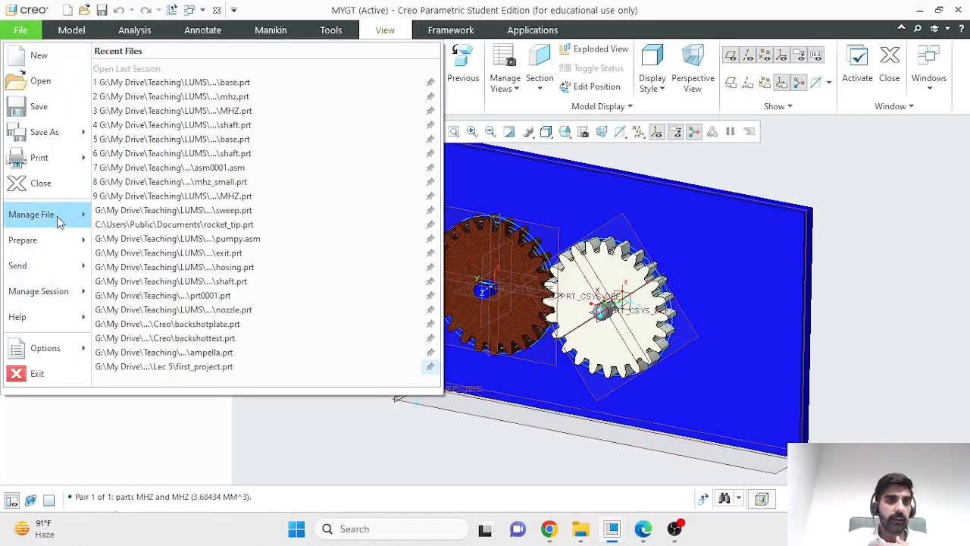
{"action": "left_click", "coordinate": [57, 138]}
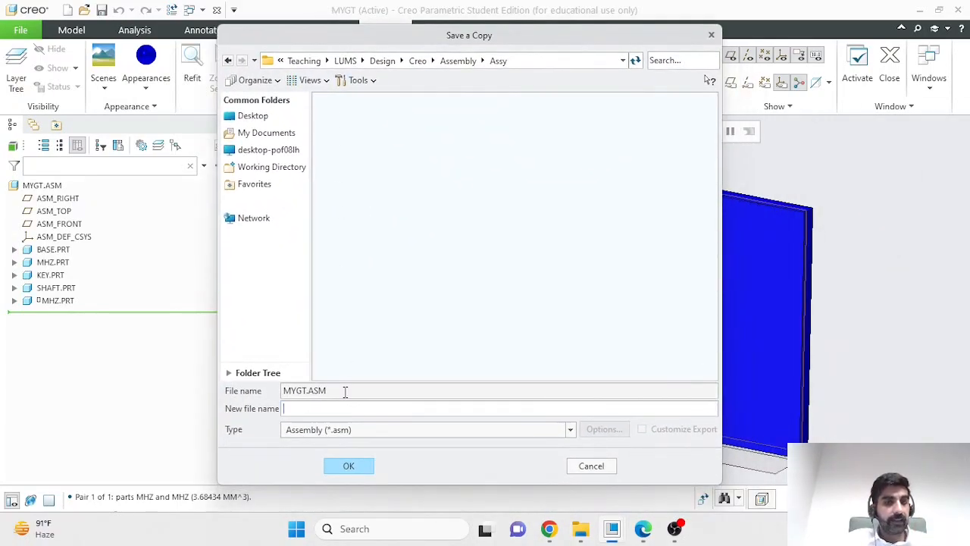
{"action": "left_click", "coordinate": [414, 431]}
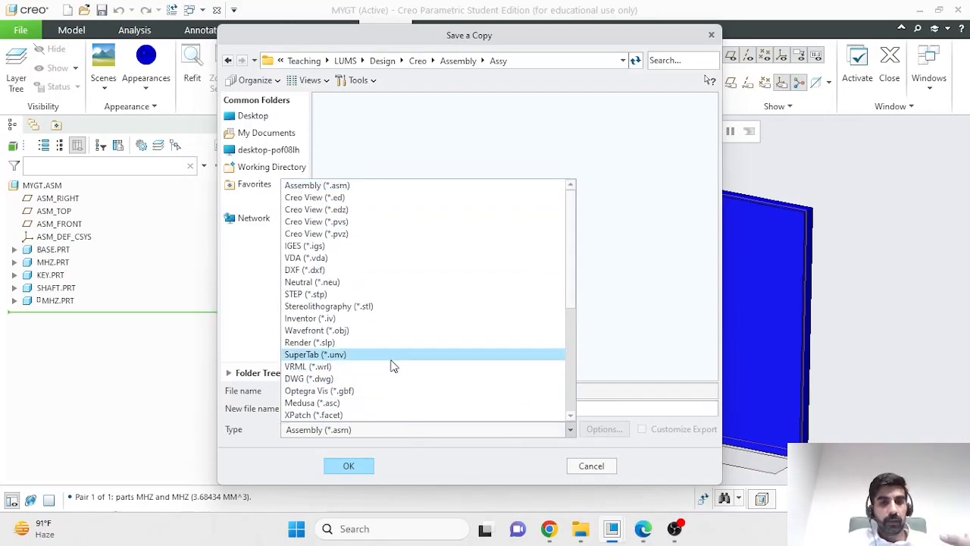
{"action": "scroll", "coordinate": [561, 334], "scroll_direction": "down", "scroll_amount": 8}
{"action": "left_click", "coordinate": [459, 417]}
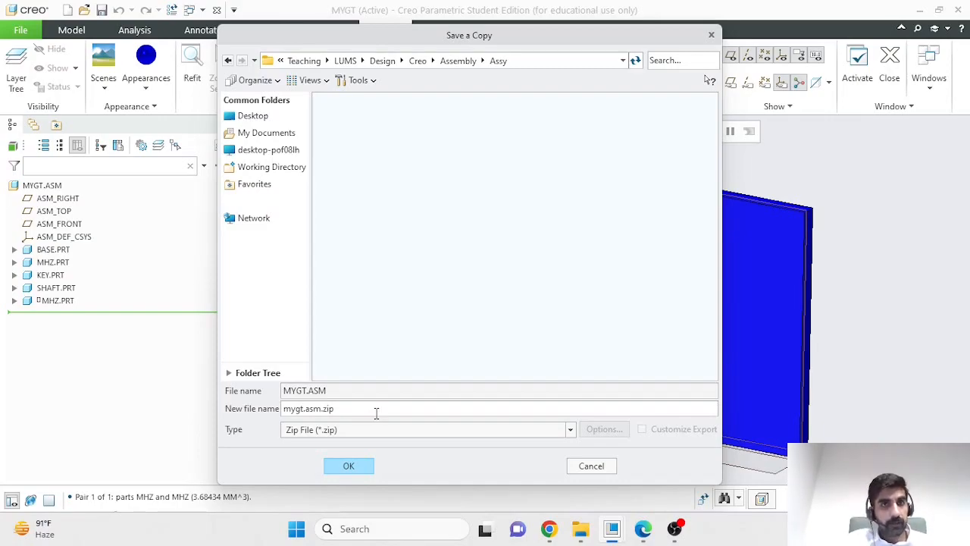
{"action": "left_click", "coordinate": [596, 470]}
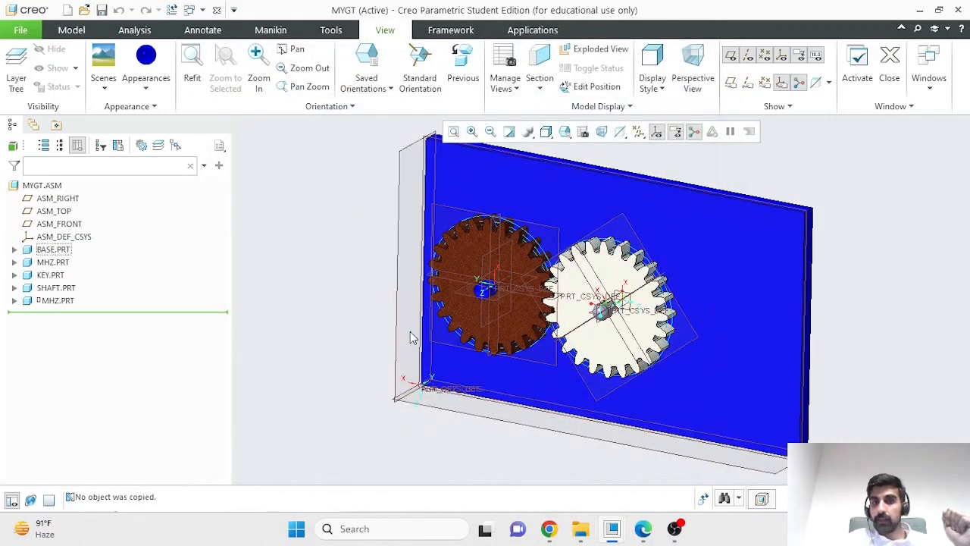